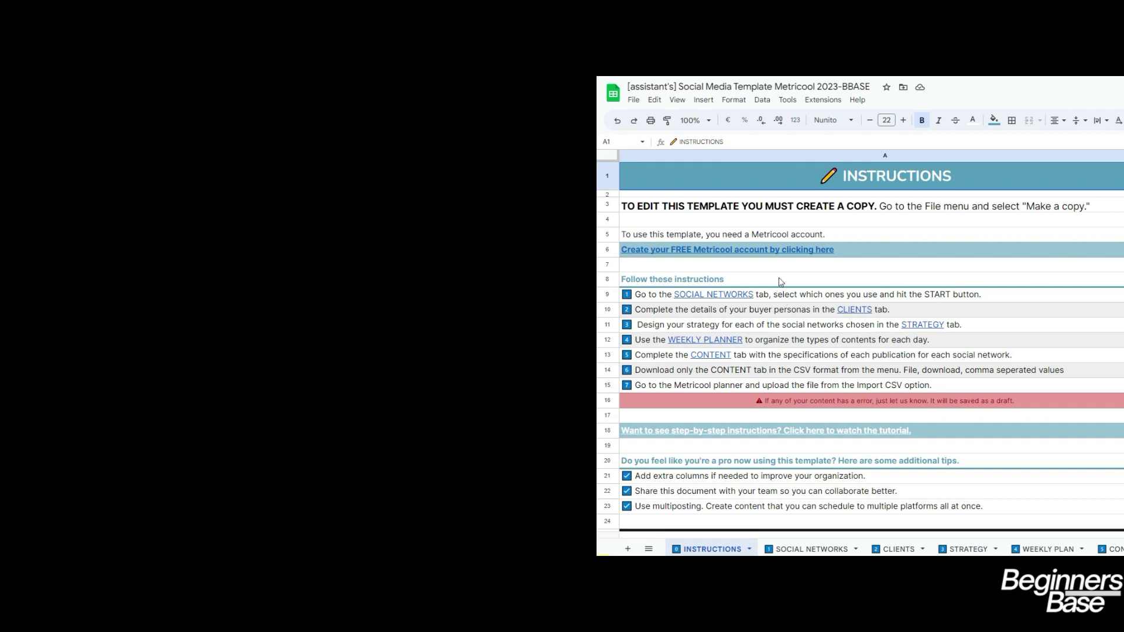
- Read through the template's INSTRUCTIONS sheet, including the numbered steps and additional tips, and open the SOCIAL NETWORKS sheet
scroll(833, 282, down, 1)
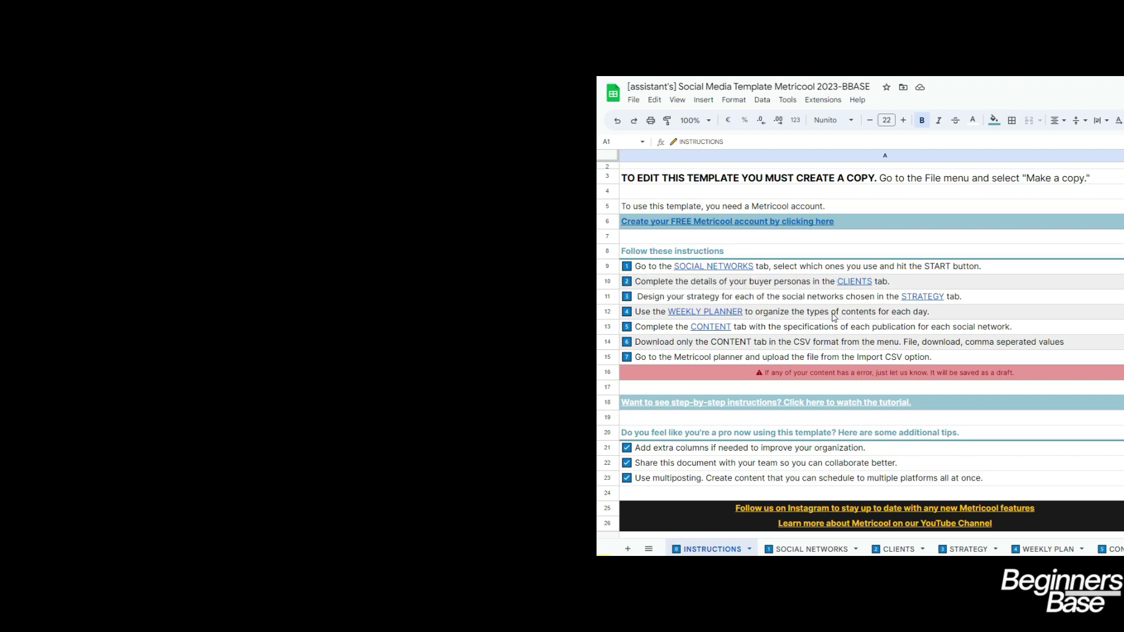
scroll(912, 210, up, 1)
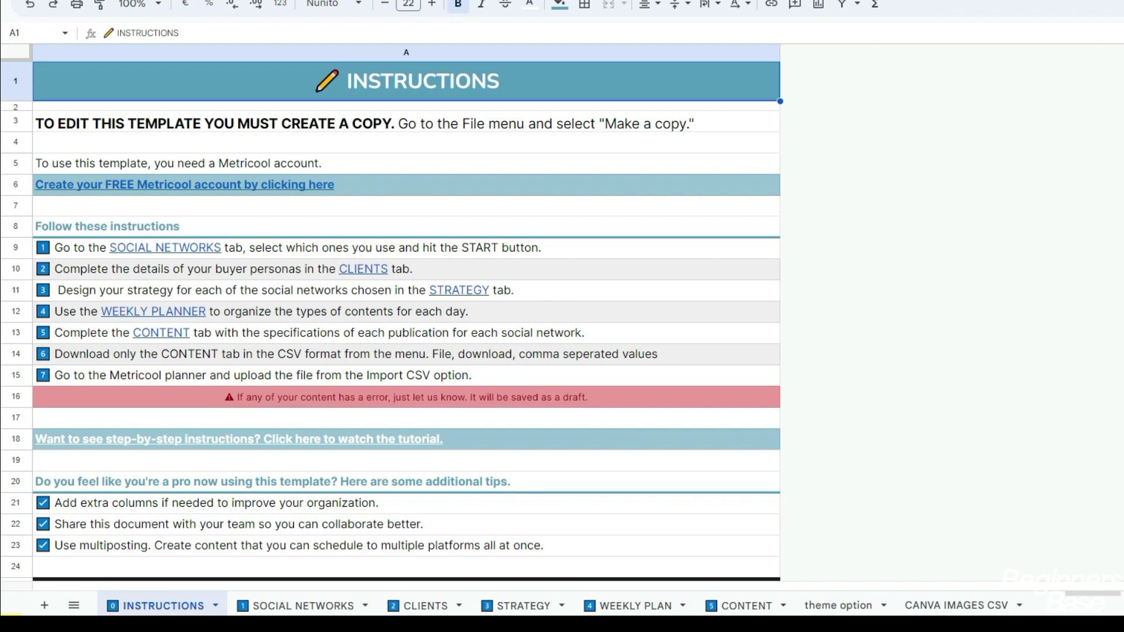
mouse_move(610, 183)
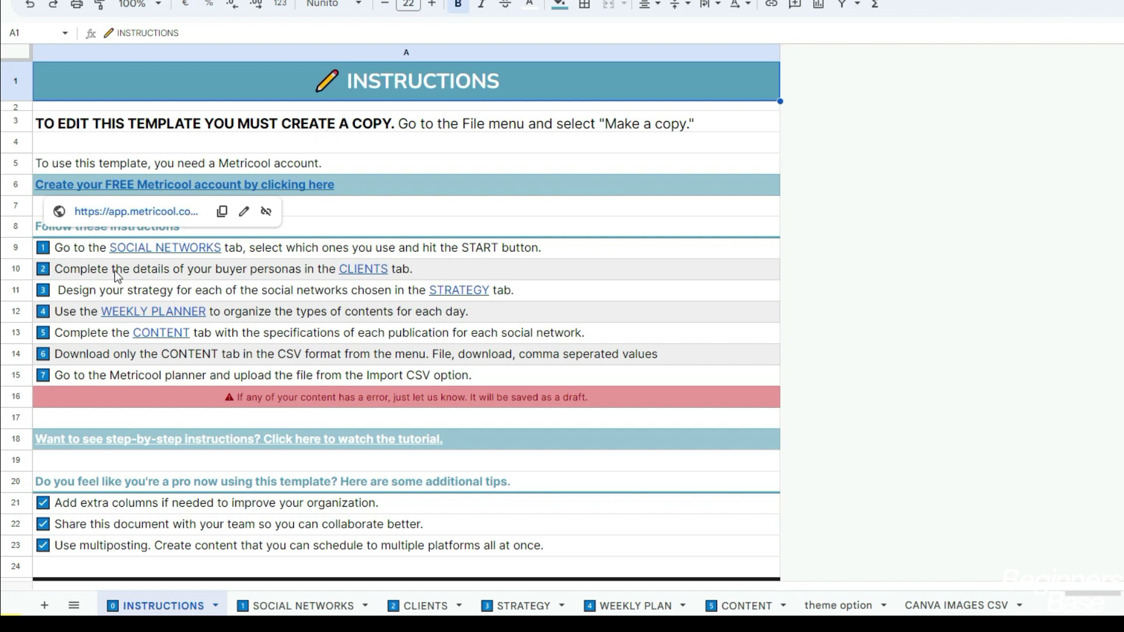
scroll(297, 143, down, 2)
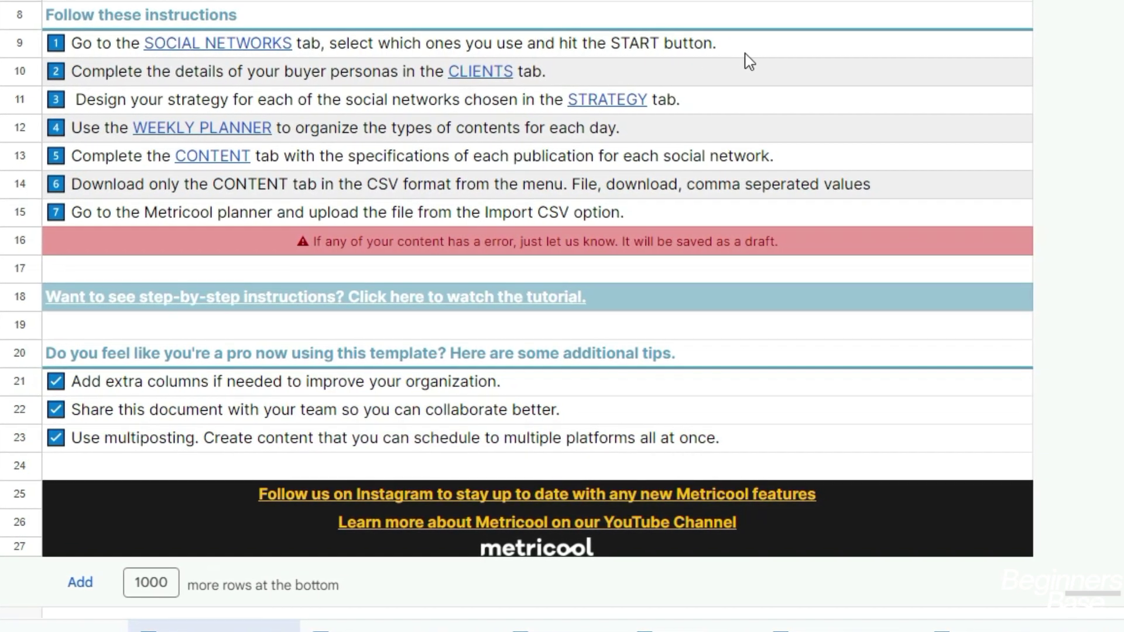
mouse_move(745, 52)
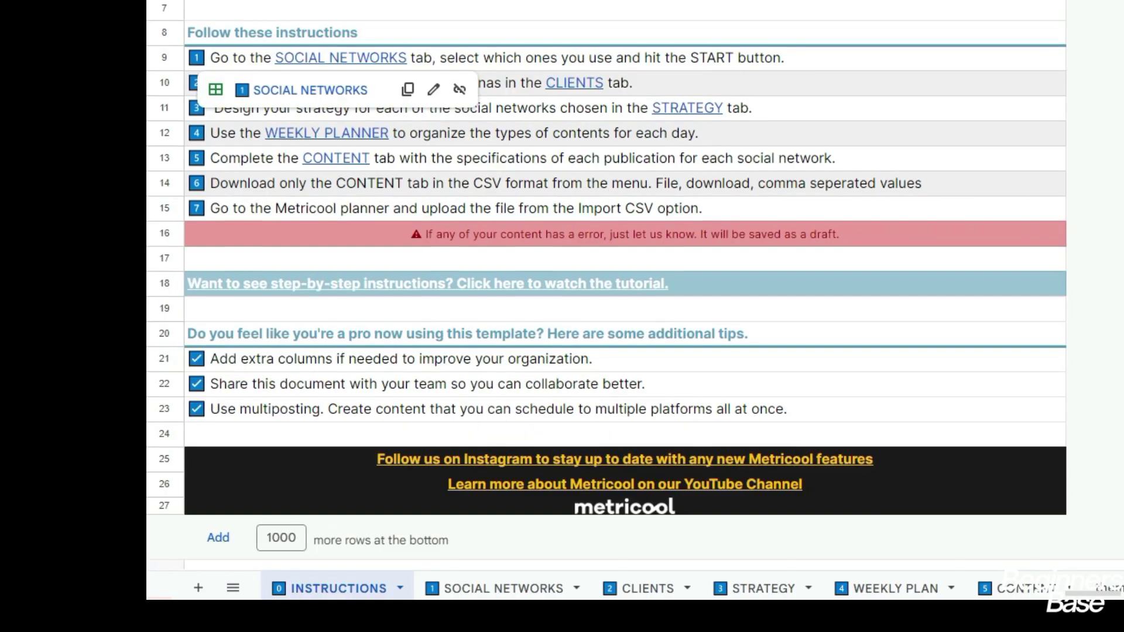
click(674, 127)
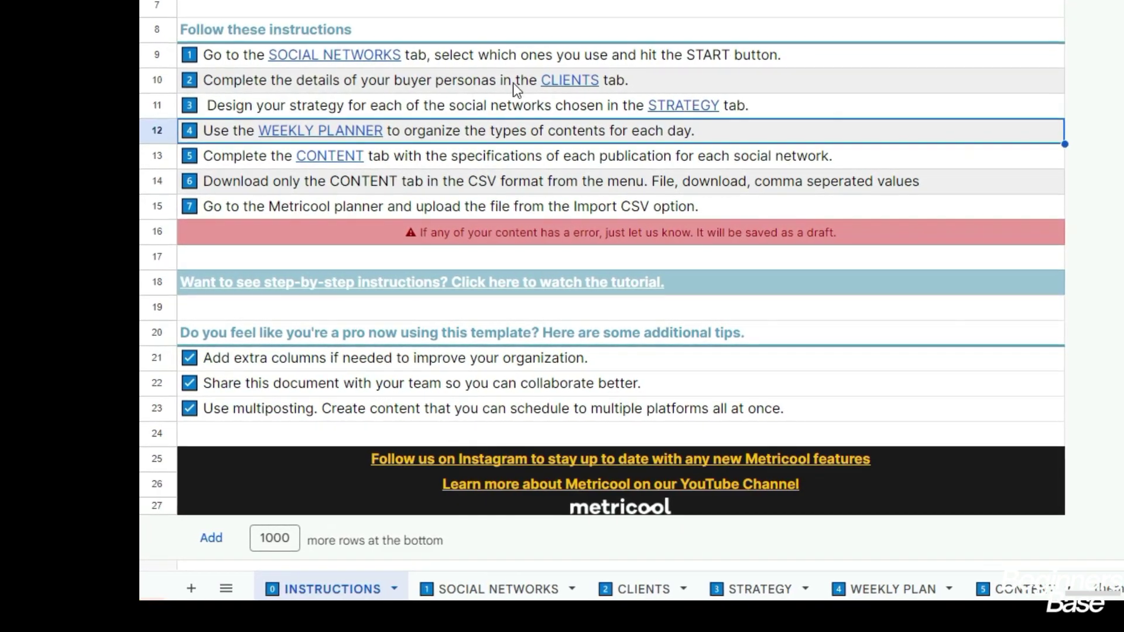
mouse_move(459, 89)
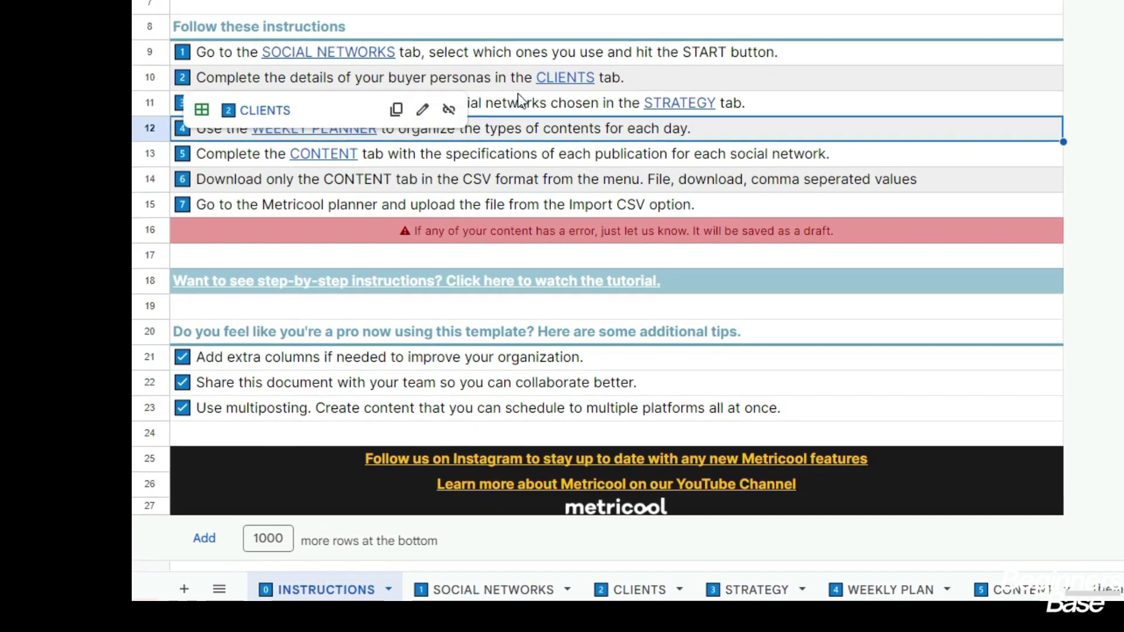
click(656, 255)
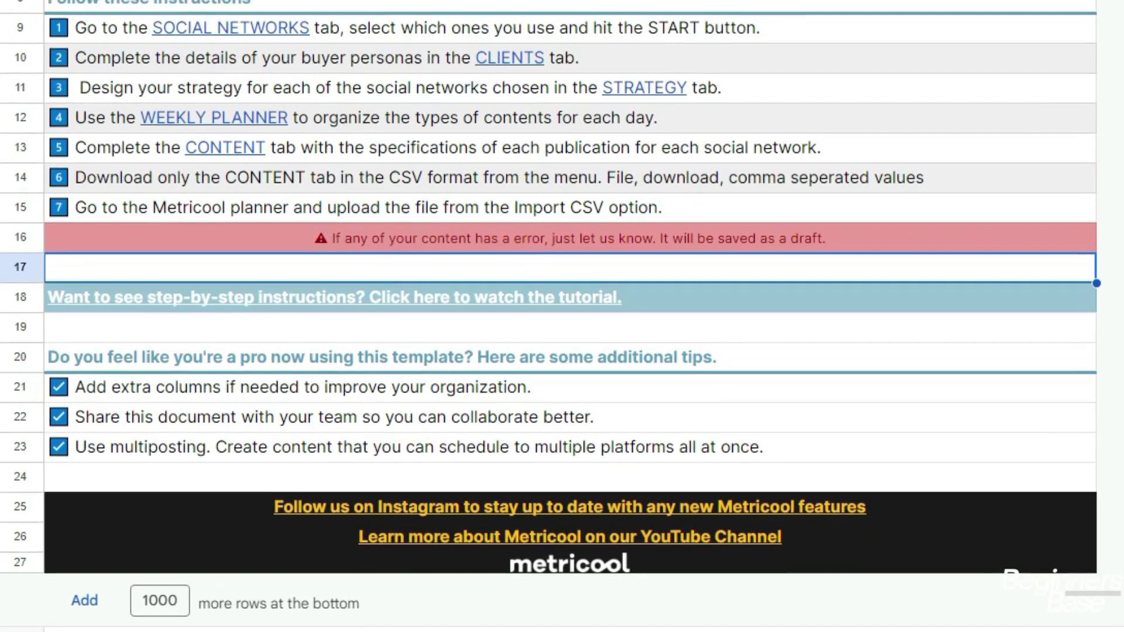
click(423, 629)
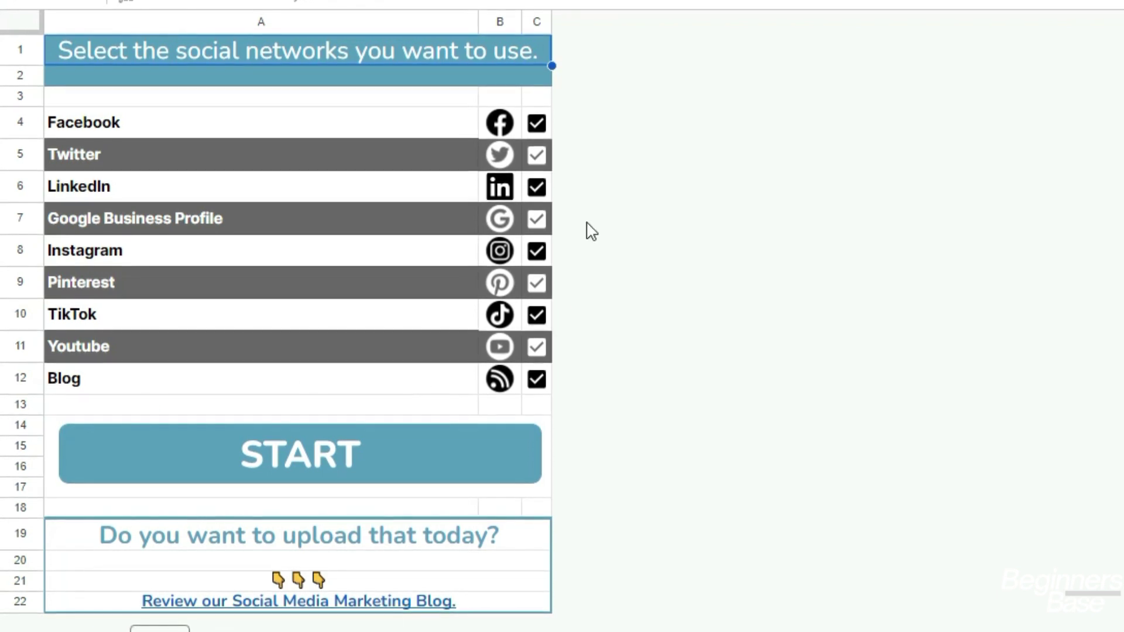
- Try deselecting Facebook, Twitter and LinkedIn in the list of social networks, and select all three again
click(536, 123)
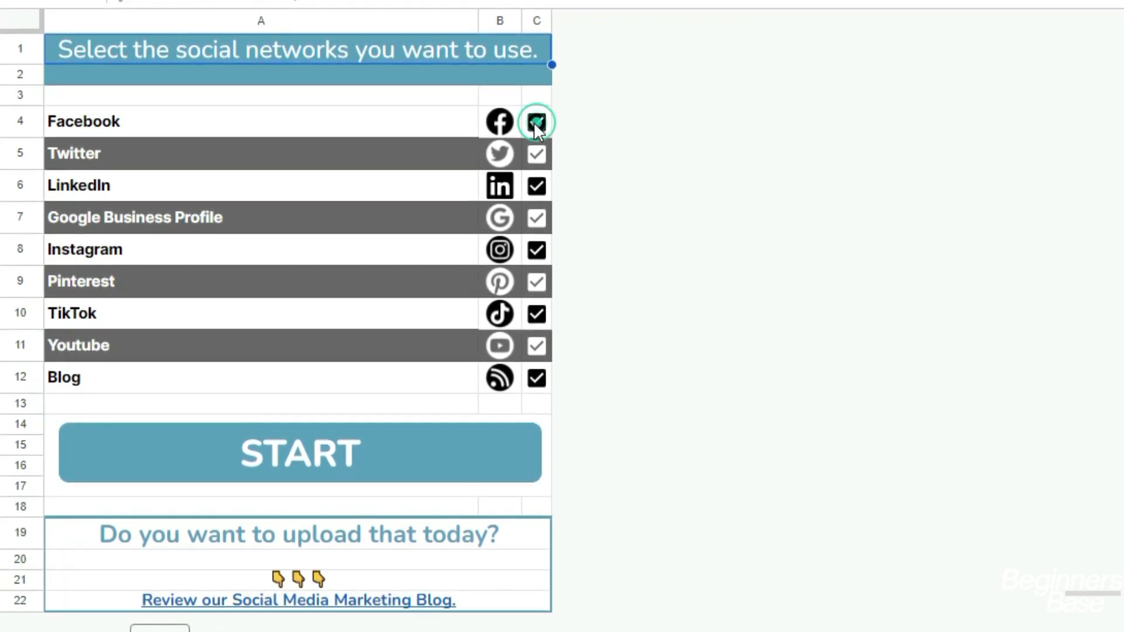
click(537, 157)
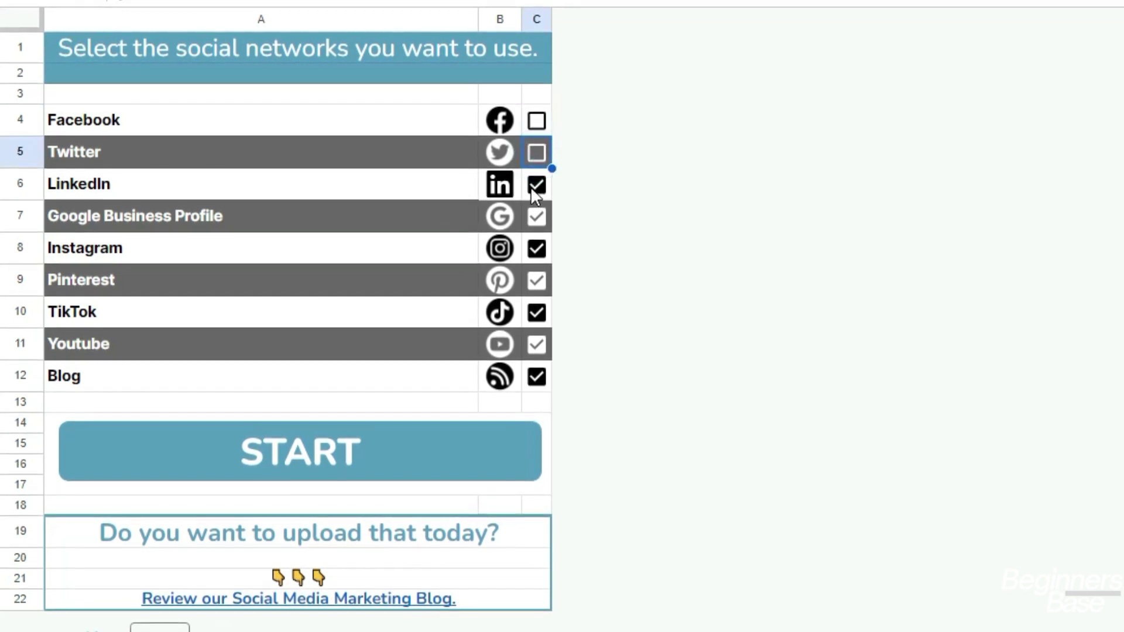
click(532, 186)
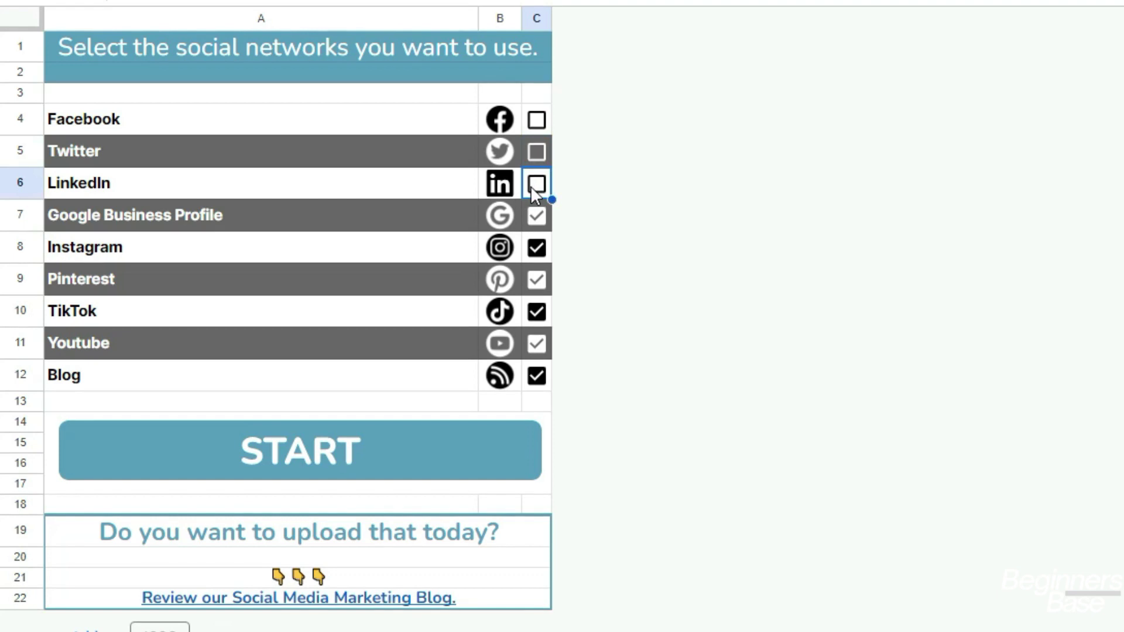
click(533, 189)
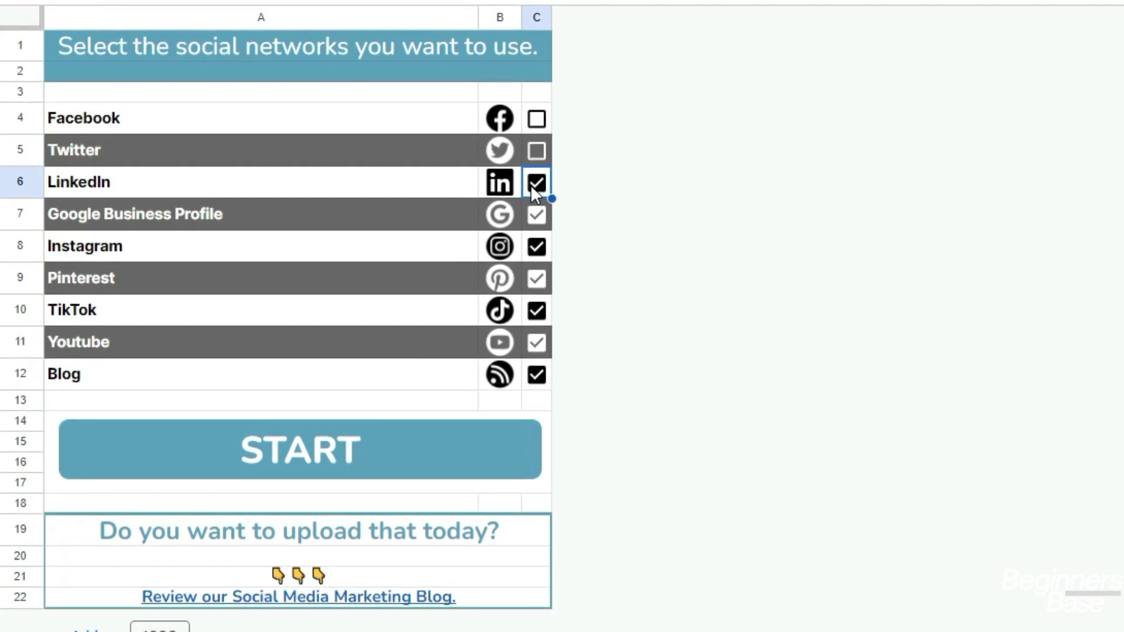
click(529, 143)
click(536, 117)
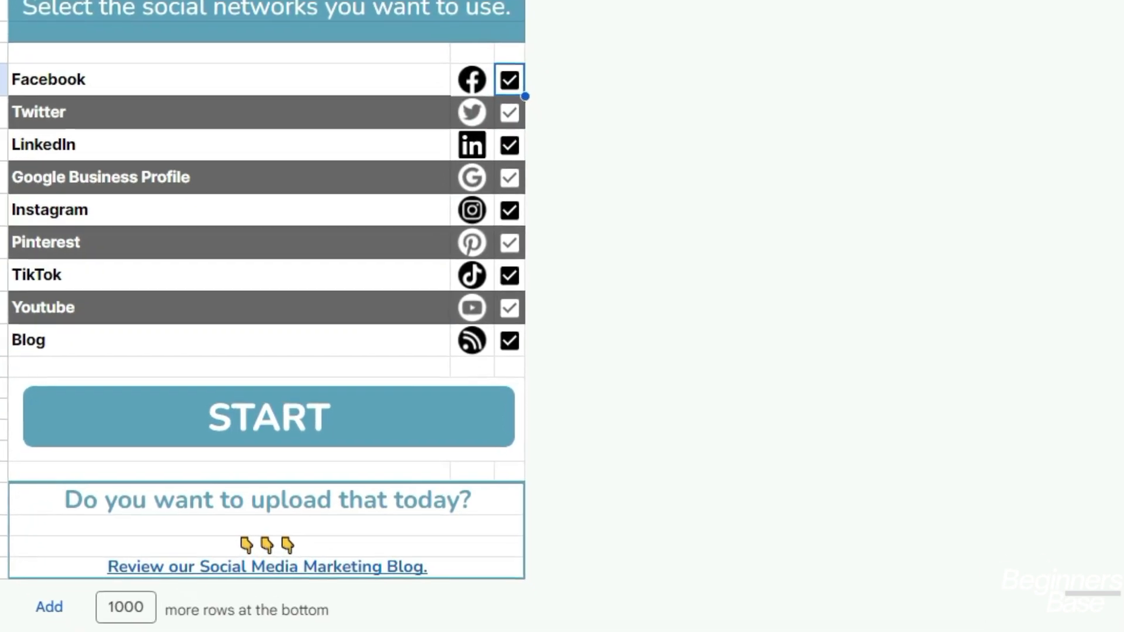
- Try deselecting Facebook to examine how the CONTENT sheet's network columns respond, and select Facebook again
mouse_move(300, 595)
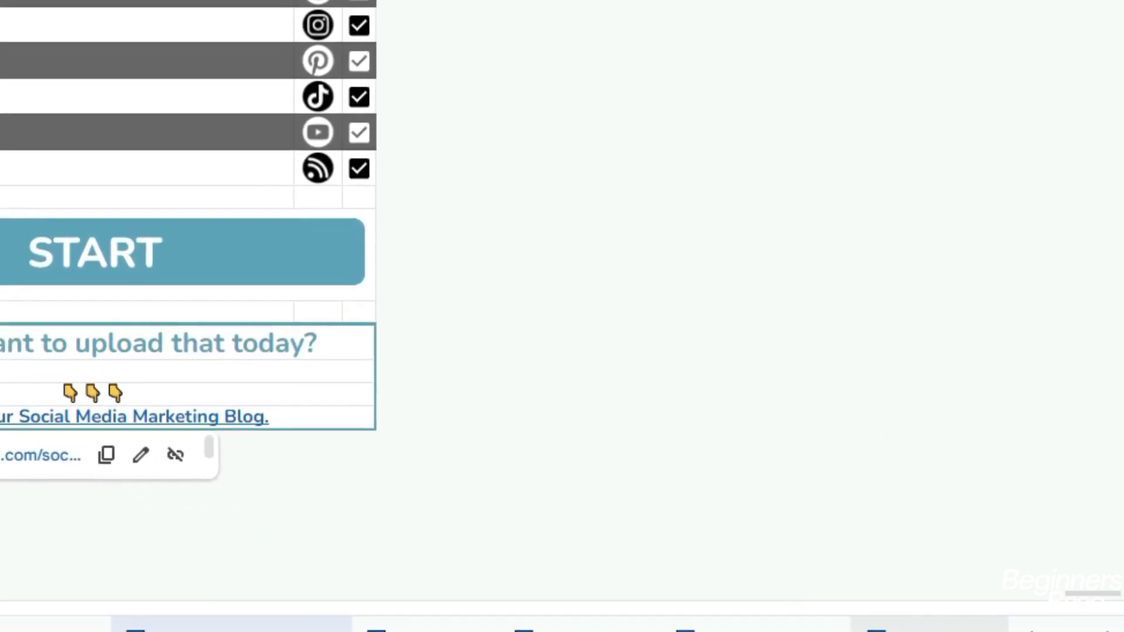
click(893, 612)
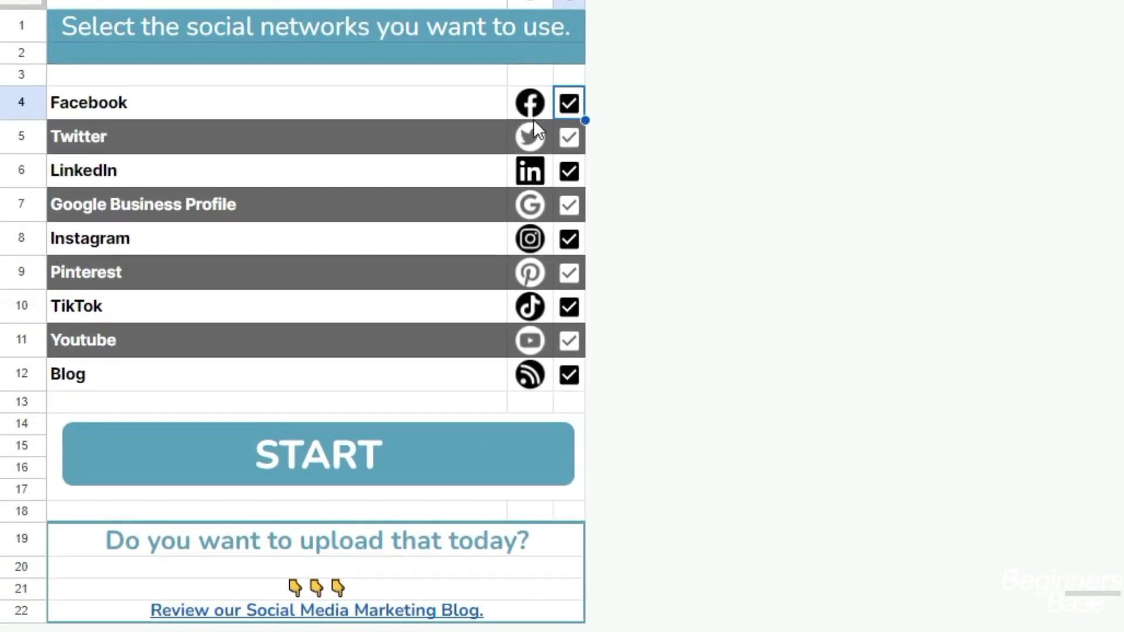
click(577, 99)
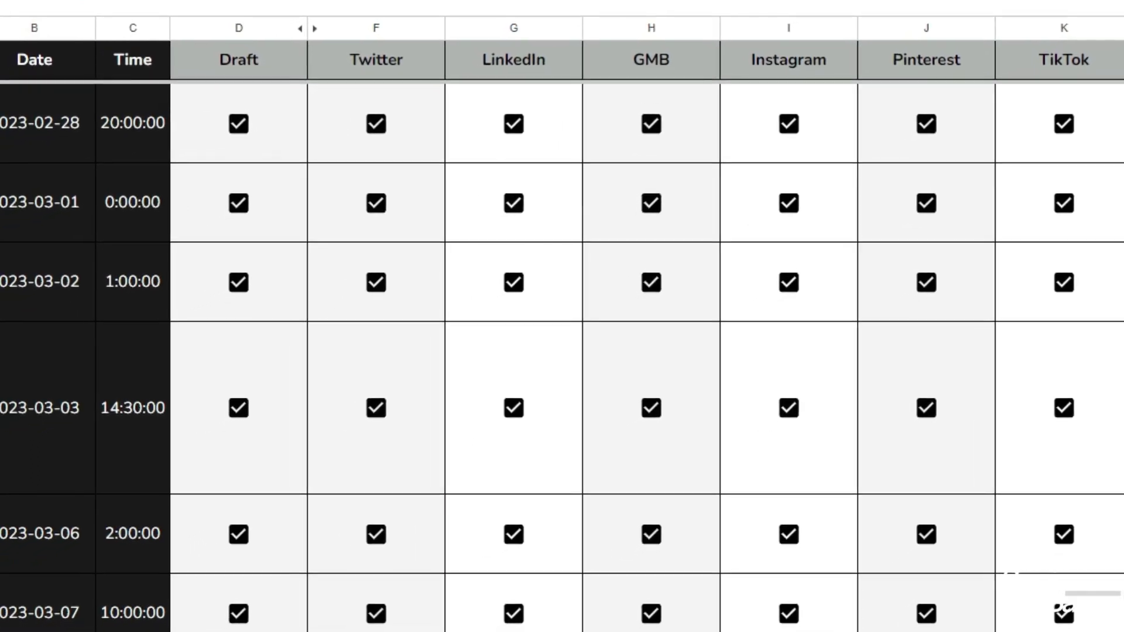
scroll(562, 351, right, 8)
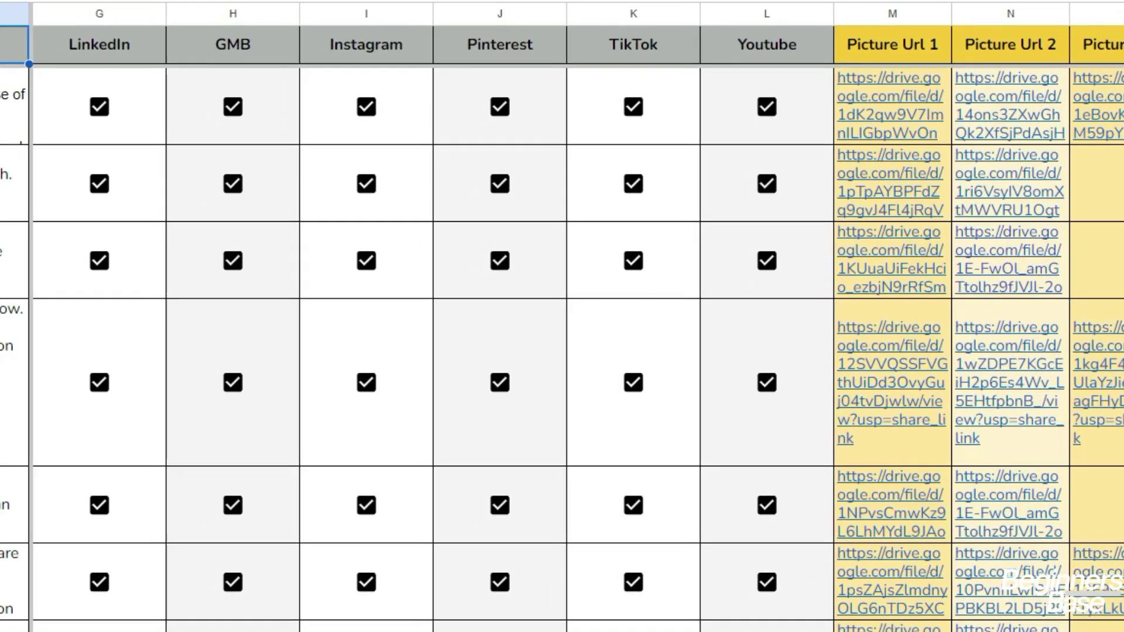
scroll(562, 316, left, 10)
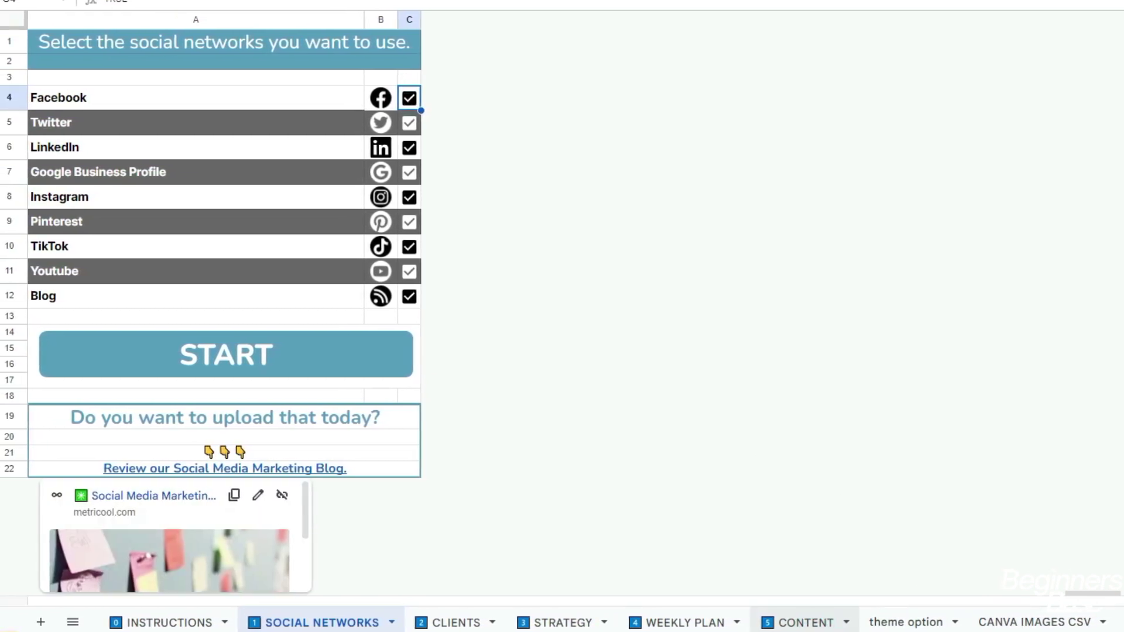
click(807, 623)
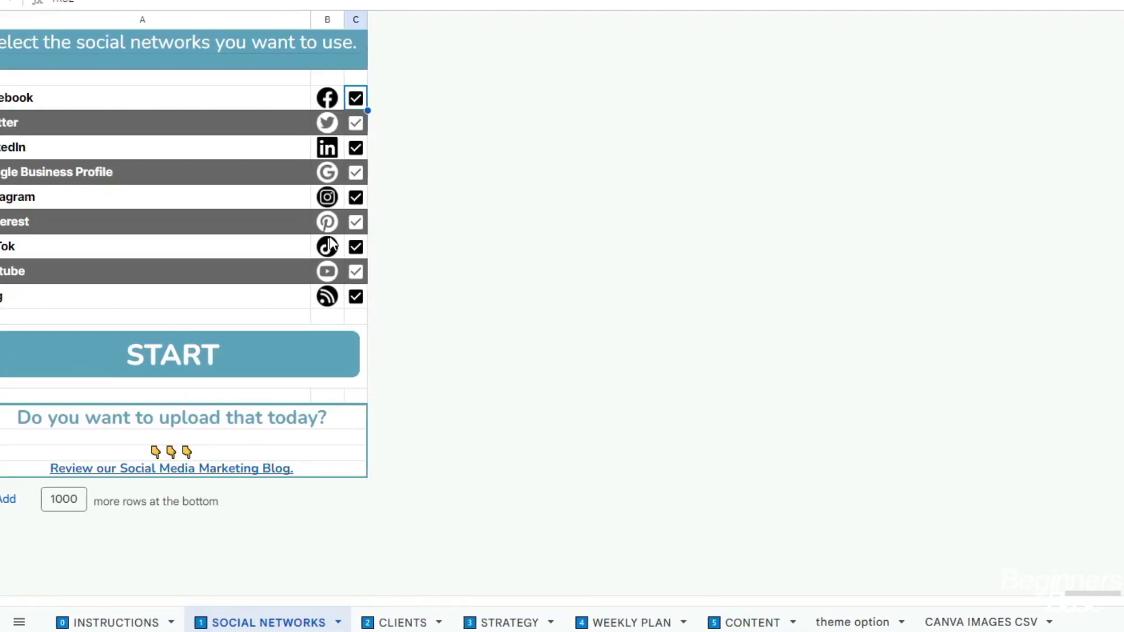
- Deselect Google Business Profile and Pinterest in the SOCIAL NETWORKS sheet, checking the CONTENT sheet's columns after each change
click(351, 172)
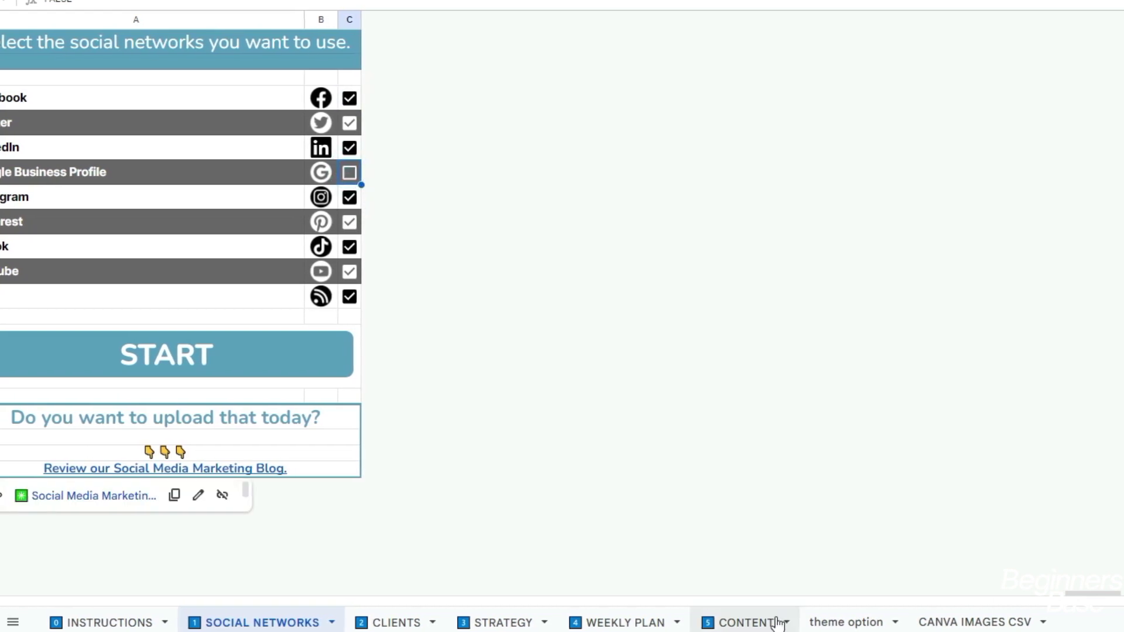
click(739, 625)
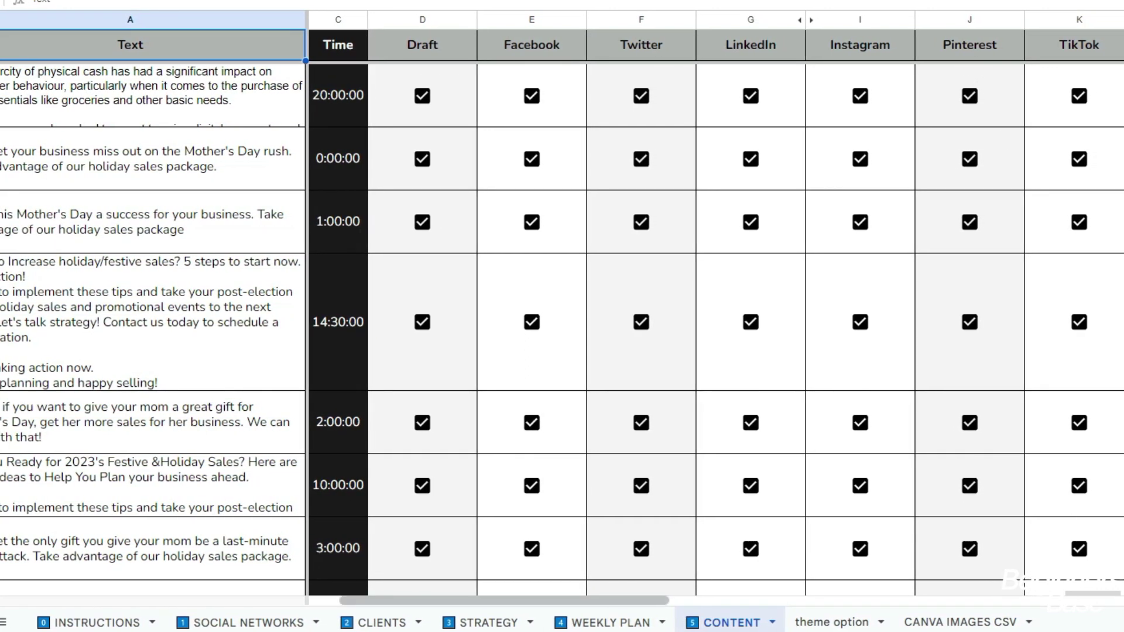
click(249, 625)
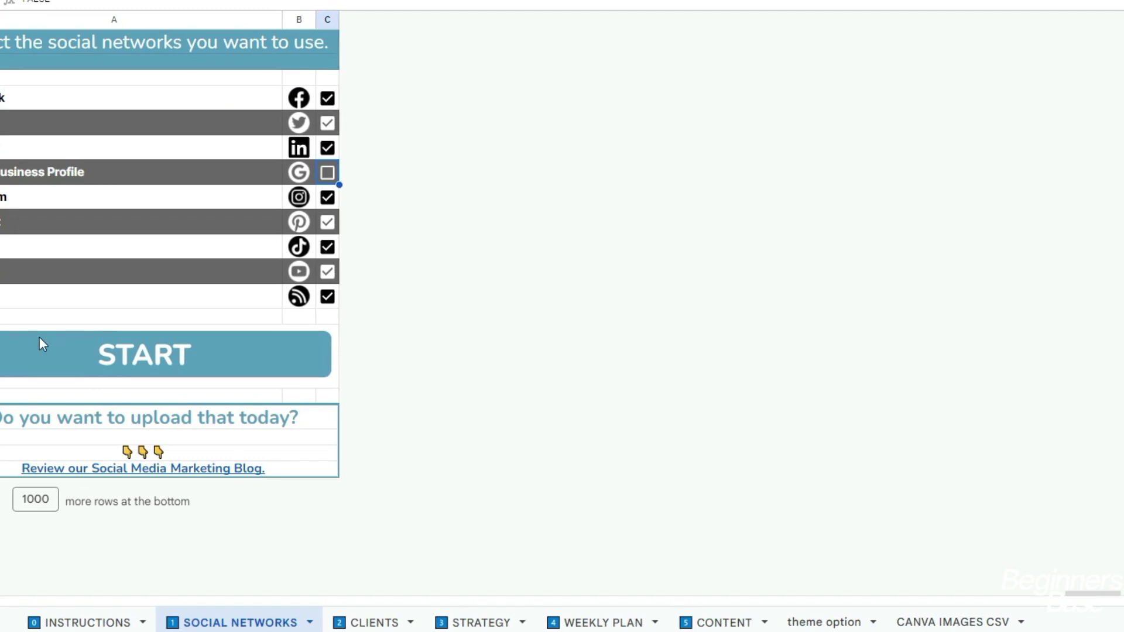
click(322, 223)
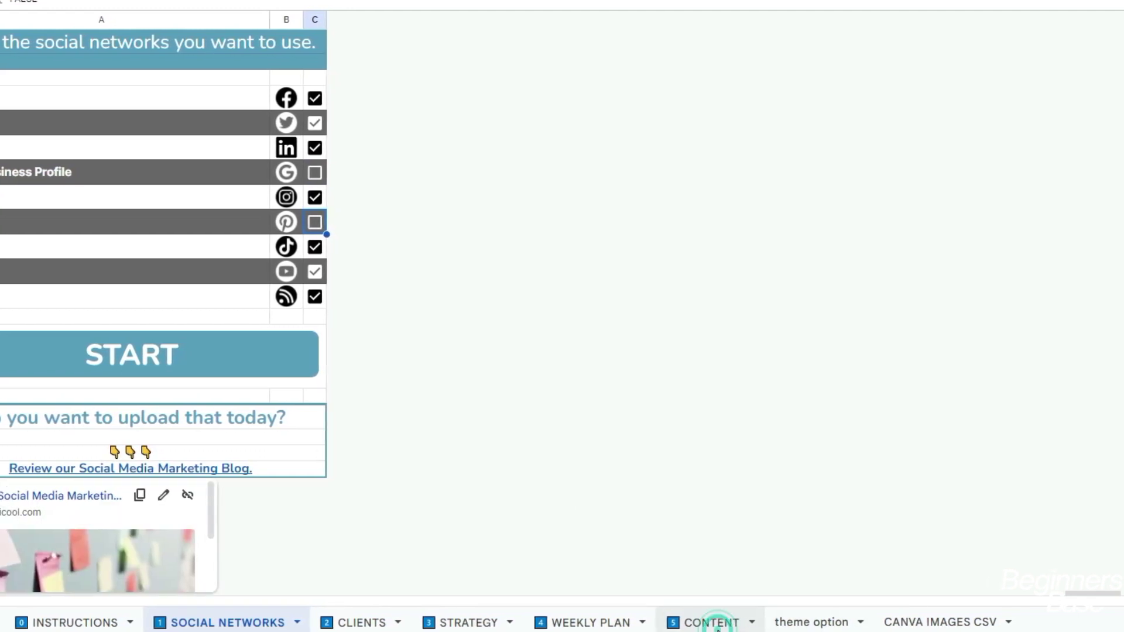
click(712, 623)
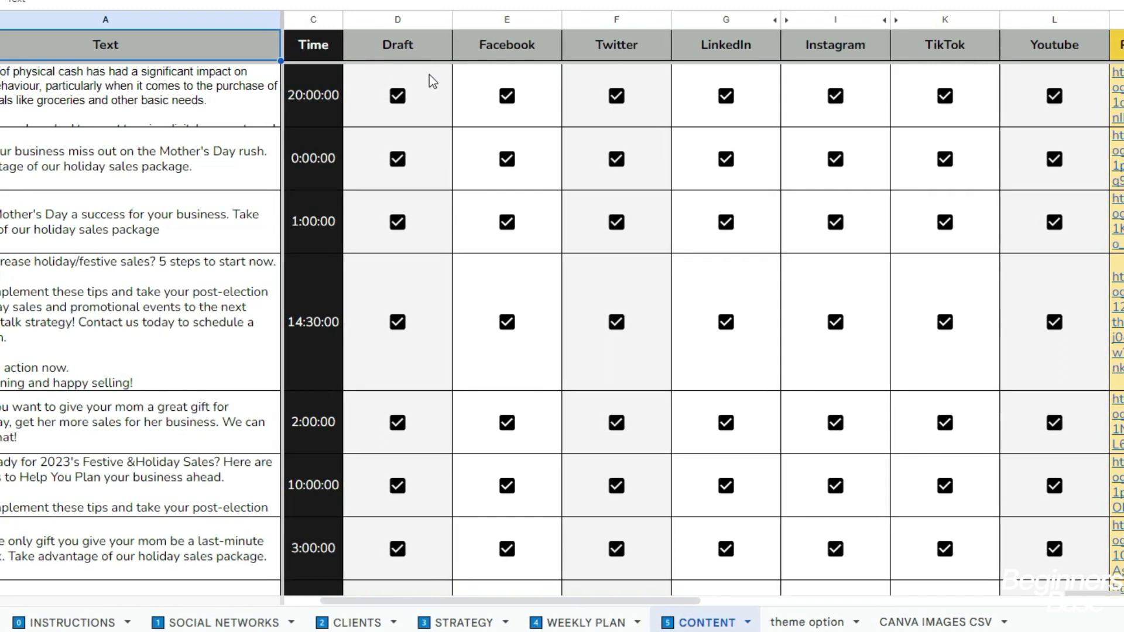
- Clear the Draft checkbox of the first post in the CONTENT sheet and set its date to 2023-04-11
click(397, 95)
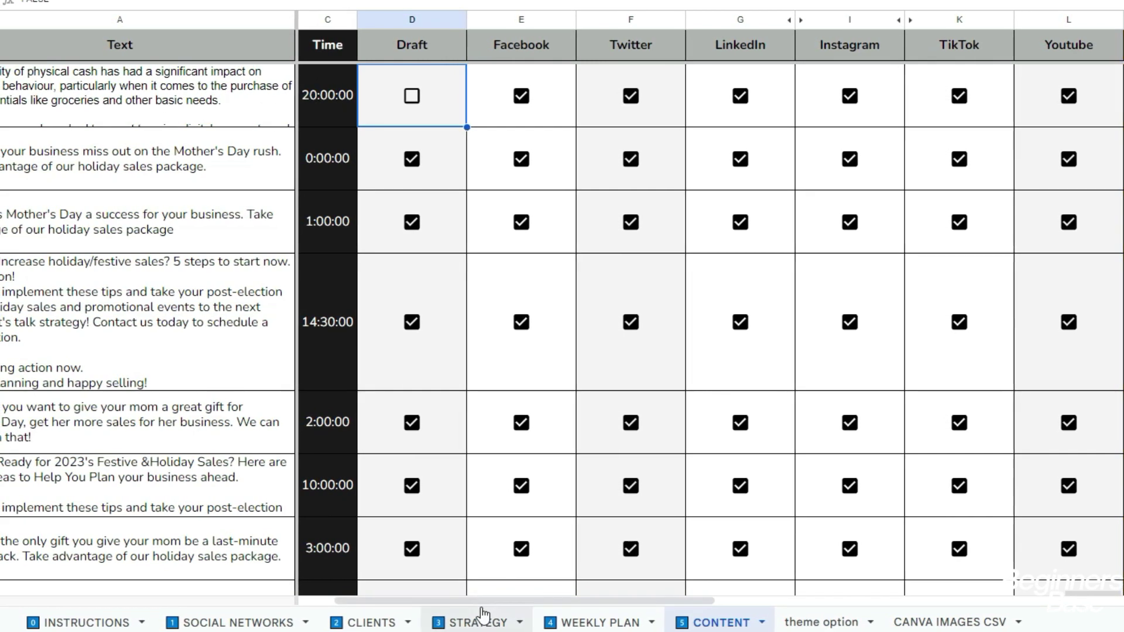
drag(482, 602, 448, 602)
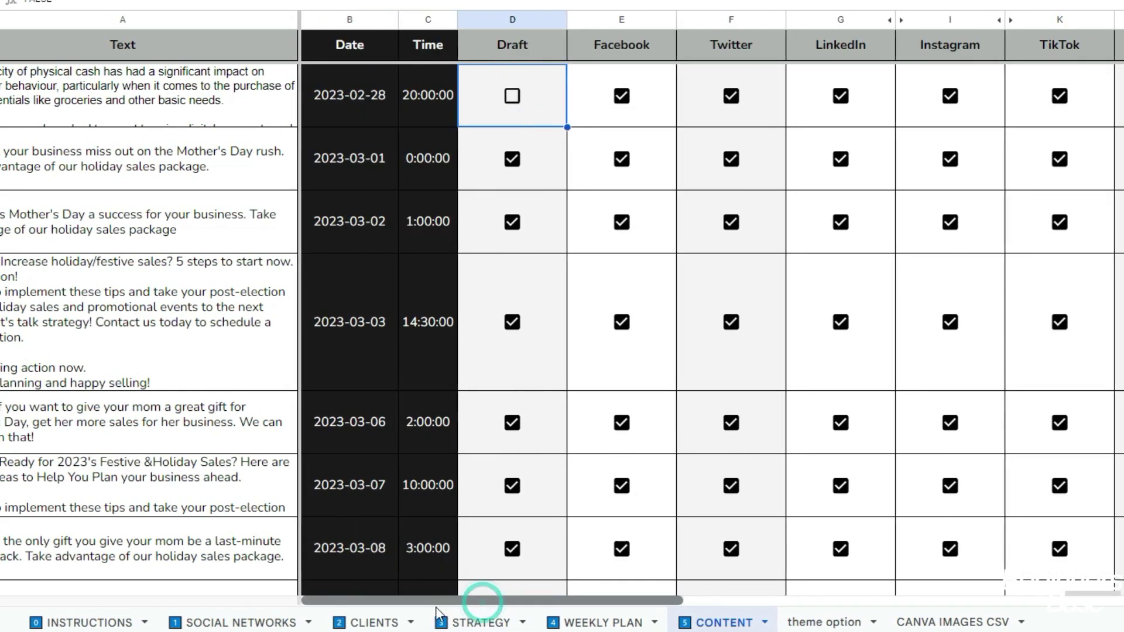
click(354, 97)
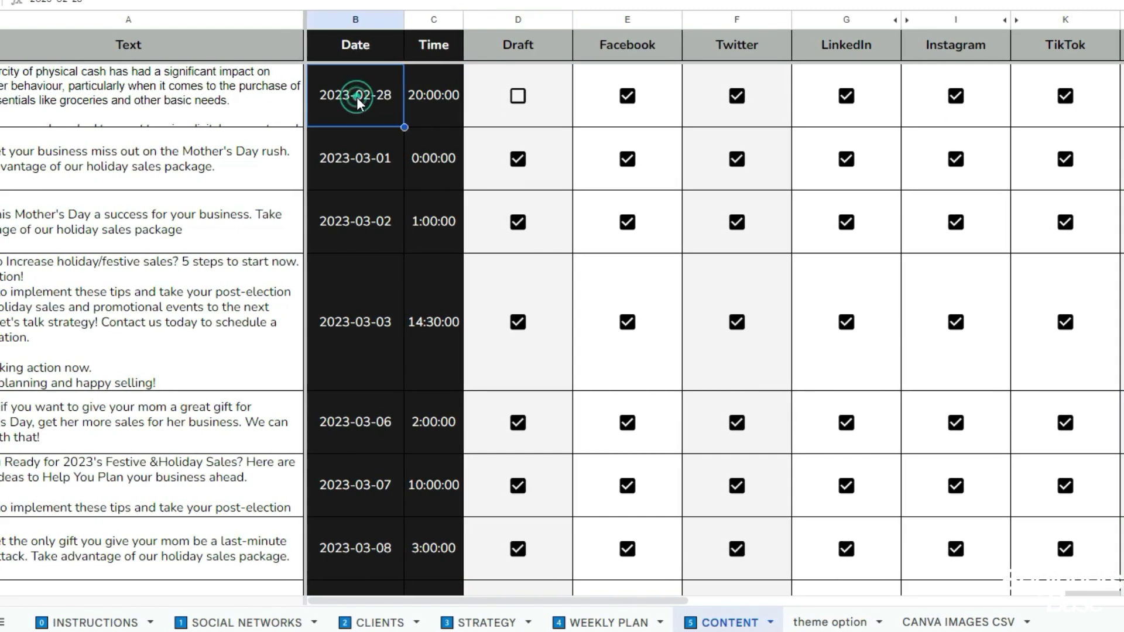
double_click(357, 98)
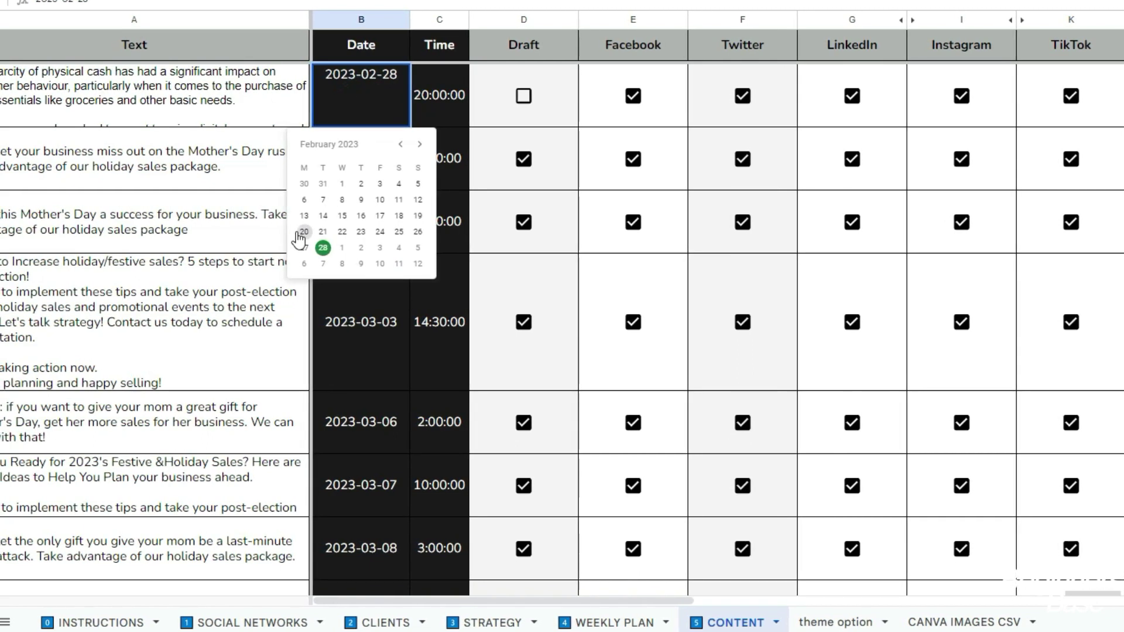
click(420, 145)
click(425, 146)
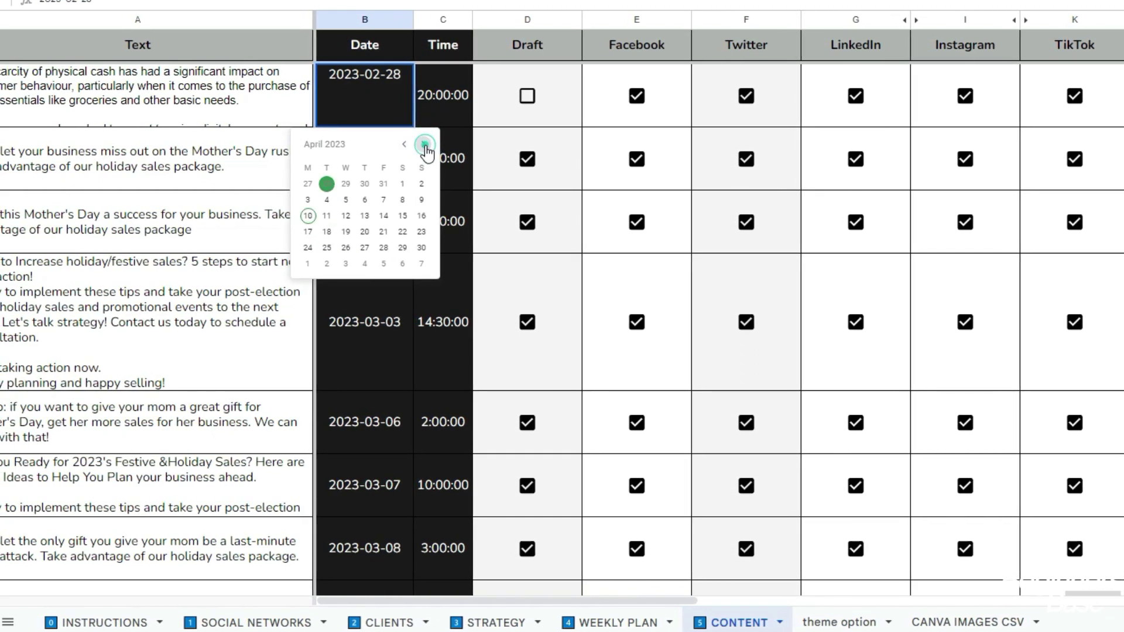
click(332, 216)
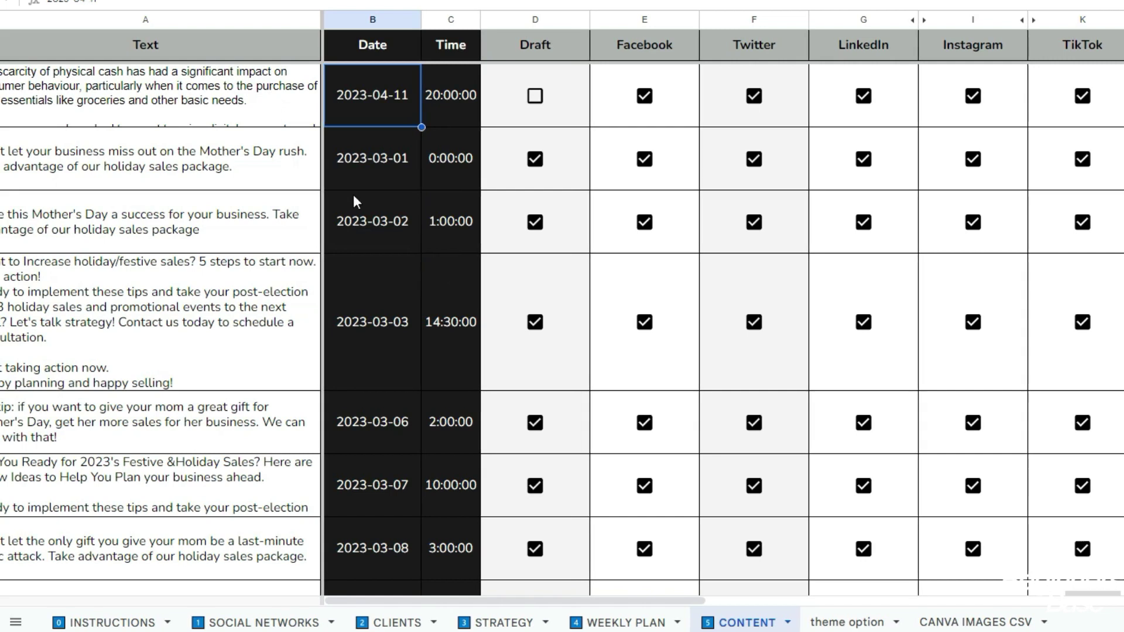
- Mark the first post as a draft again and look through the text of the remaining posts below it
click(458, 97)
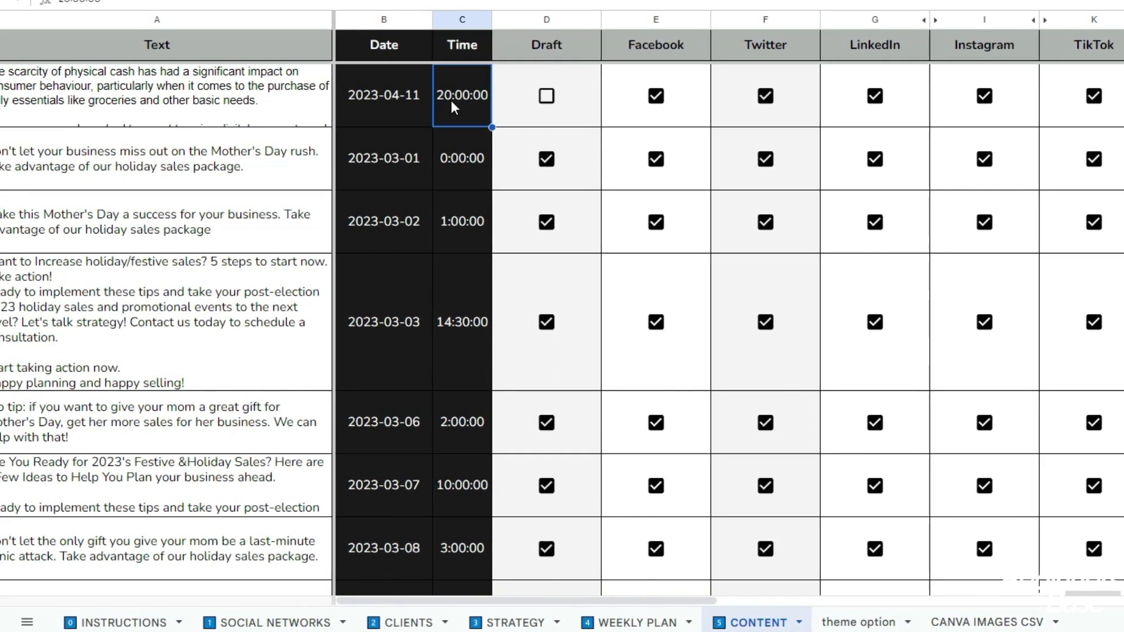
click(551, 97)
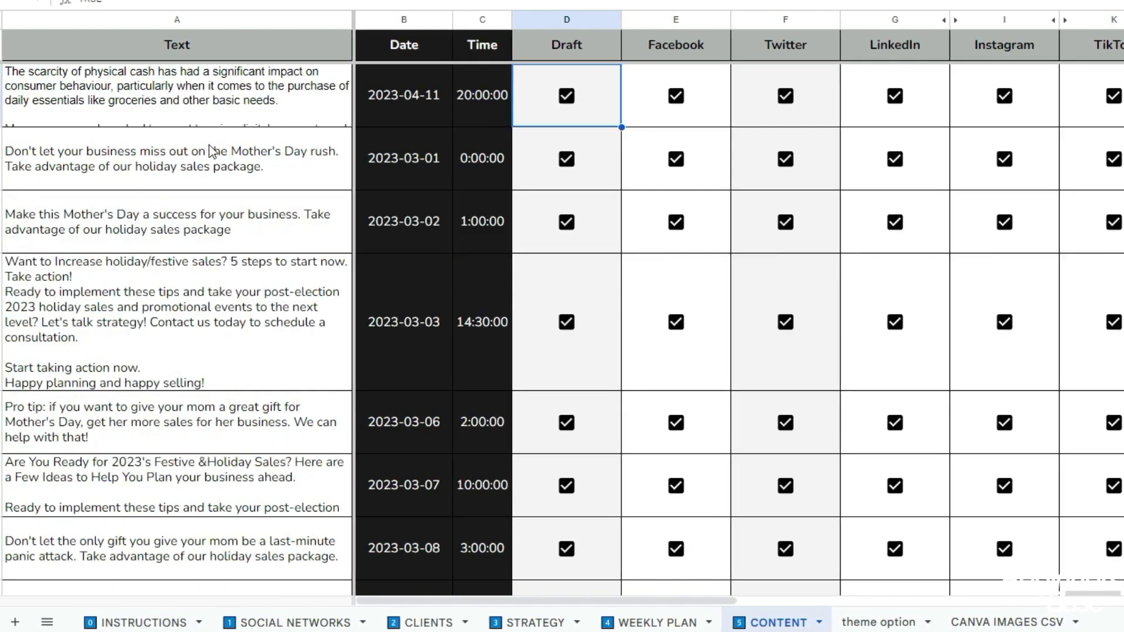
scroll(210, 151, down, 10)
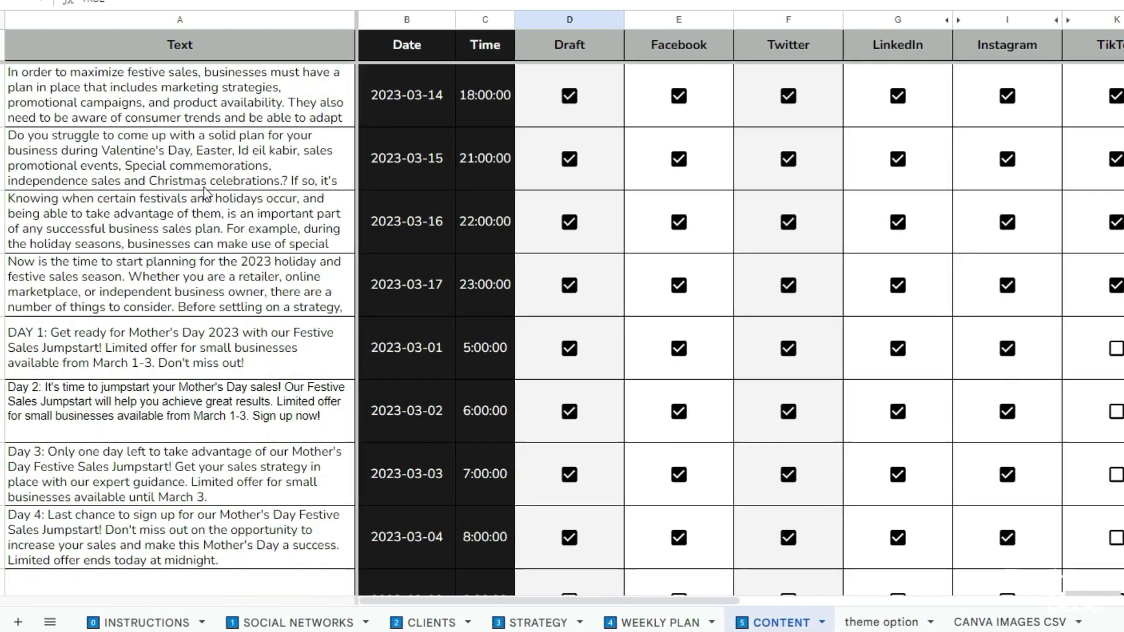
scroll(205, 193, down, 3)
scroll(196, 366, up, 1)
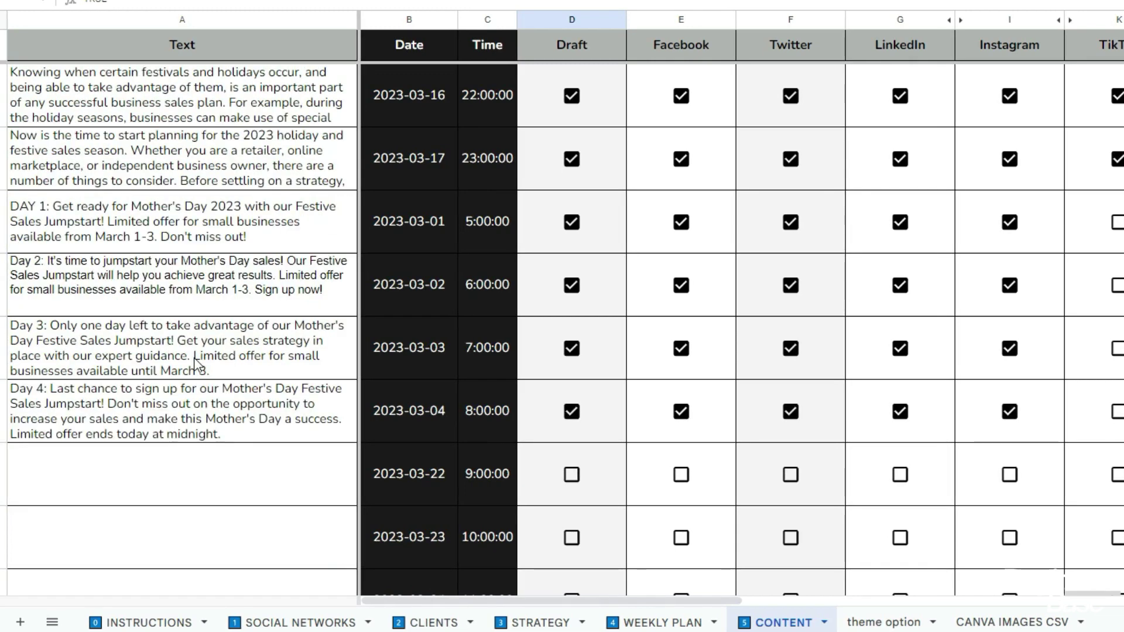
- Look through the post texts in the CONTENT sheet and switch to the task list to examine its calls to action for social posts
scroll(196, 366, up, 12)
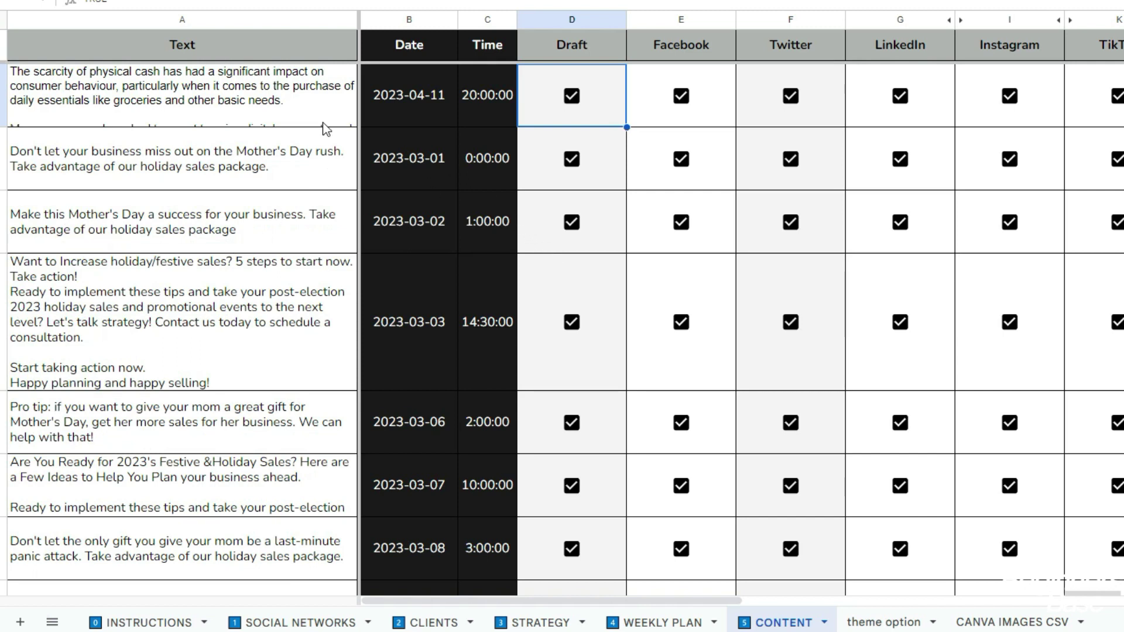
scroll(46, 216, down, 7)
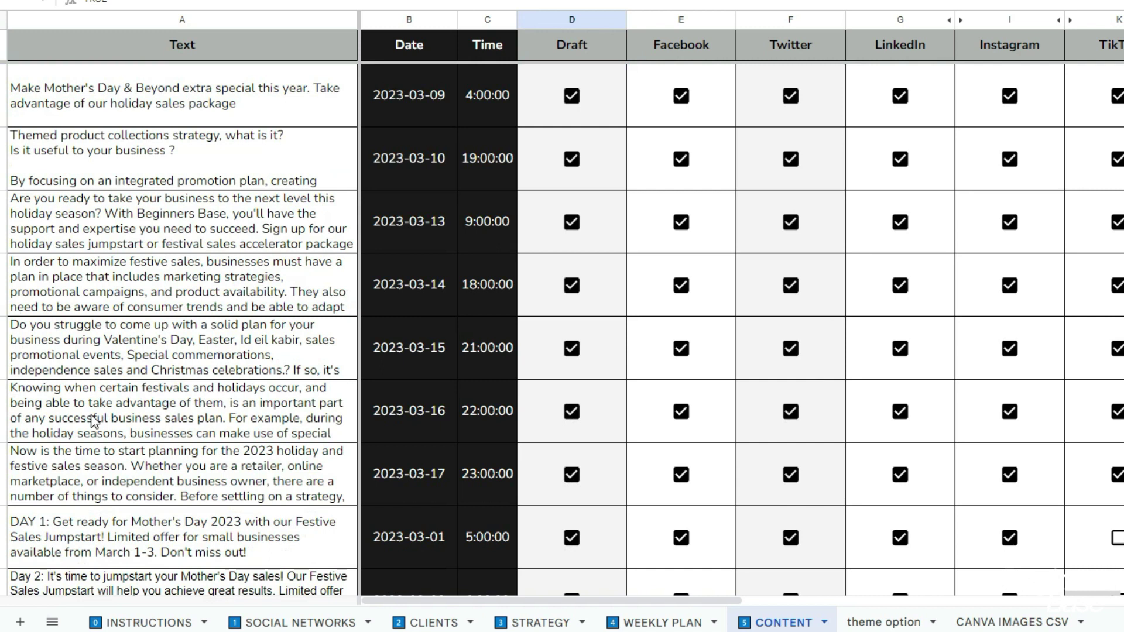
scroll(94, 421, down, 8)
scroll(83, 228, down, 3)
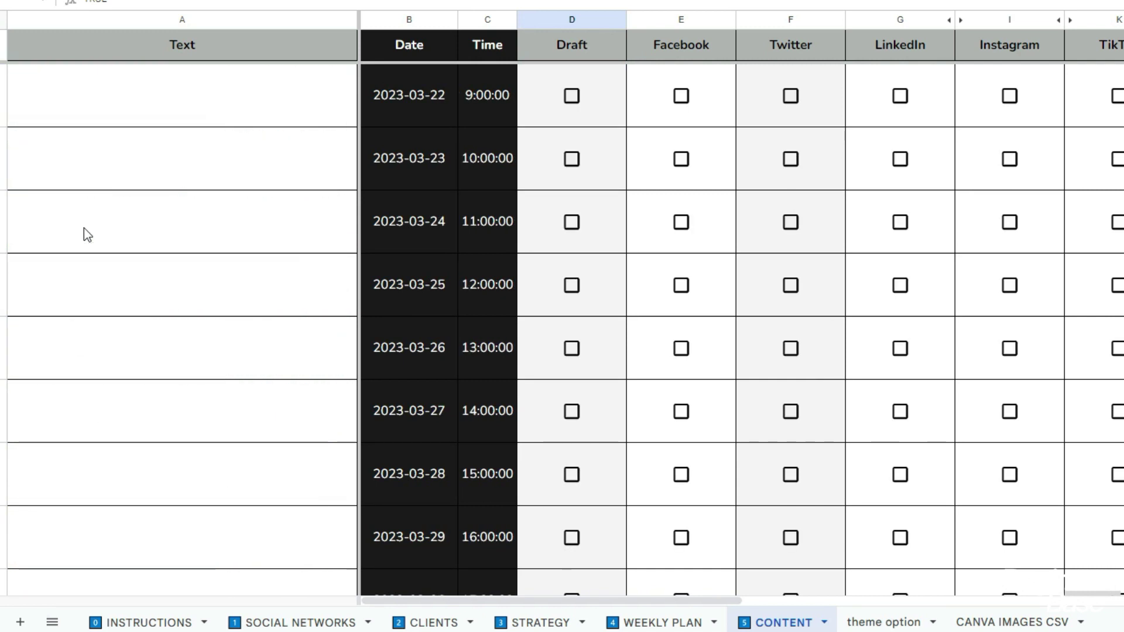
scroll(83, 227, up, 9)
scroll(110, 182, up, 1)
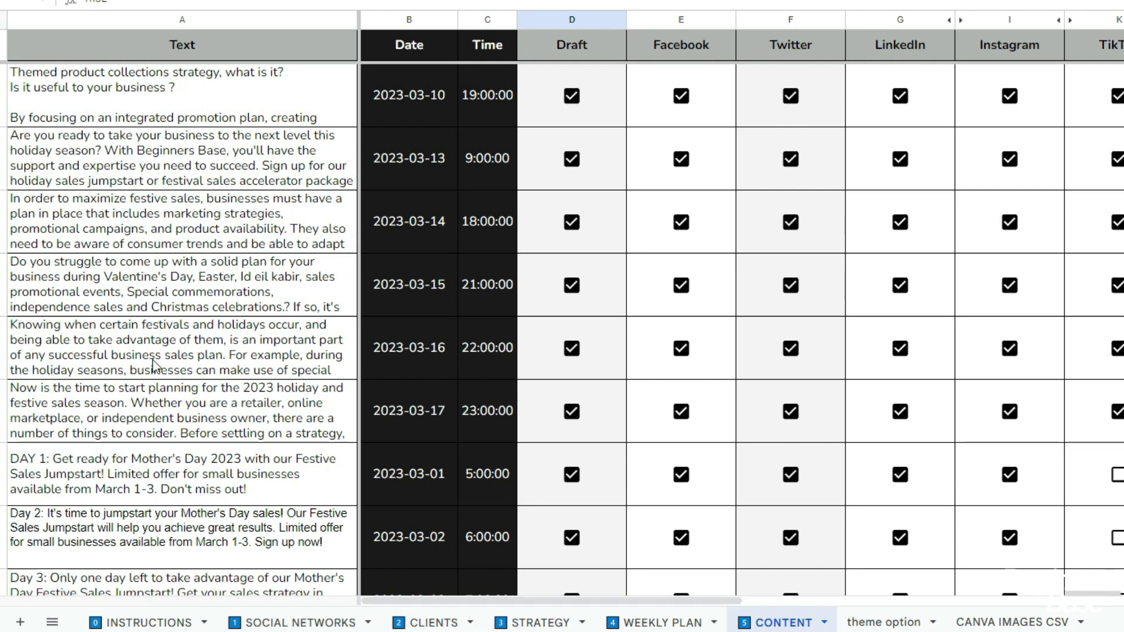
scroll(123, 171, up, 10)
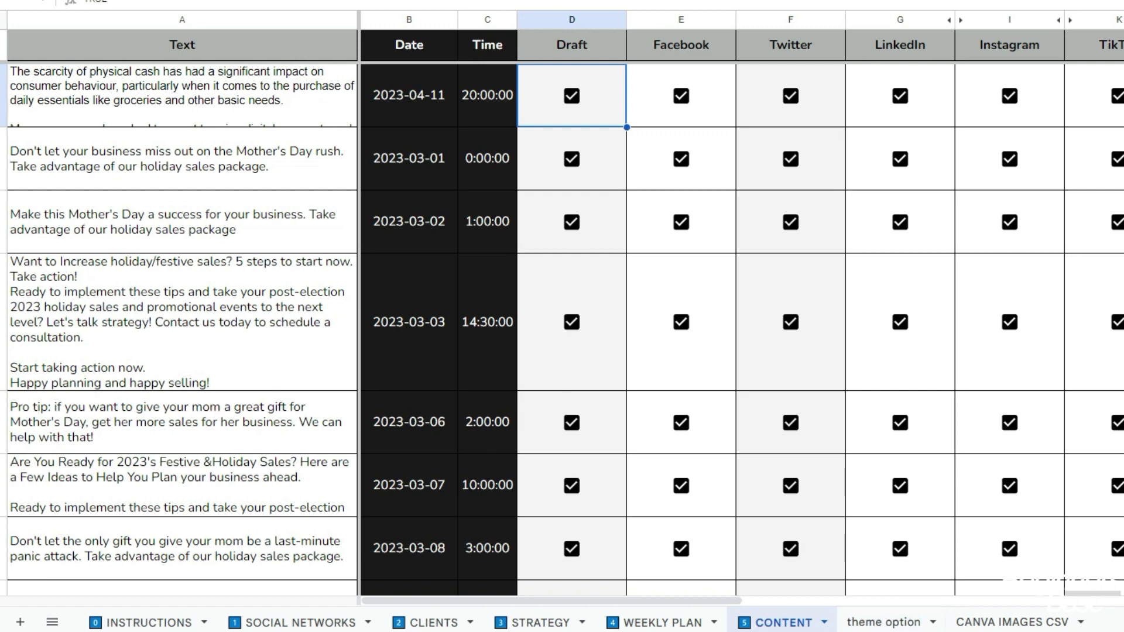
mouse_move(909, 631)
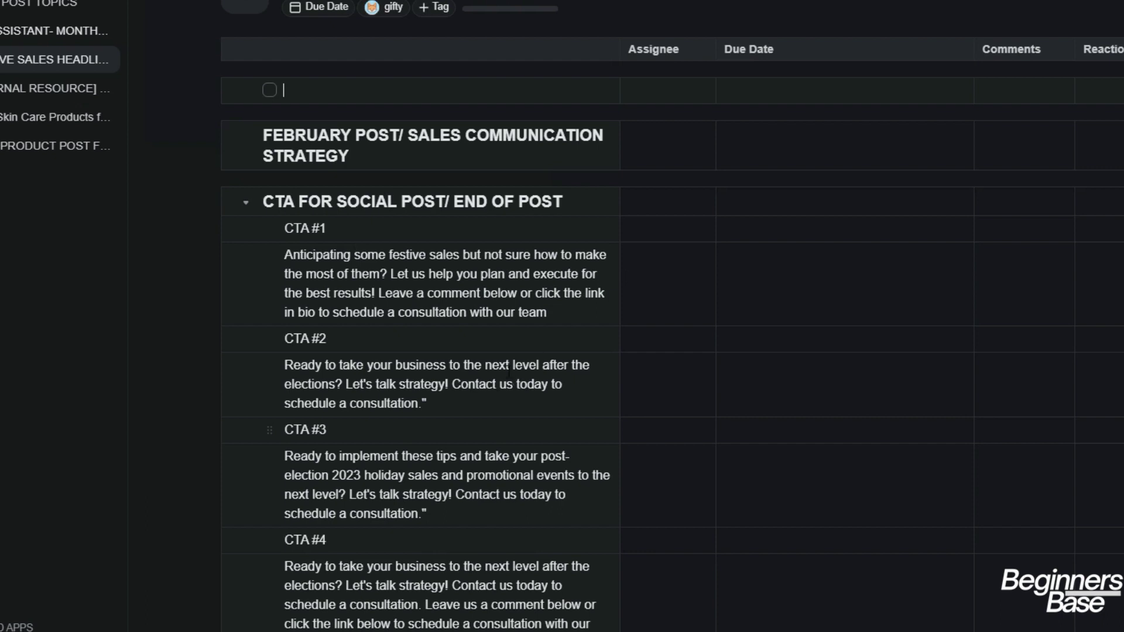
scroll(275, 479, down, 2)
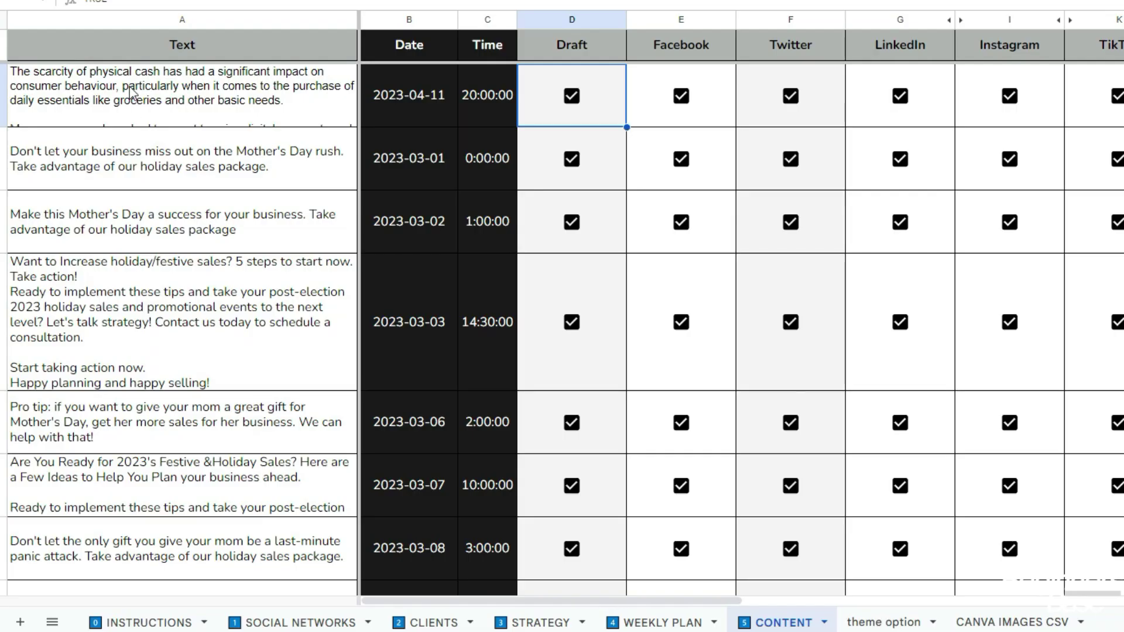
- Open the first post's full text to examine how it ends, and look for the first row without text
double_click(129, 86)
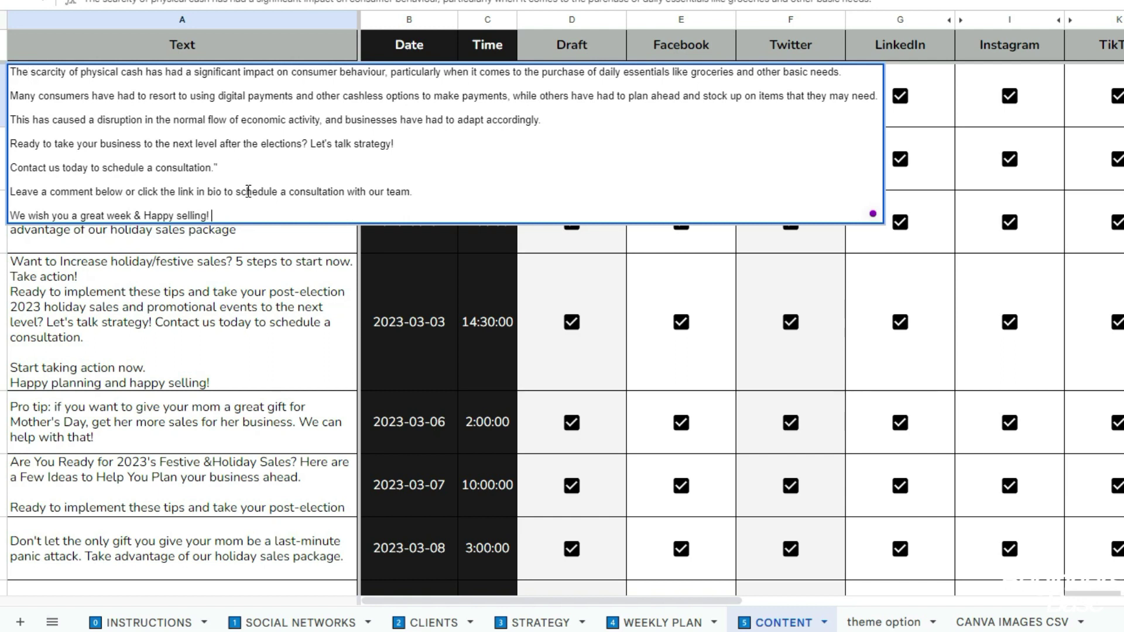
scroll(331, 422, down, 3)
scroll(263, 423, up, 3)
scroll(252, 424, down, 7)
scroll(252, 433, down, 7)
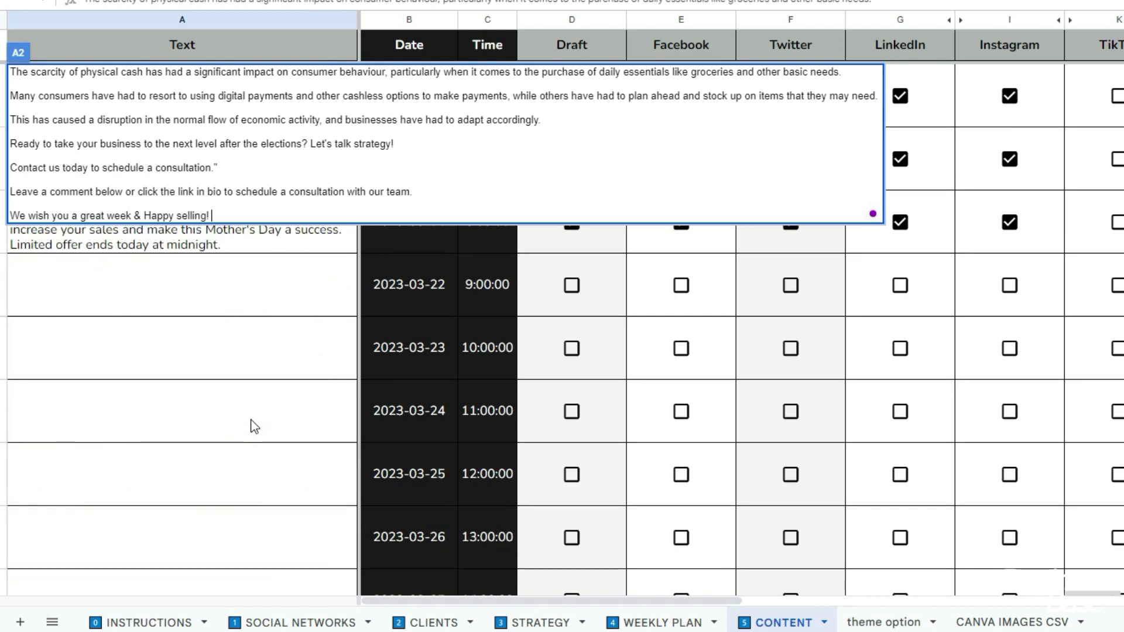
scroll(258, 352, up, 5)
scroll(205, 363, down, 6)
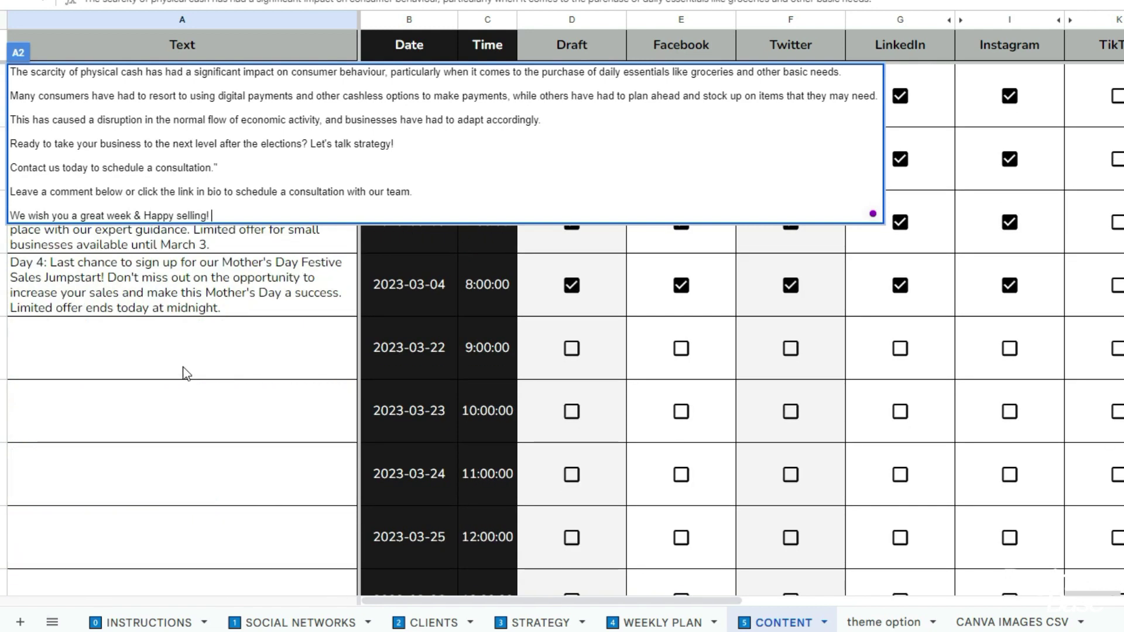
- Copy the "With the festive season approaching" paragraph from the task list's SELF PROMOTION theme into the Text cell of row 20
click(203, 356)
double_click(207, 354)
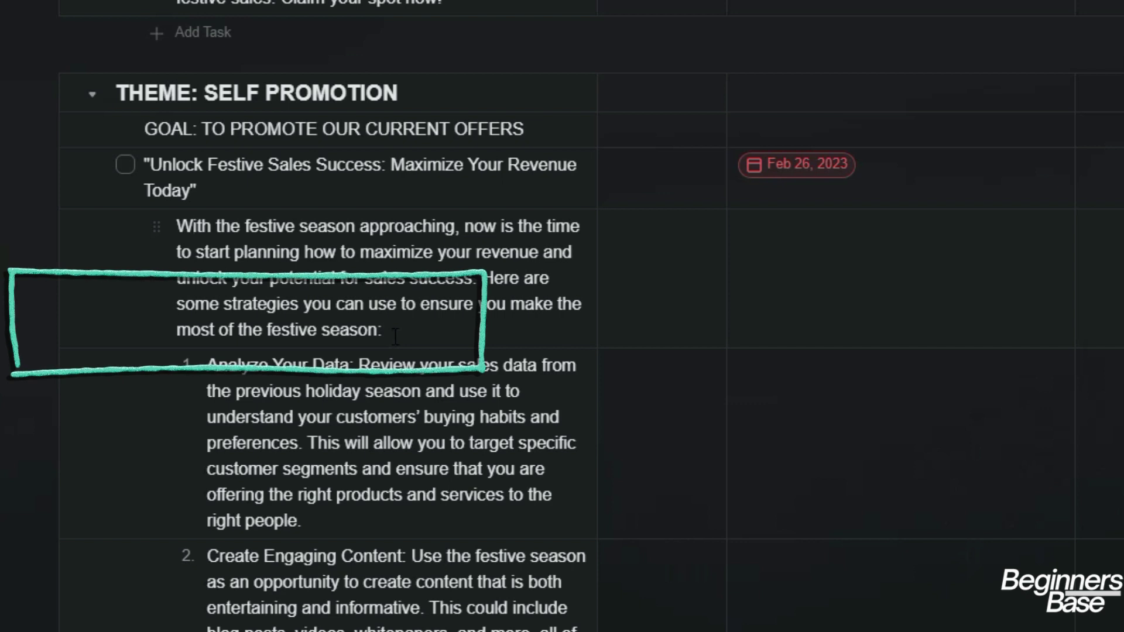
drag(386, 331, 185, 231)
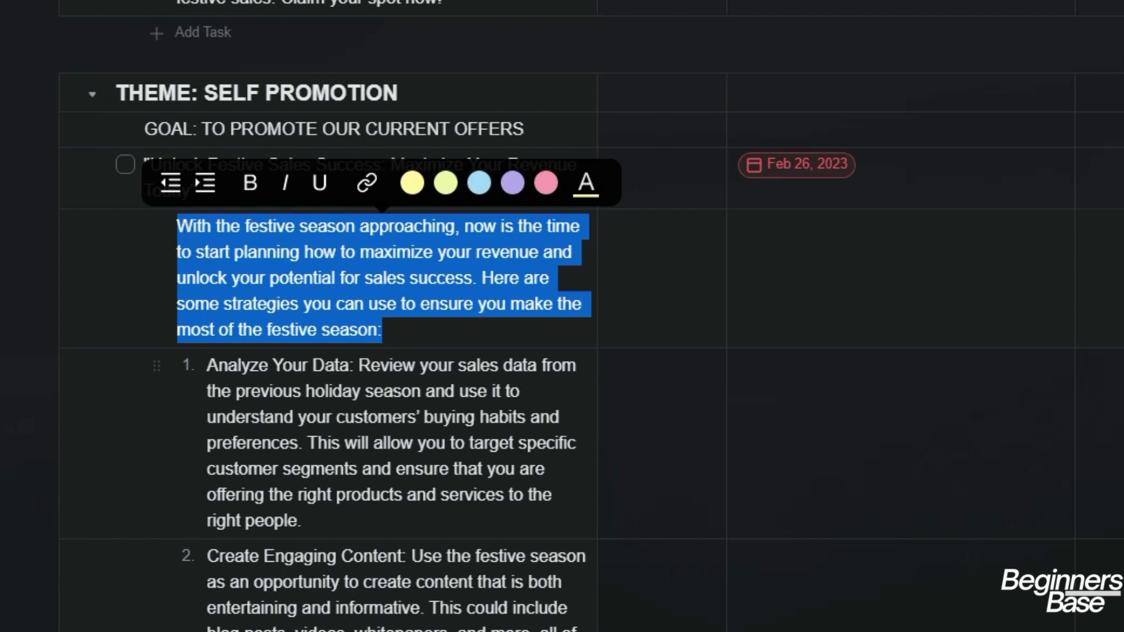
scroll(394, 105, up, 12)
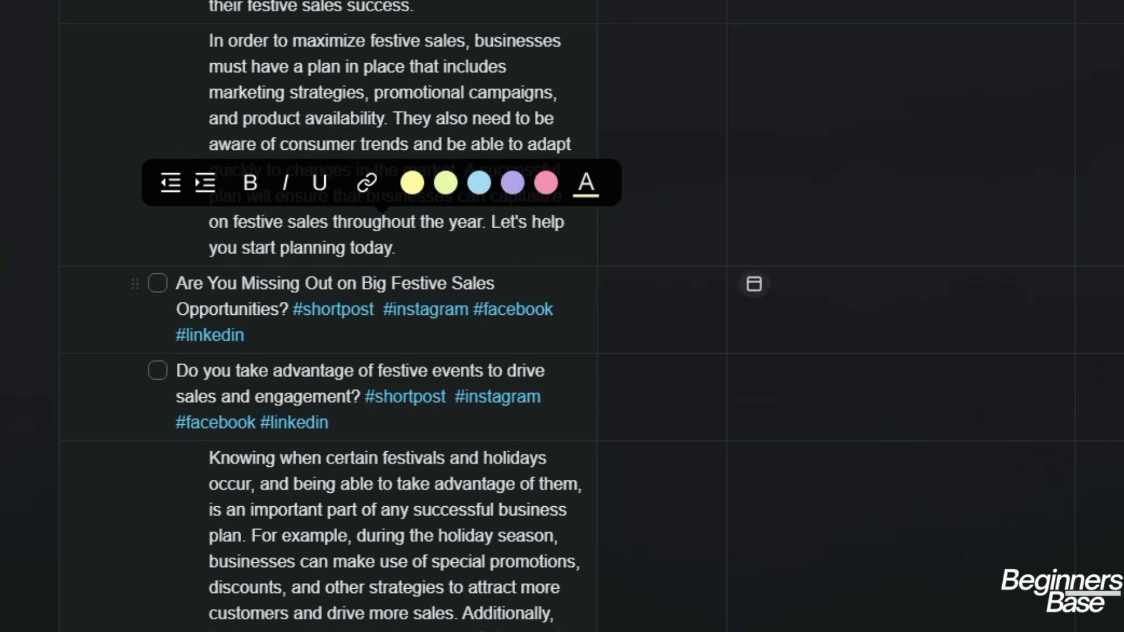
scroll(957, 629, down, 5)
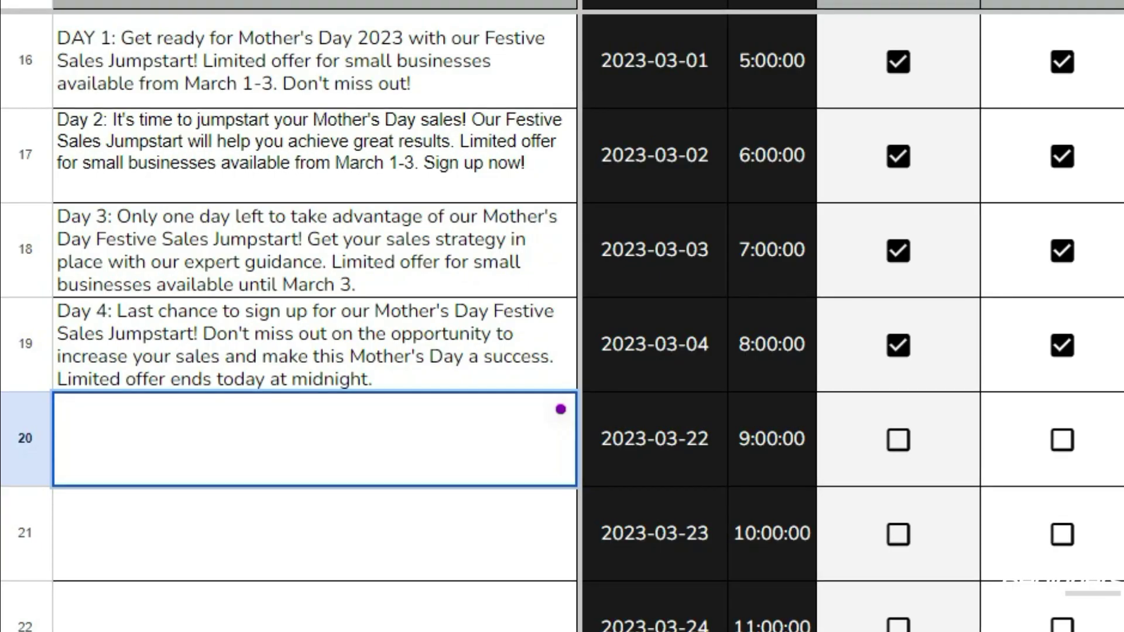
click(294, 421)
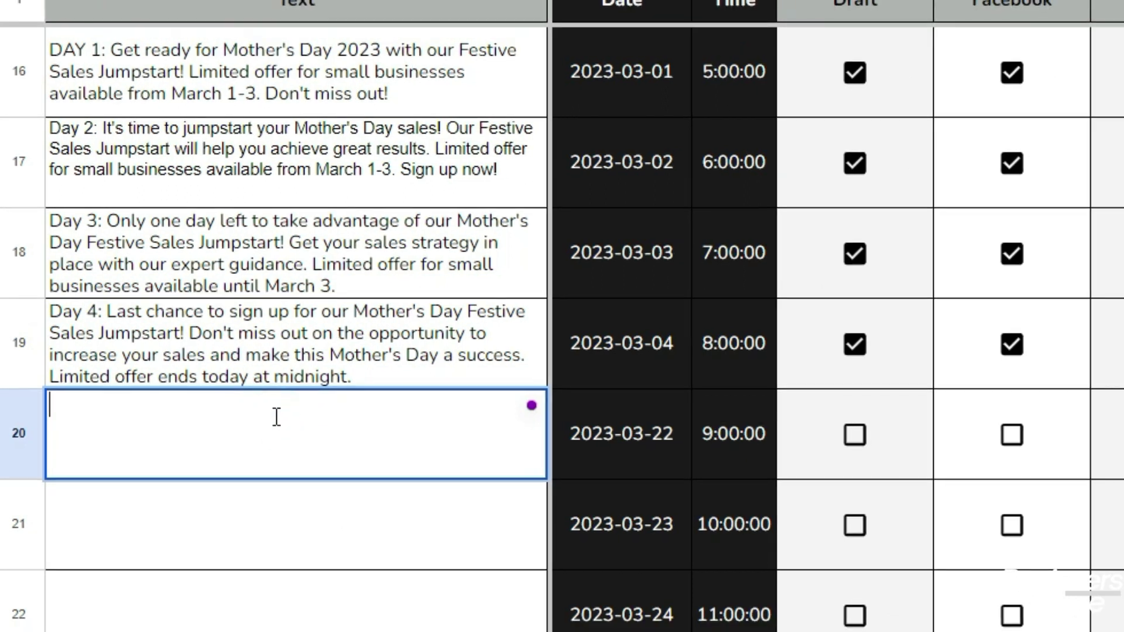
key(ctrl+v)
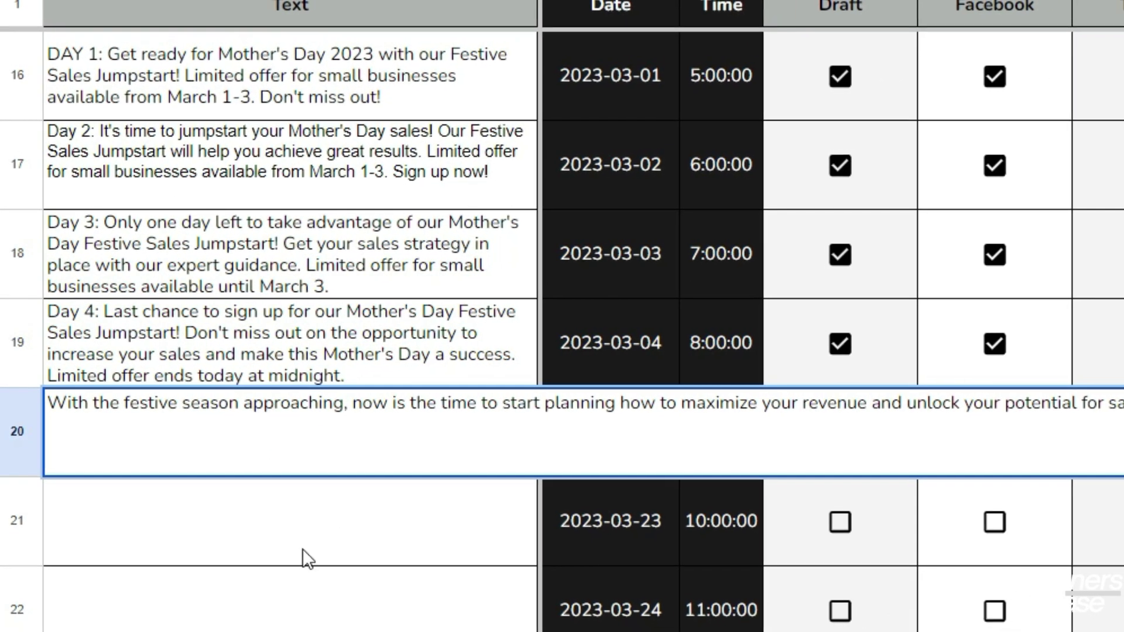
click(356, 615)
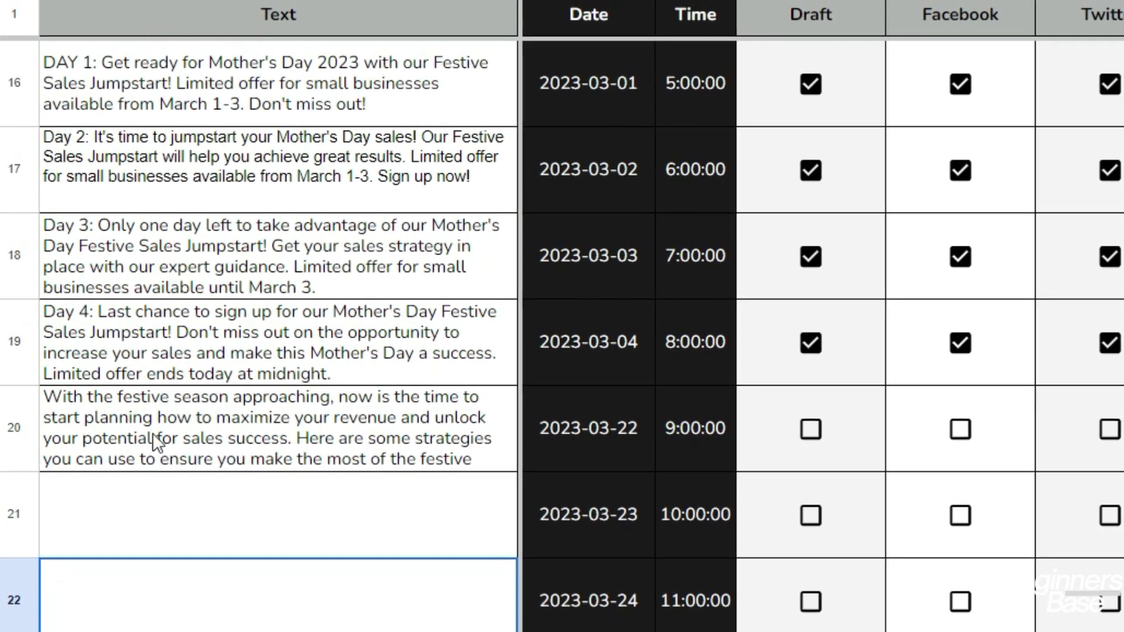
- Replace "Here" with "Above" in row 20's post text and end it with an invitation to comment in the comment section
click(468, 457)
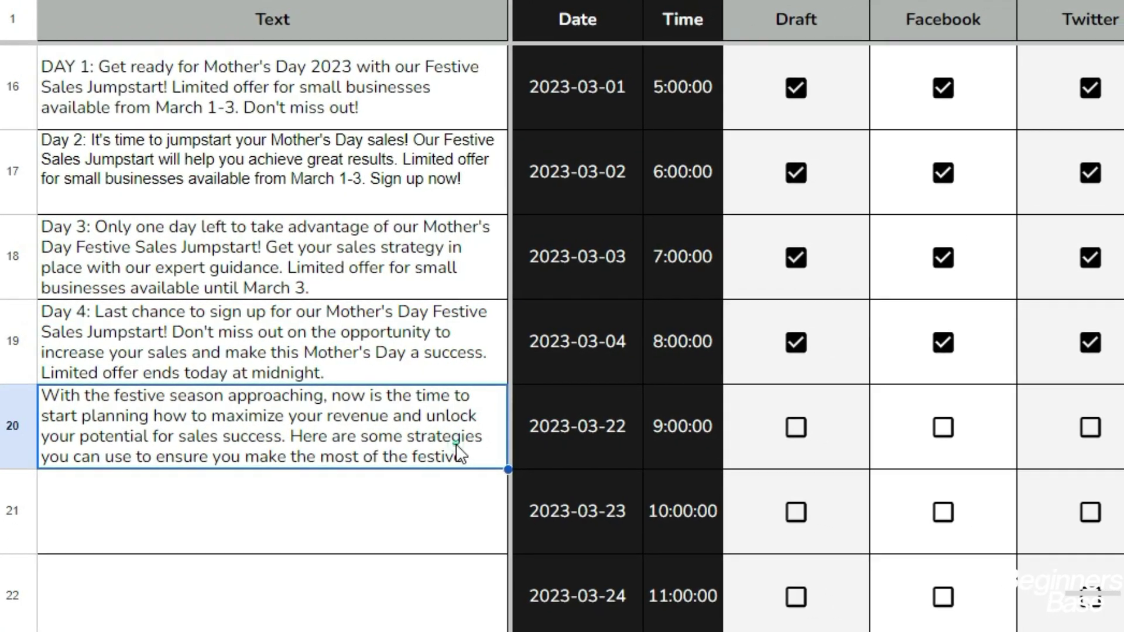
double_click(455, 447)
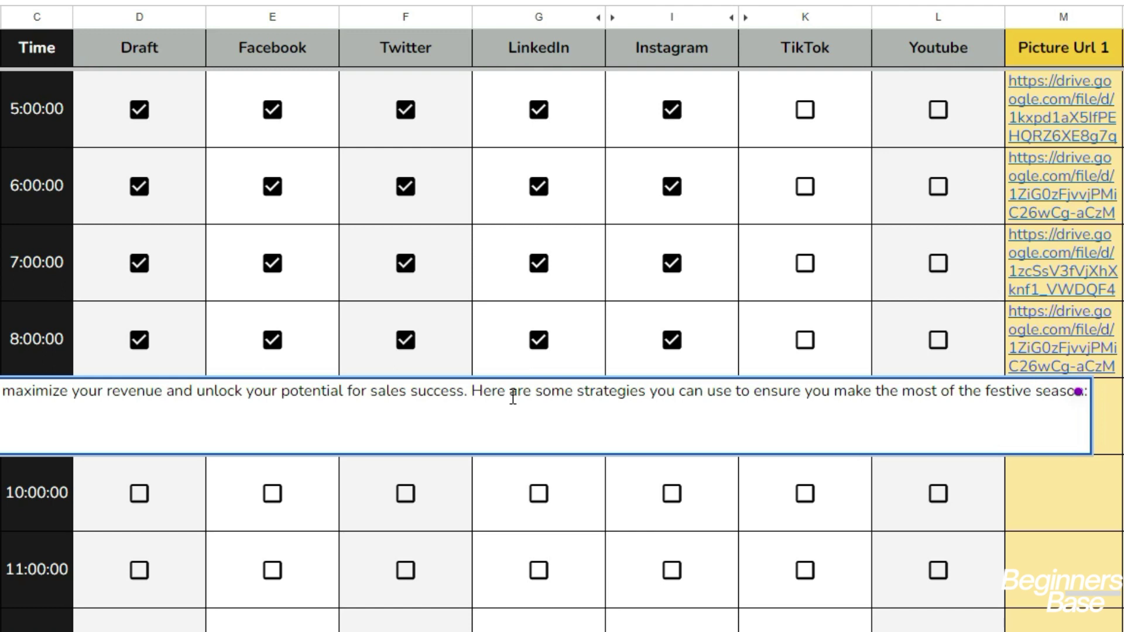
key(BackSpace)
key(BackSpace)
key(BackSpace)
key(BackSpace)
key(BackSpace)
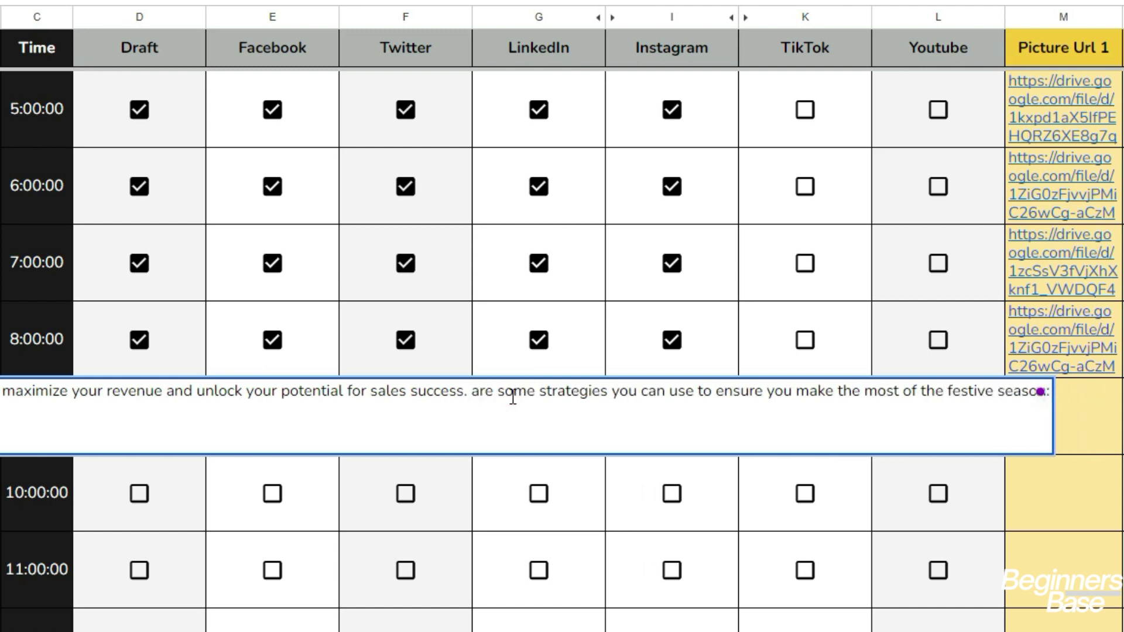
text(Above)
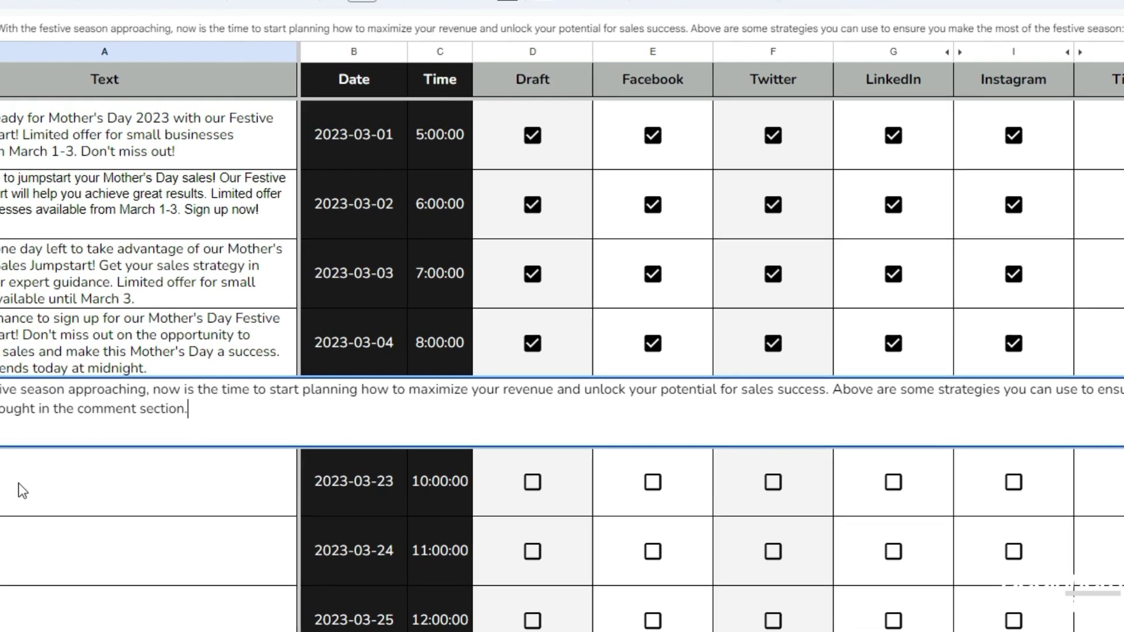
key(Return)
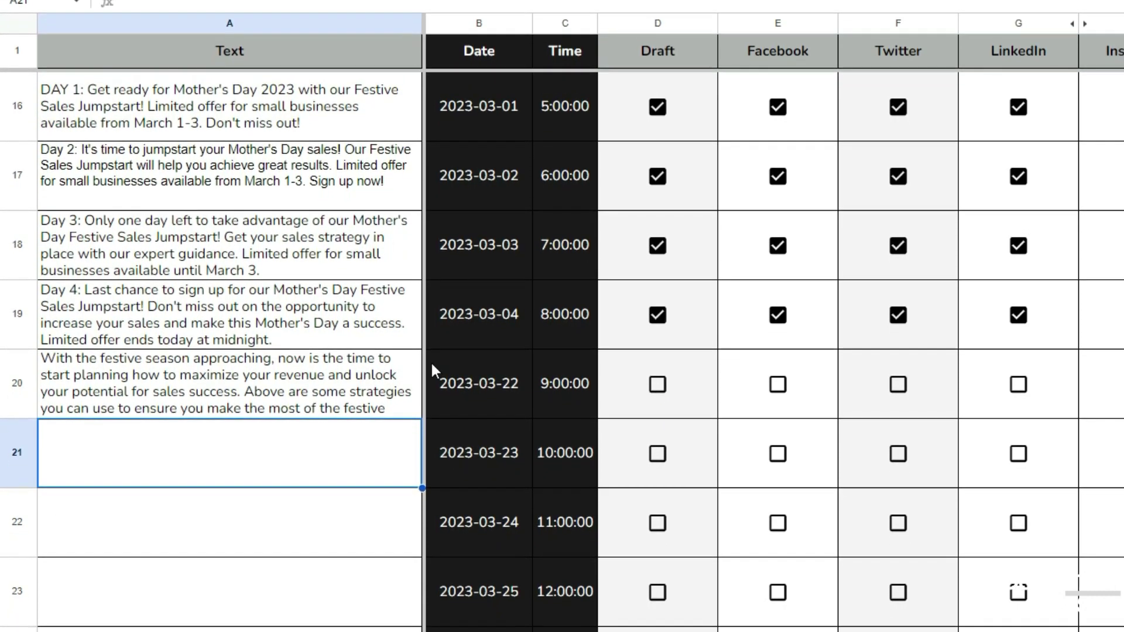
- Insert two blank rows above rows 39 and 40, the last rows of the CONTENT sheet
scroll(208, 183, up, 1)
scroll(208, 182, up, 10)
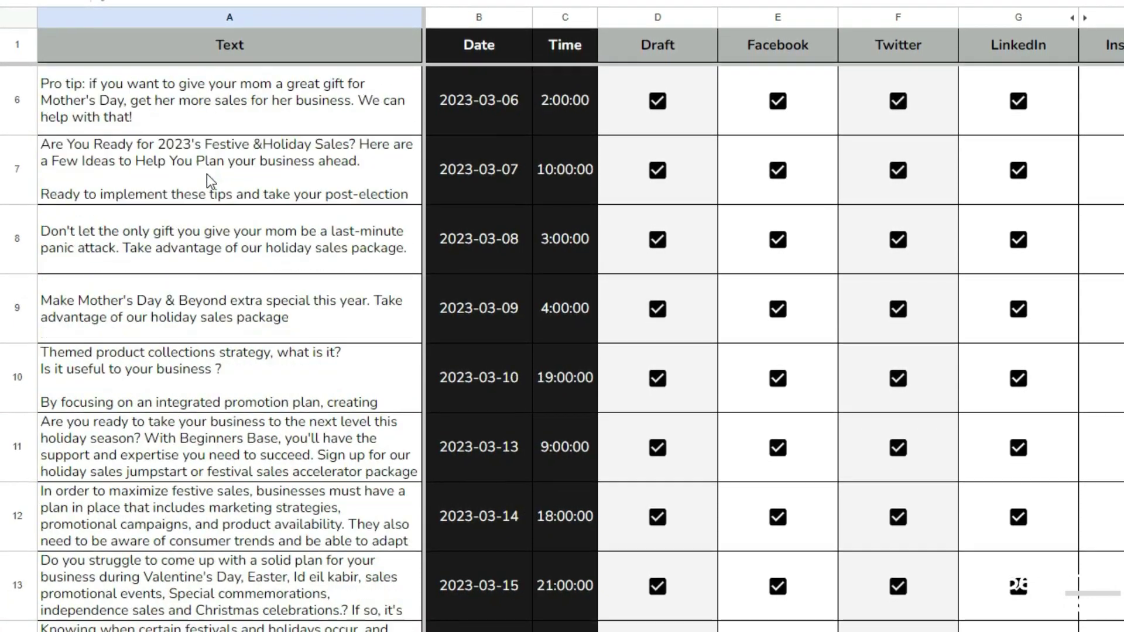
scroll(206, 171, up, 3)
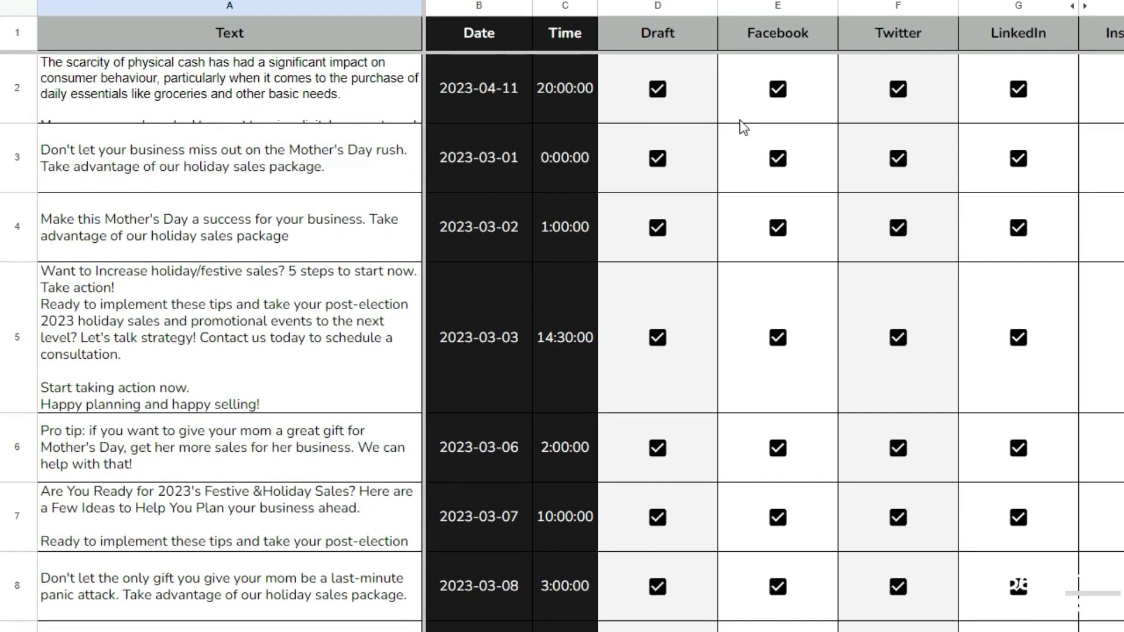
scroll(252, 216, down, 11)
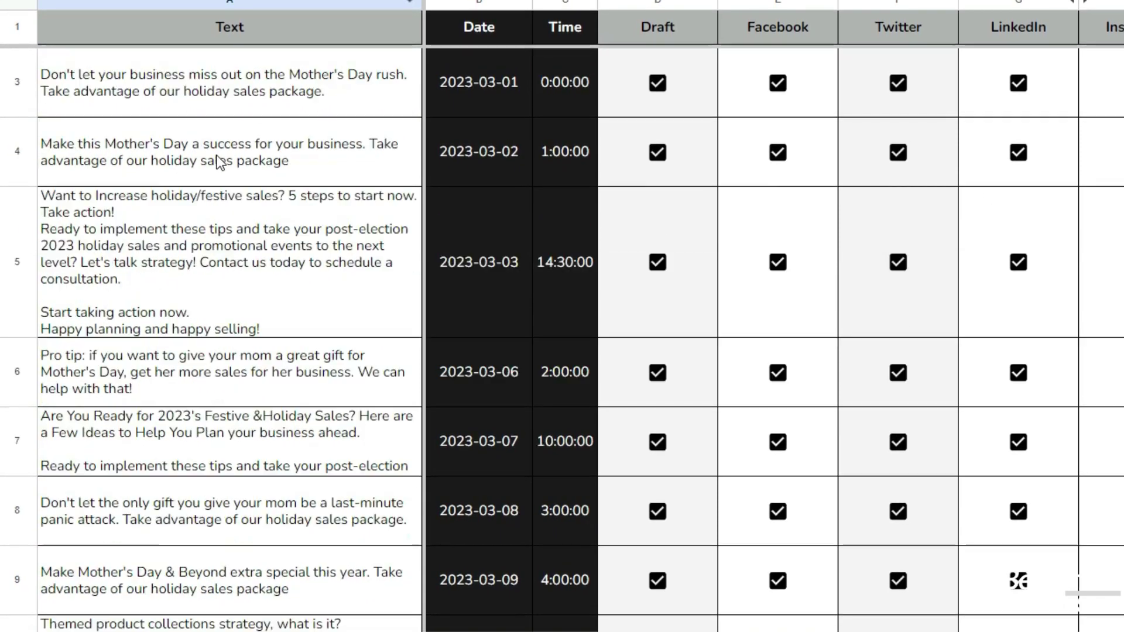
scroll(218, 158, down, 13)
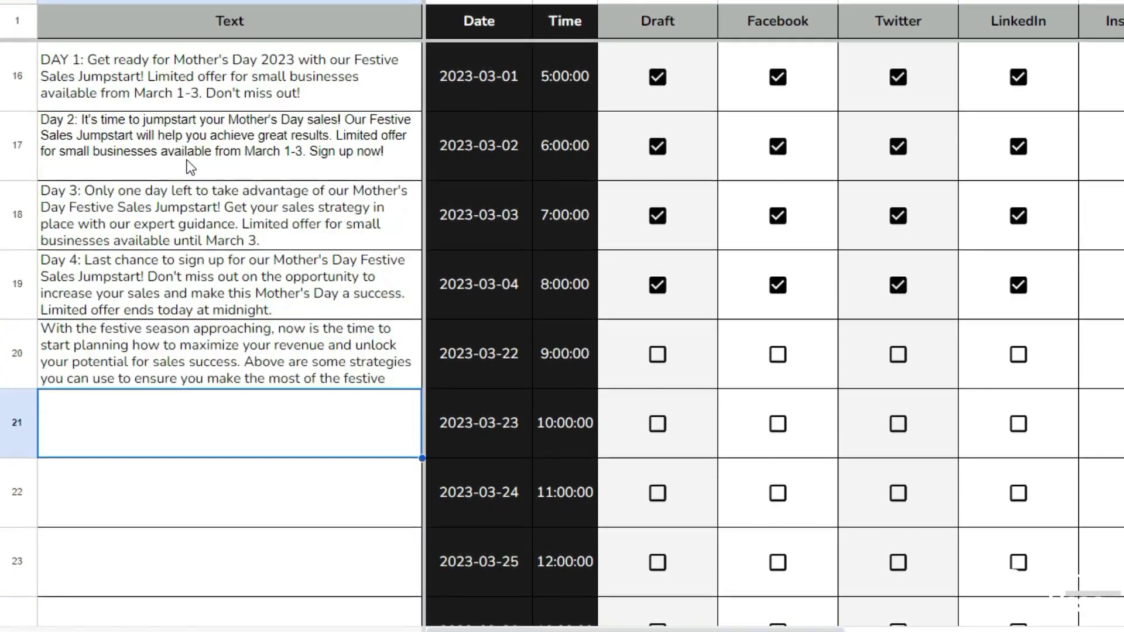
scroll(174, 191, down, 6)
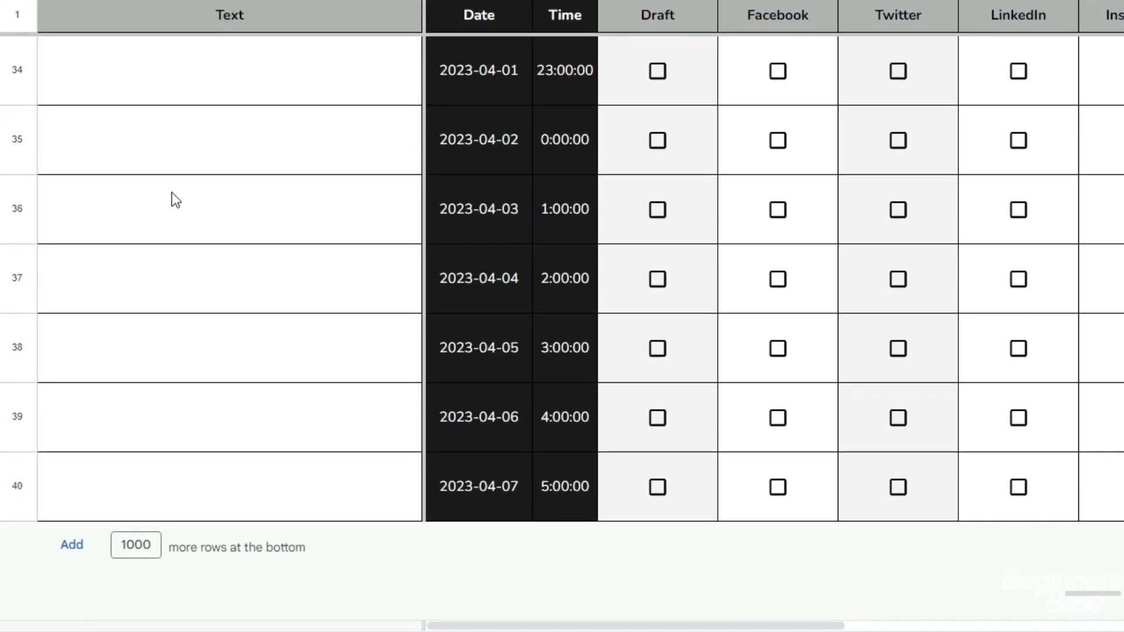
click(12, 407)
shift+click(3, 469)
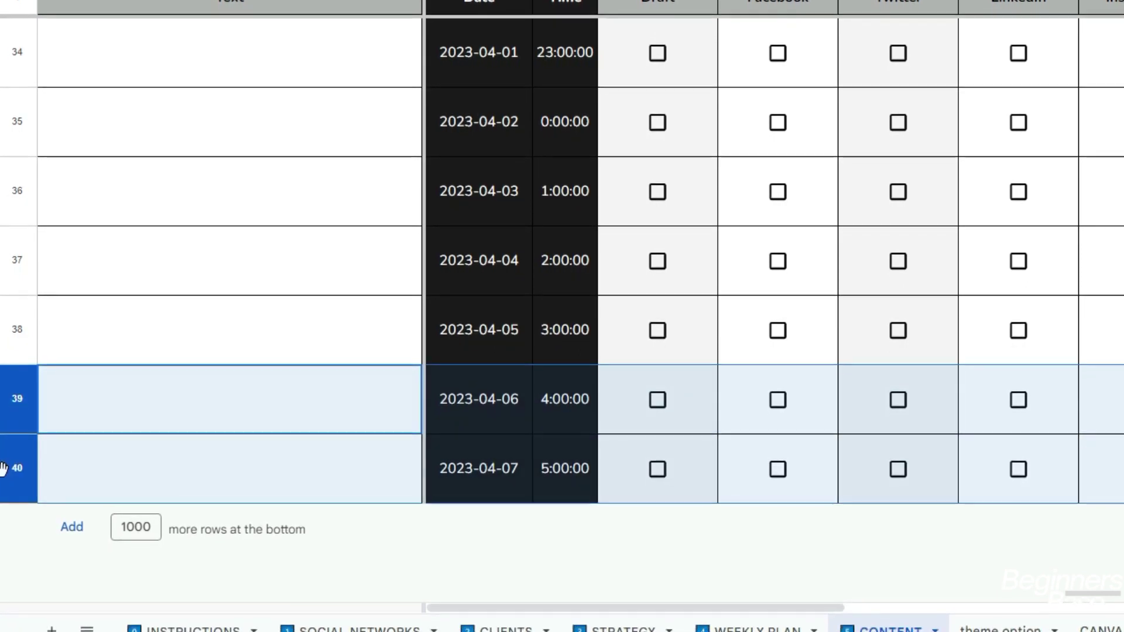
right_click(3, 468)
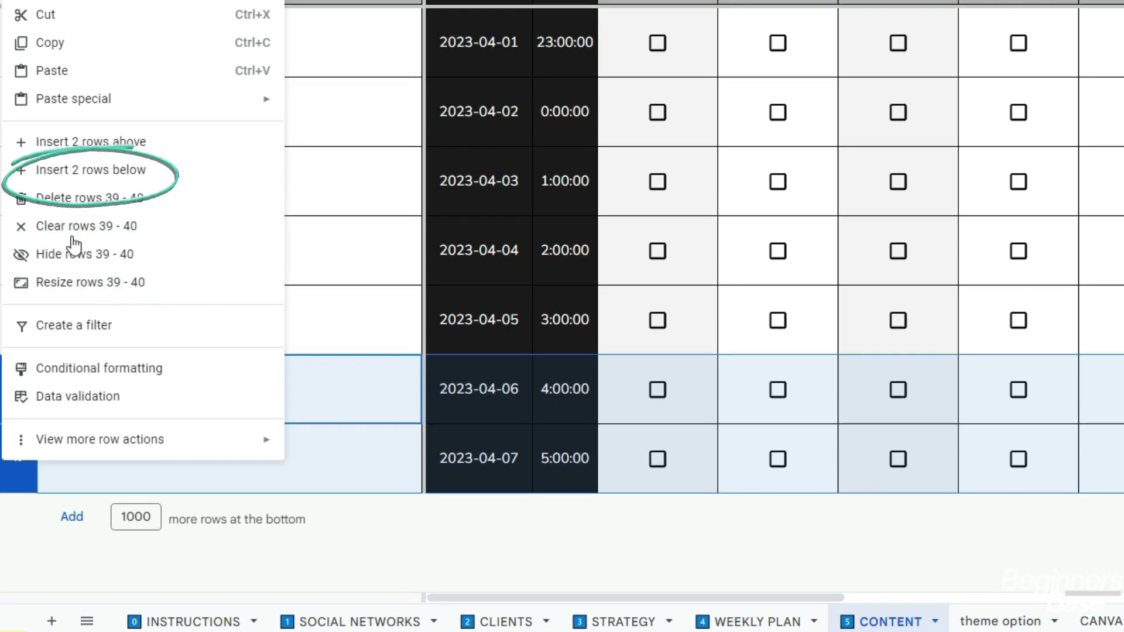
click(91, 142)
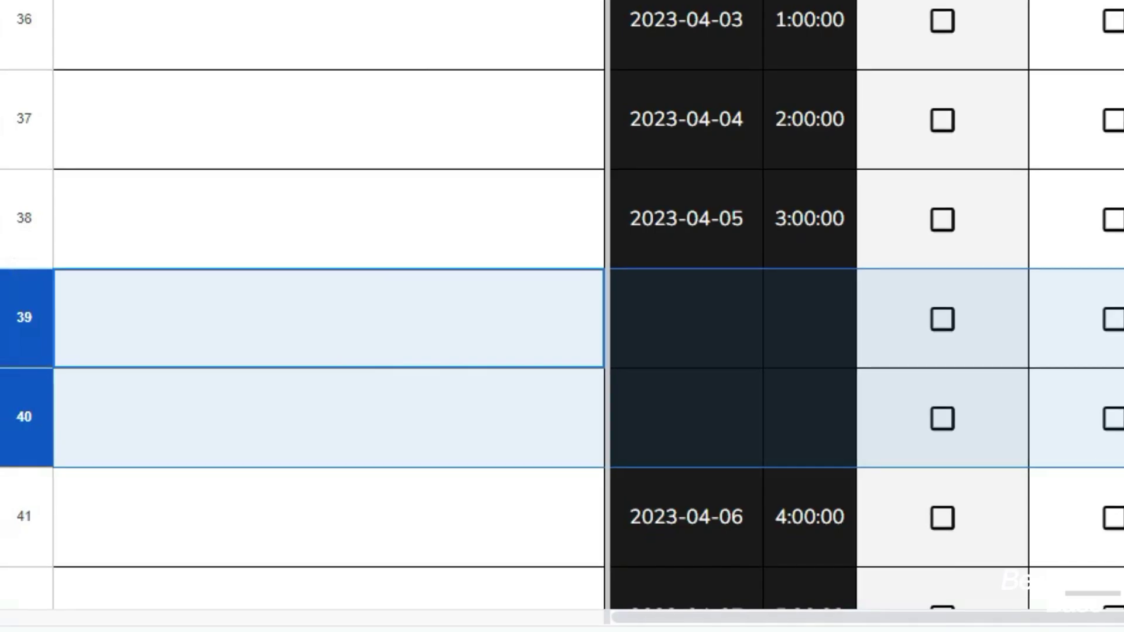
click(234, 319)
scroll(233, 322, down, 1)
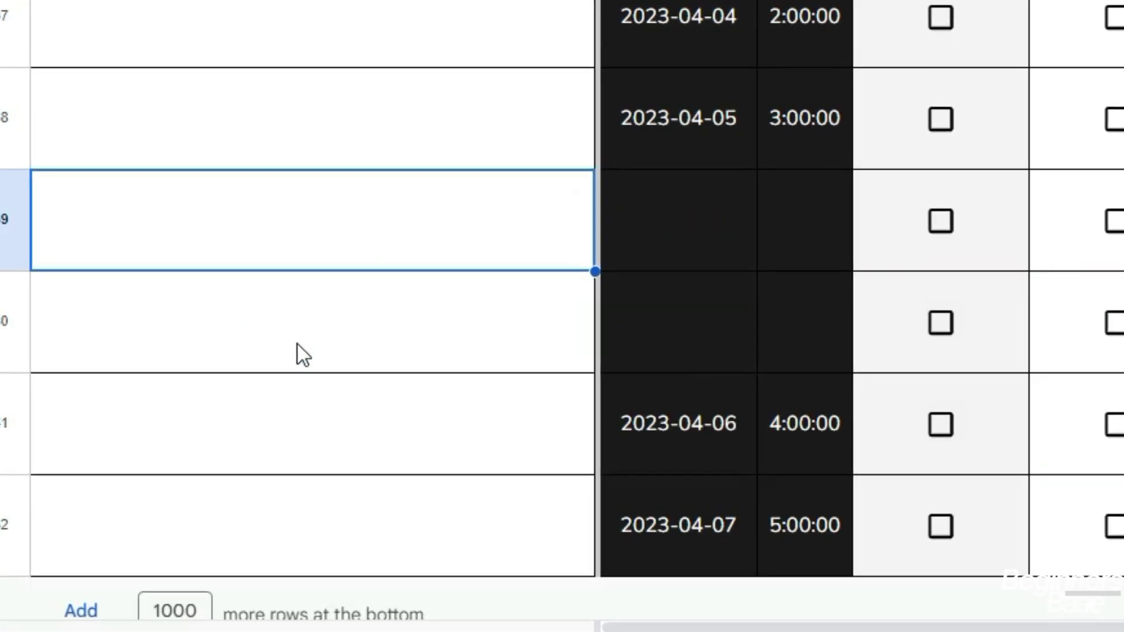
- Fill row 38's date and time down into the two new rows, giving 2023-04-06 at 4:00:00 and 2023-04-07 at 5:00:00
click(665, 143)
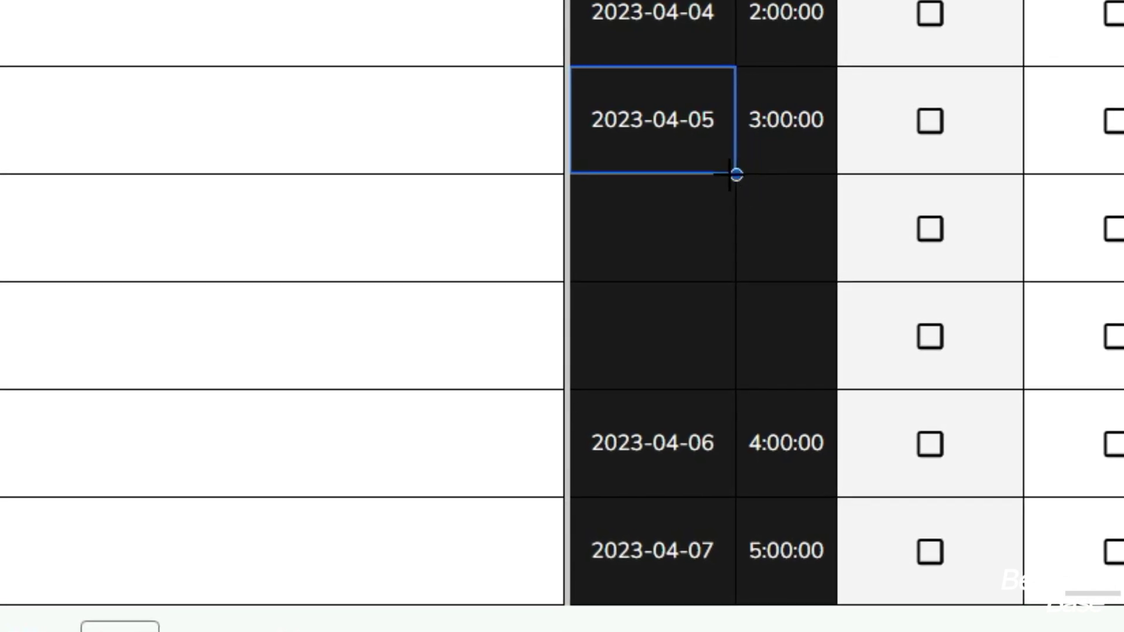
drag(739, 174, 742, 322)
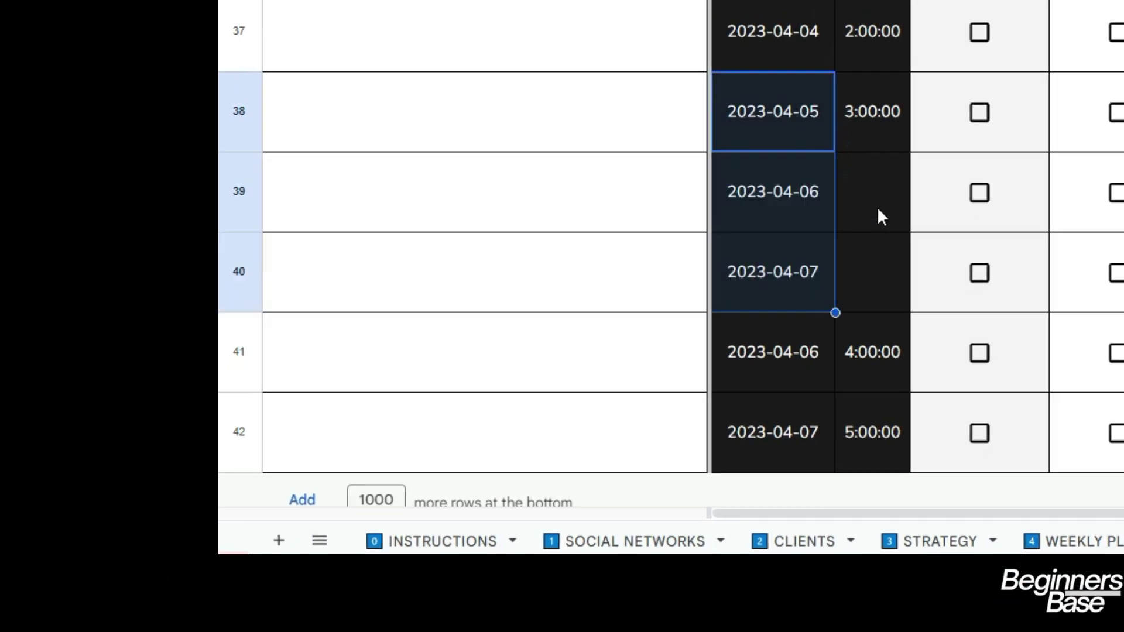
click(879, 100)
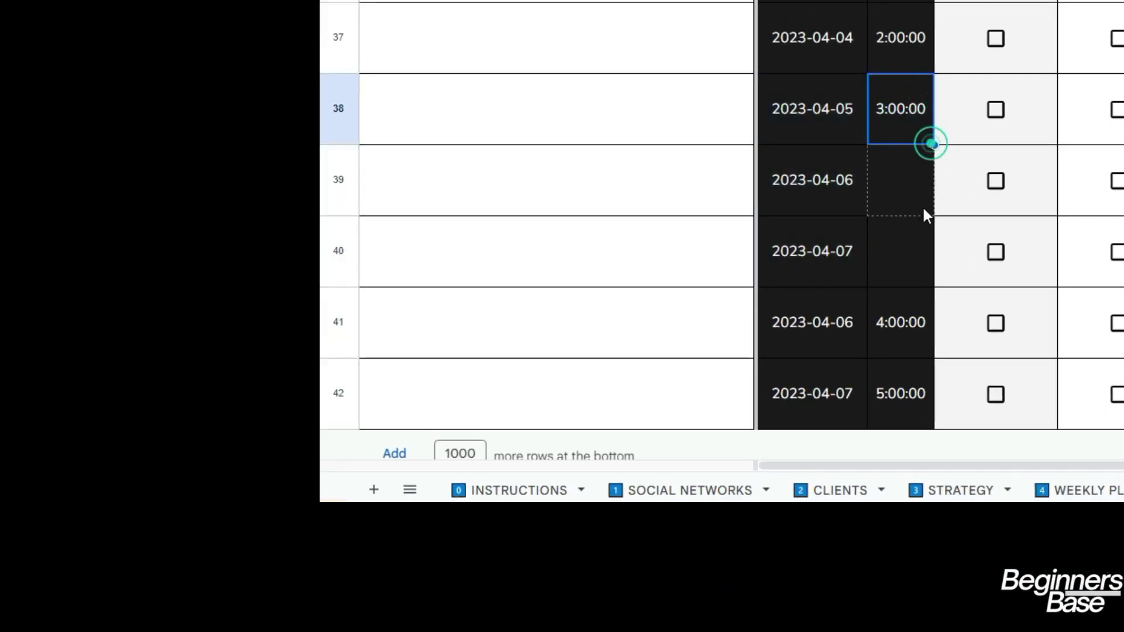
drag(903, 238, 905, 236)
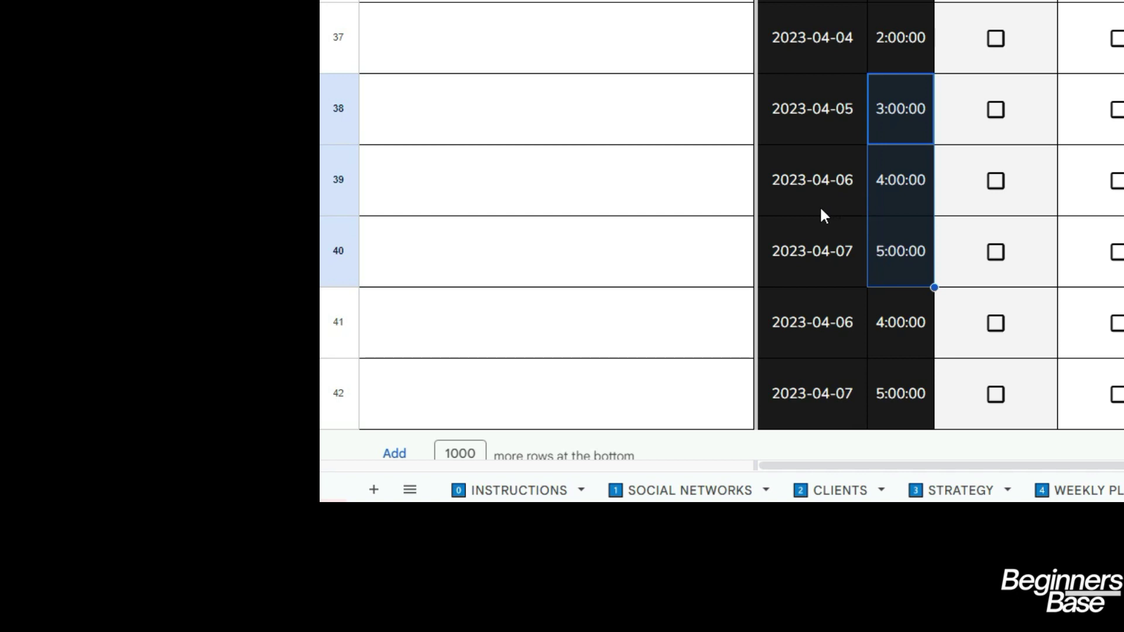
- Tick Draft, Facebook, Twitter, LinkedIn, Instagram, TikTok and Youtube for row 20's post dated 2023-03-22
scroll(820, 205, up, 2)
scroll(608, 218, down, 1)
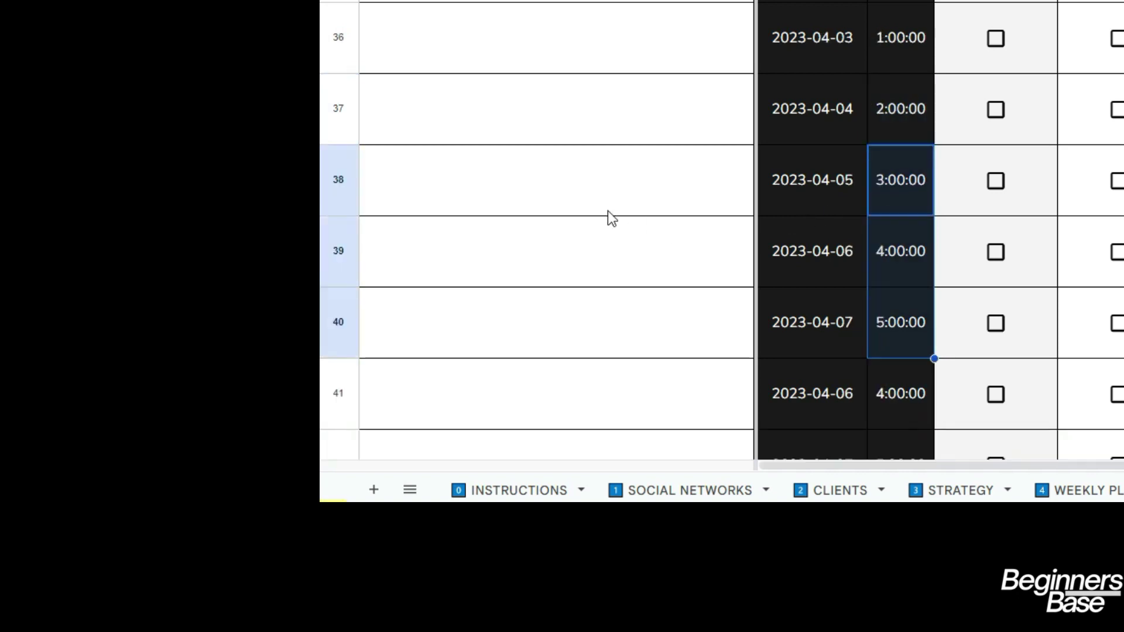
scroll(608, 212, up, 4)
scroll(609, 213, up, 12)
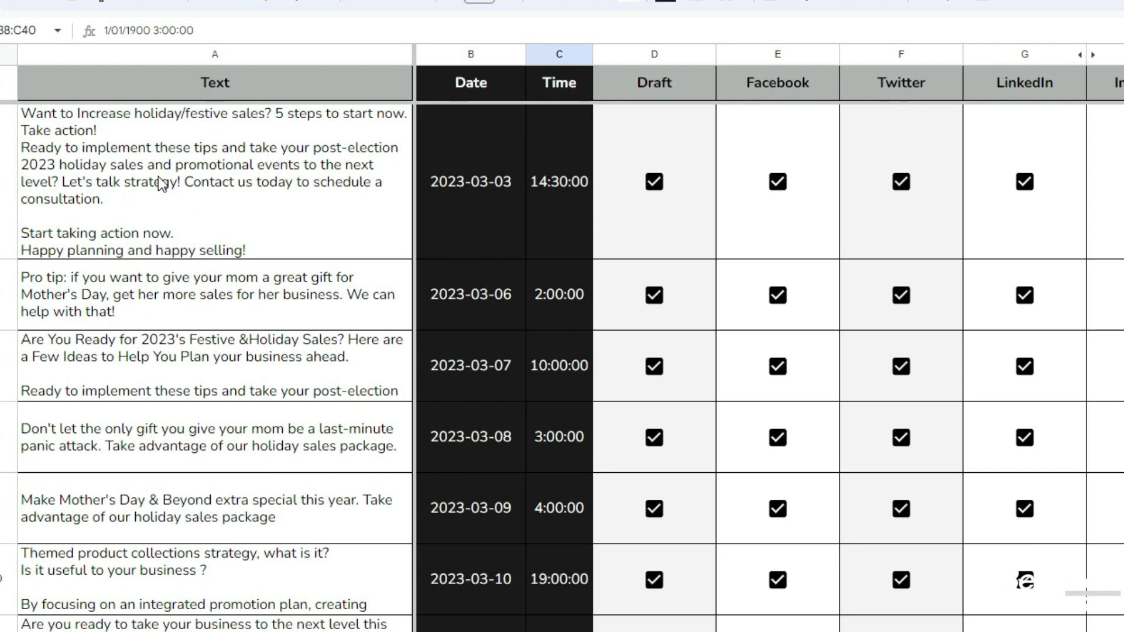
scroll(299, 322, up, 3)
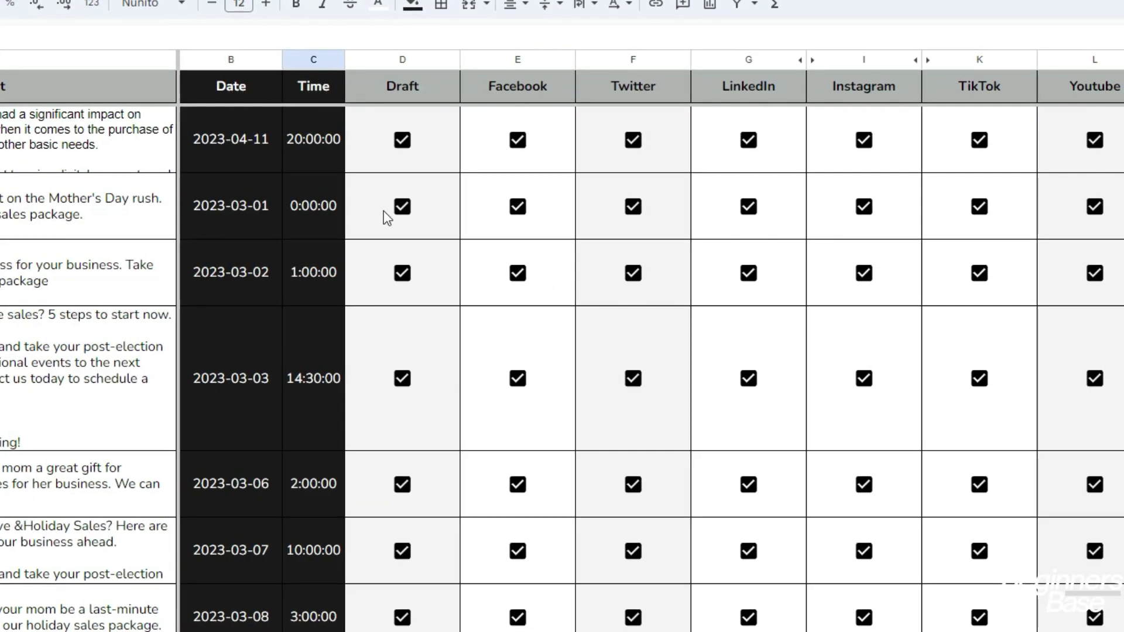
scroll(102, 352, down, 15)
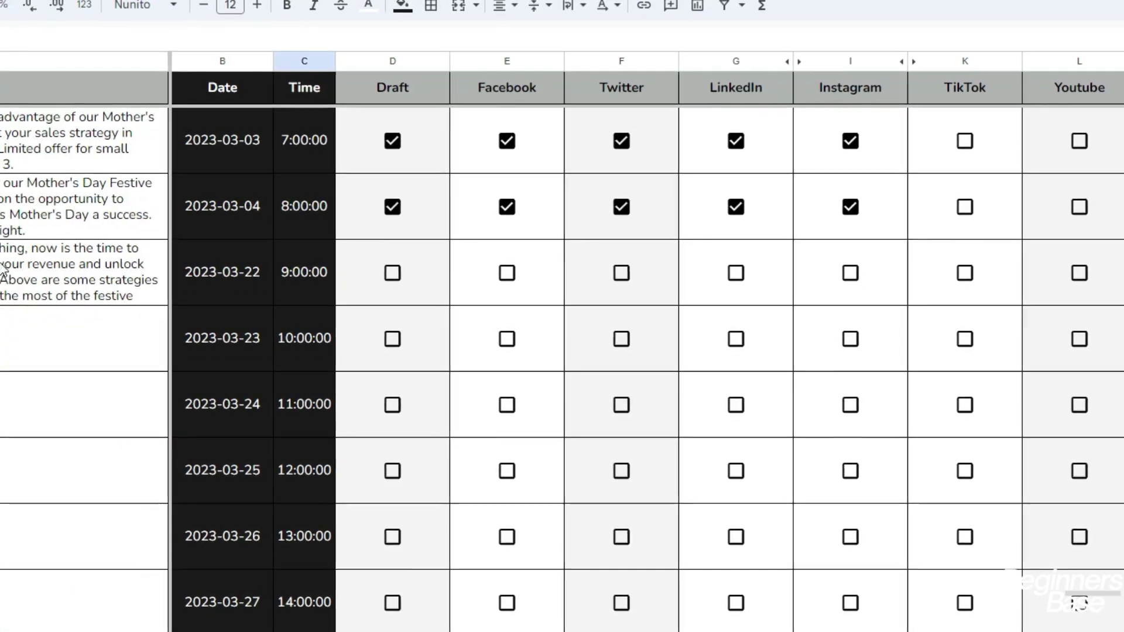
click(386, 280)
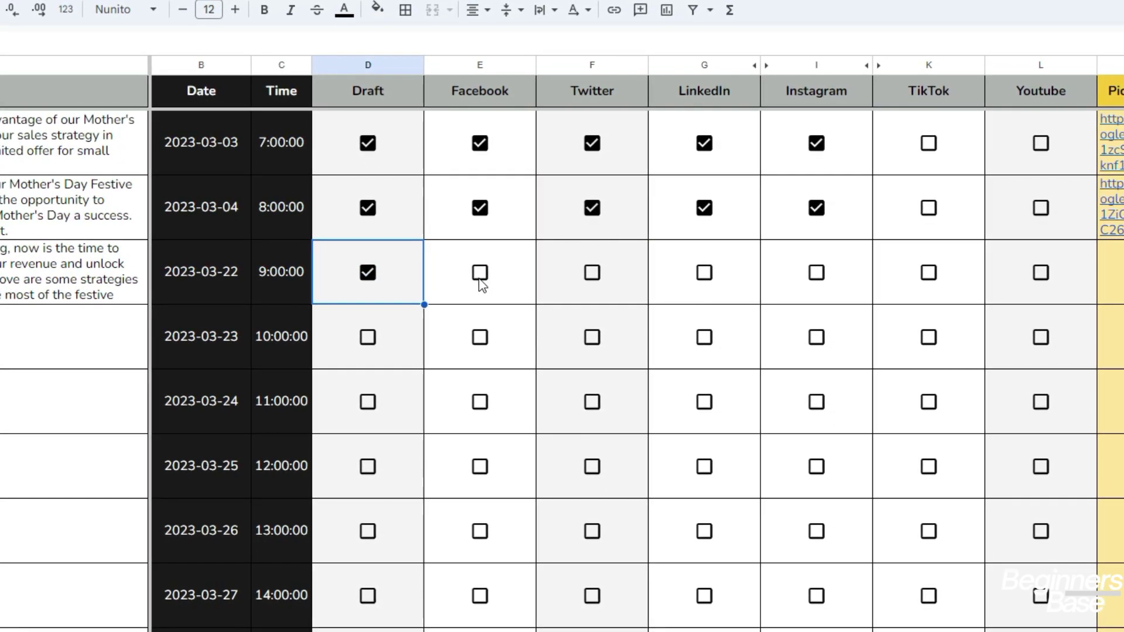
click(481, 280)
click(585, 279)
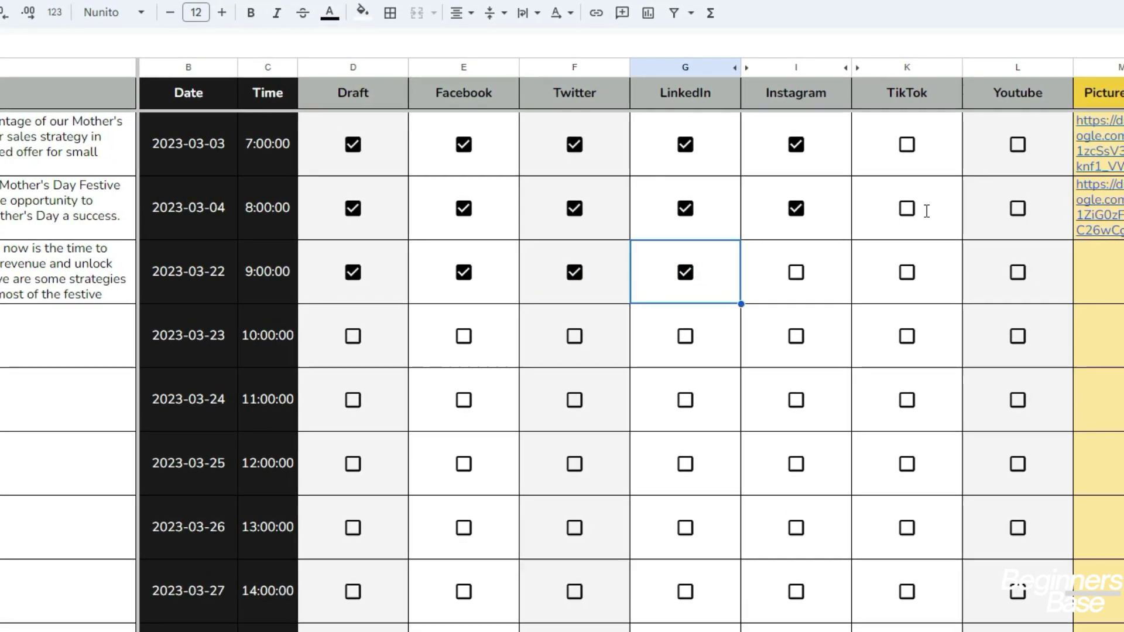
click(797, 272)
click(907, 272)
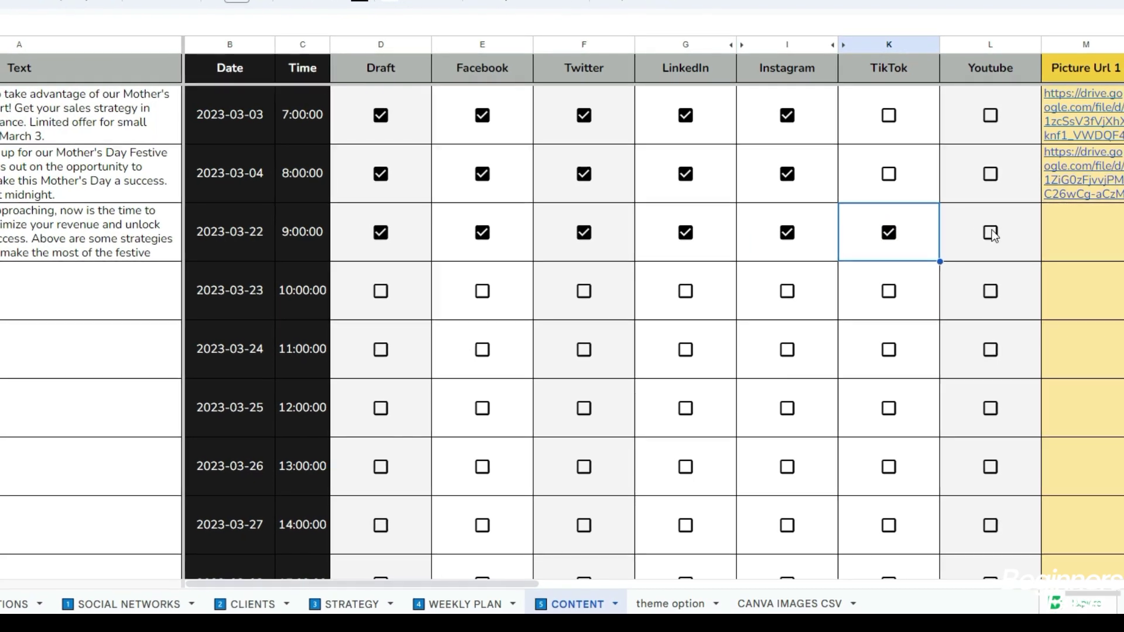
click(990, 233)
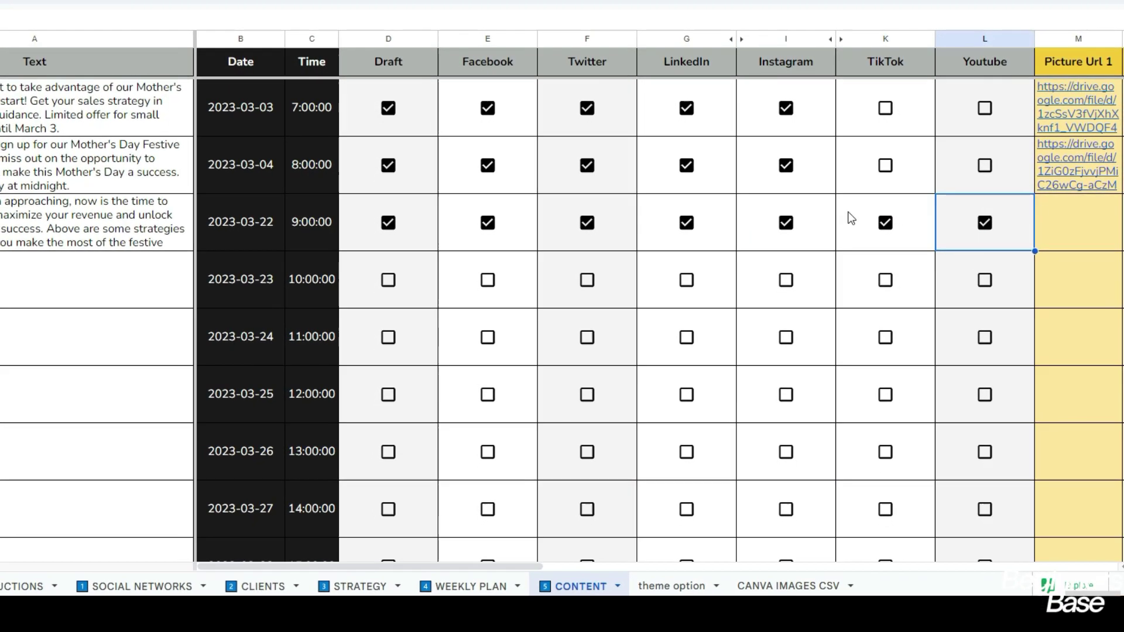
scroll(719, 133, up, 4)
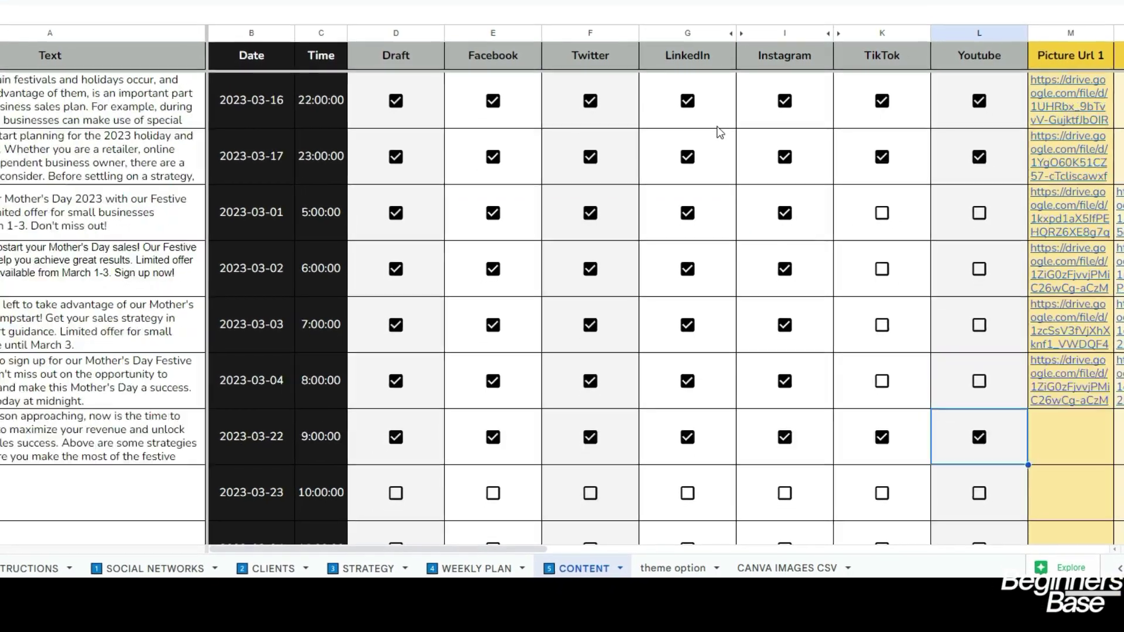
scroll(719, 132, up, 5)
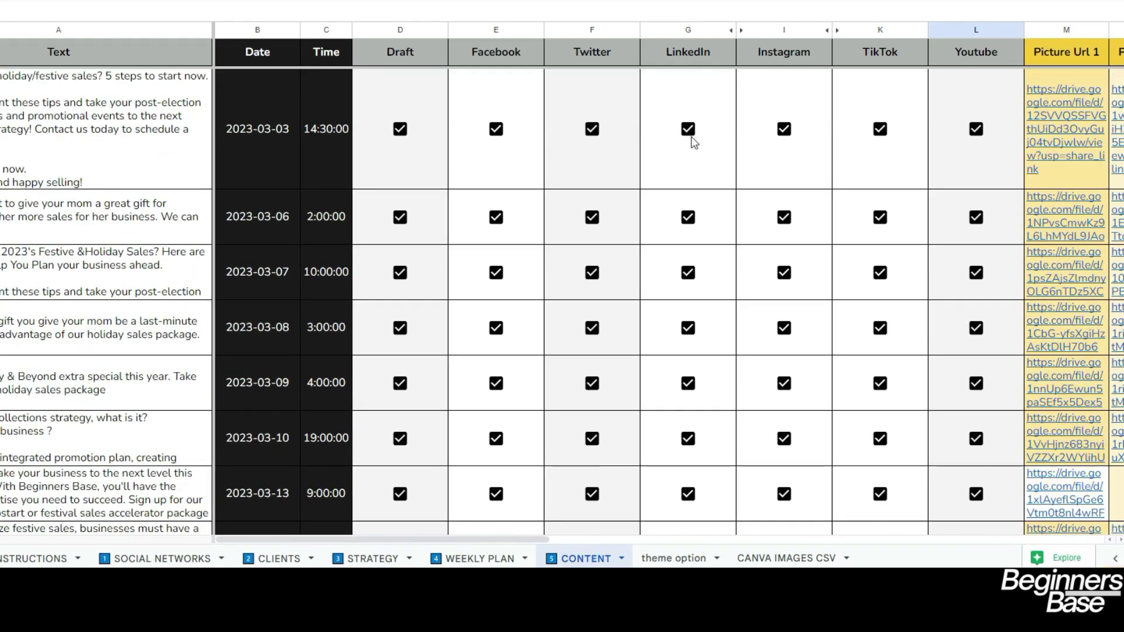
scroll(931, 381, down, 10)
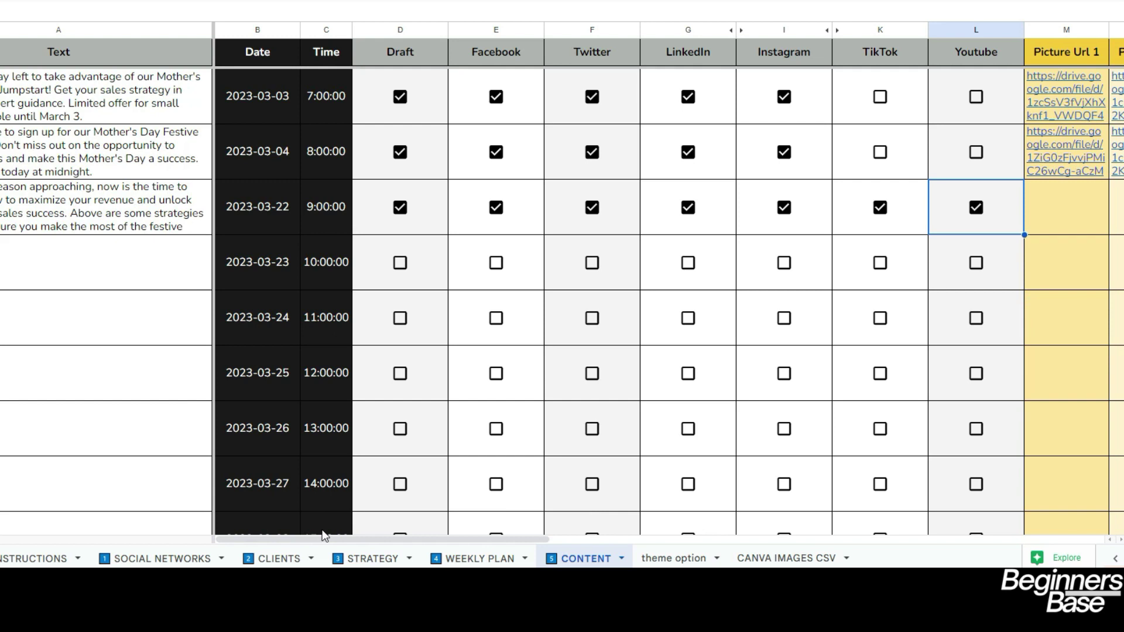
click(377, 543)
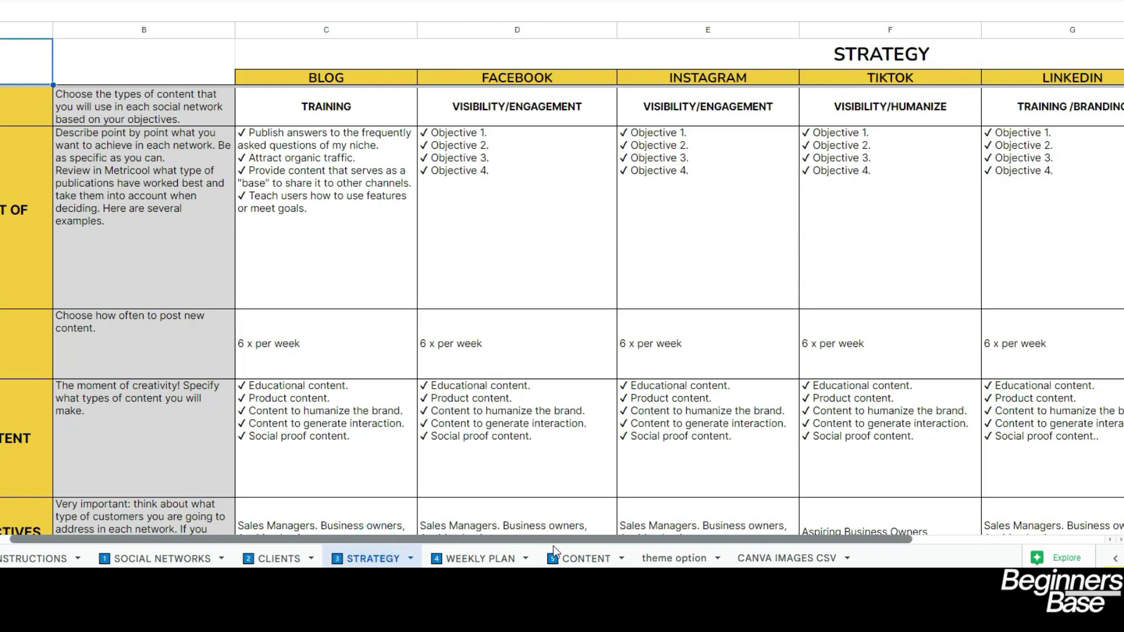
scroll(553, 550, right, 3)
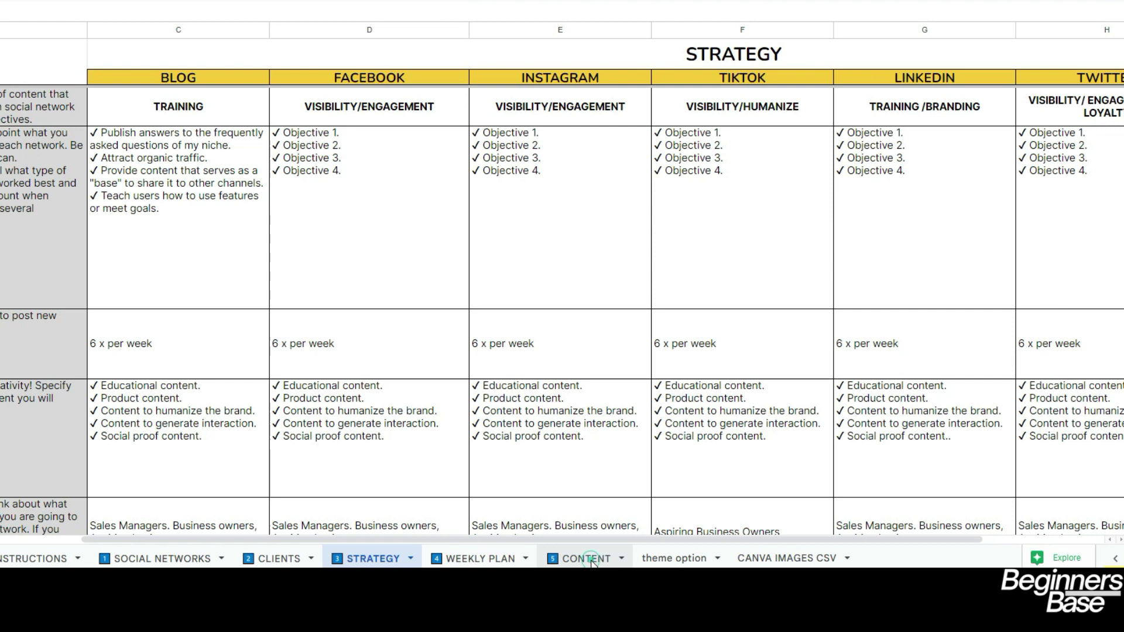
click(587, 559)
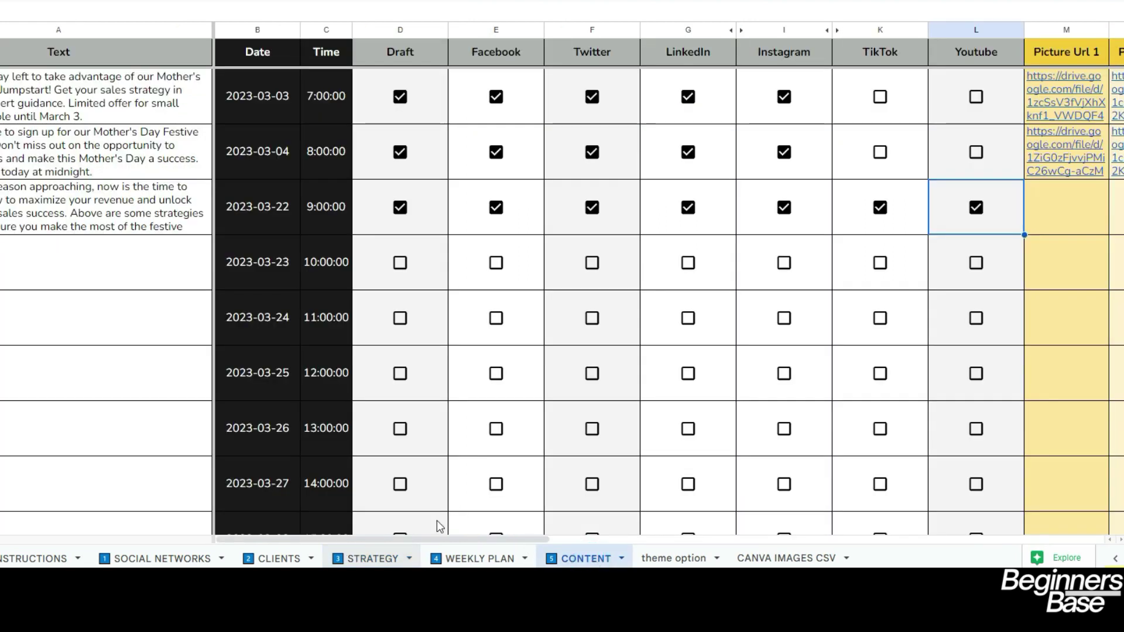
- Review the Picture Url columns of the CONTENT sheet from the first post down to row 20
drag(441, 539, 442, 542)
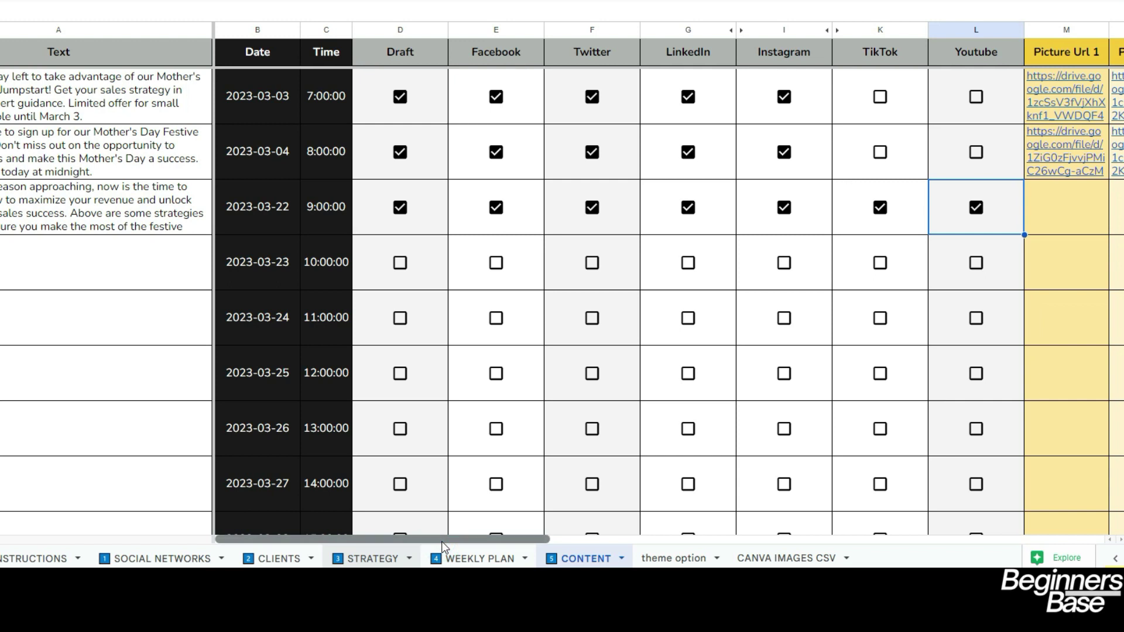
drag(493, 539, 719, 555)
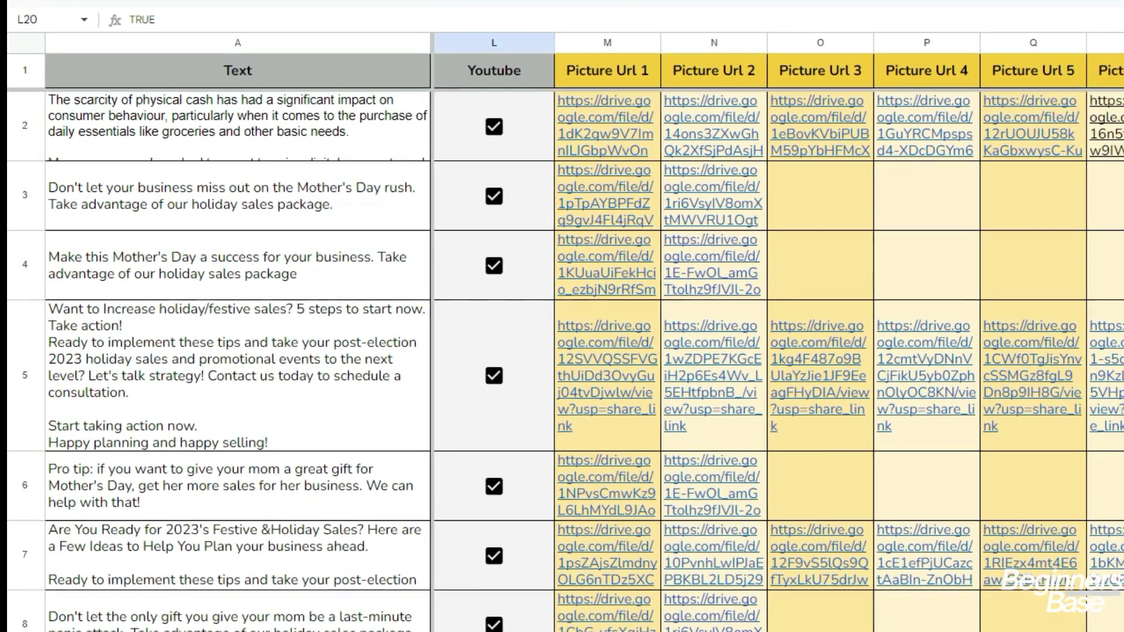
scroll(778, 352, left, 1)
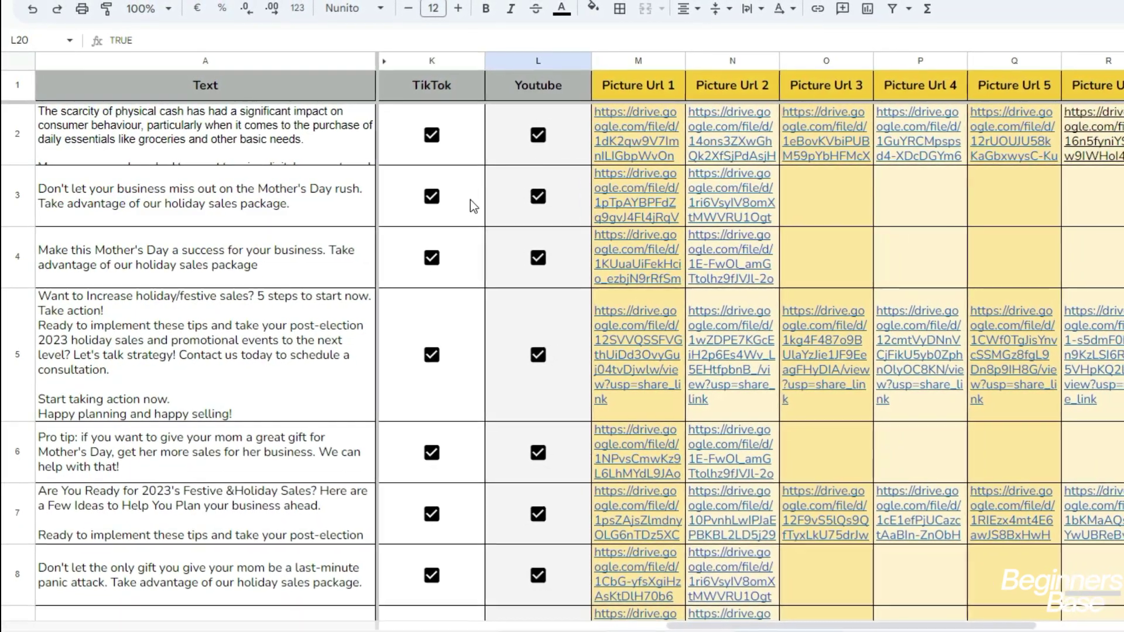
scroll(530, 206, down, 3)
scroll(599, 262, up, 2)
scroll(599, 265, down, 4)
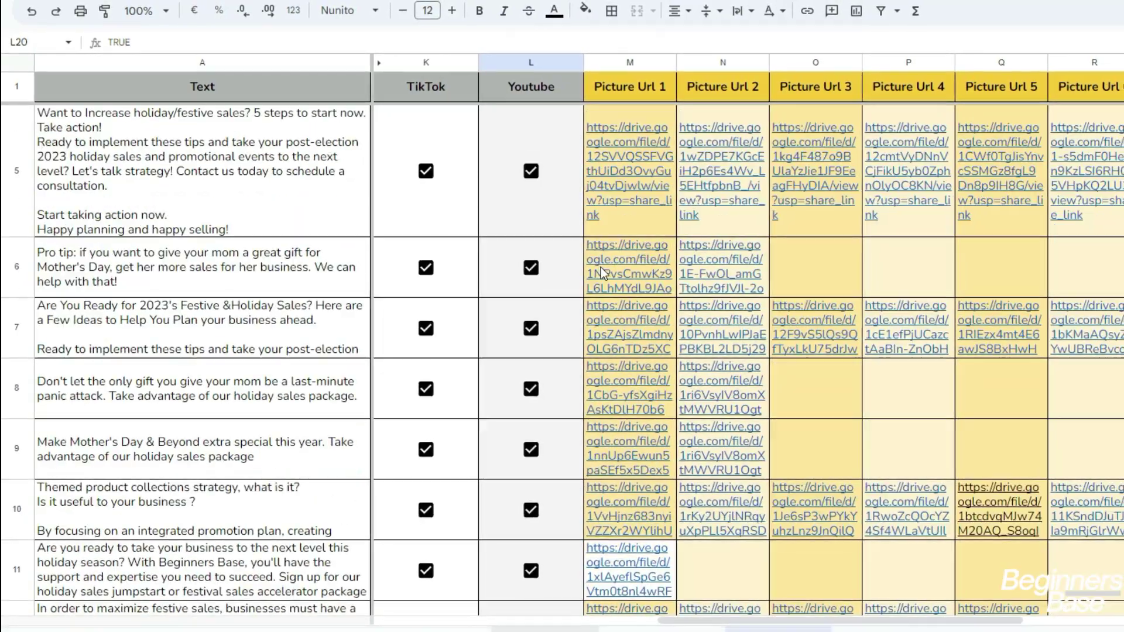
scroll(600, 270, down, 3)
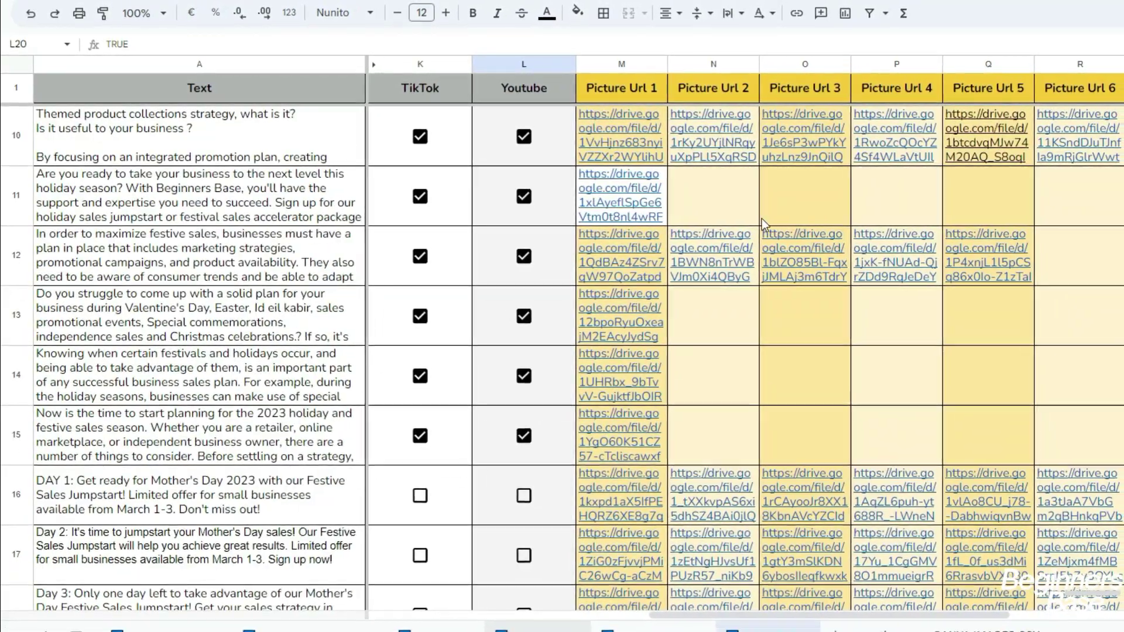
scroll(761, 219, down, 3)
scroll(755, 228, up, 1)
scroll(747, 222, down, 4)
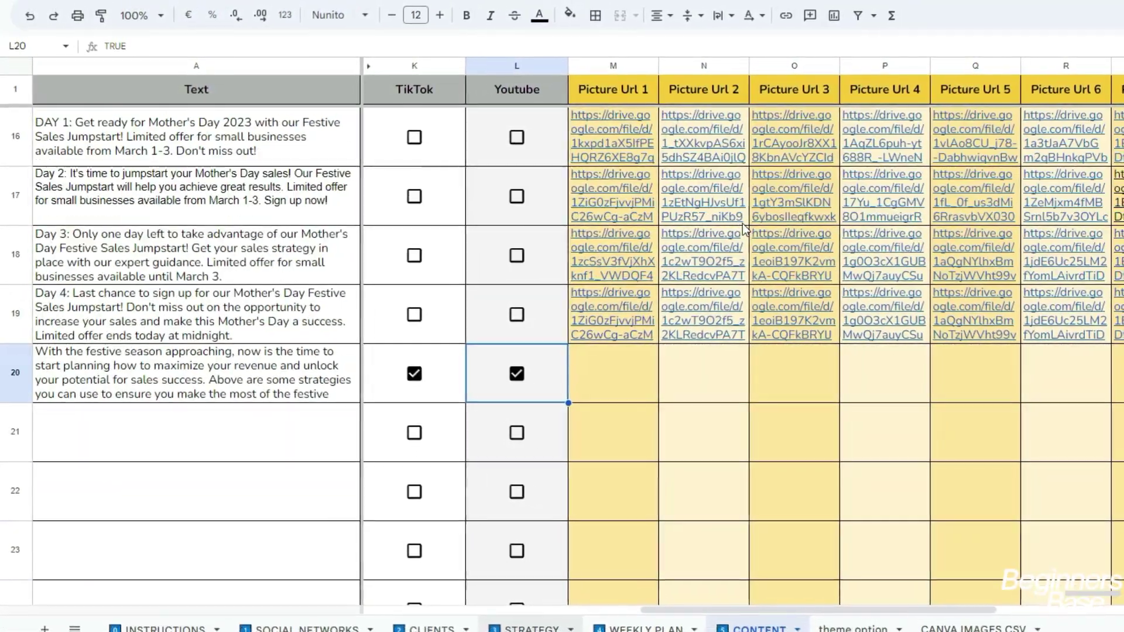
- Preview the Google Drive images linked in row 19's Picture Url cells for the Day 4 Mother's Day post
mouse_move(735, 210)
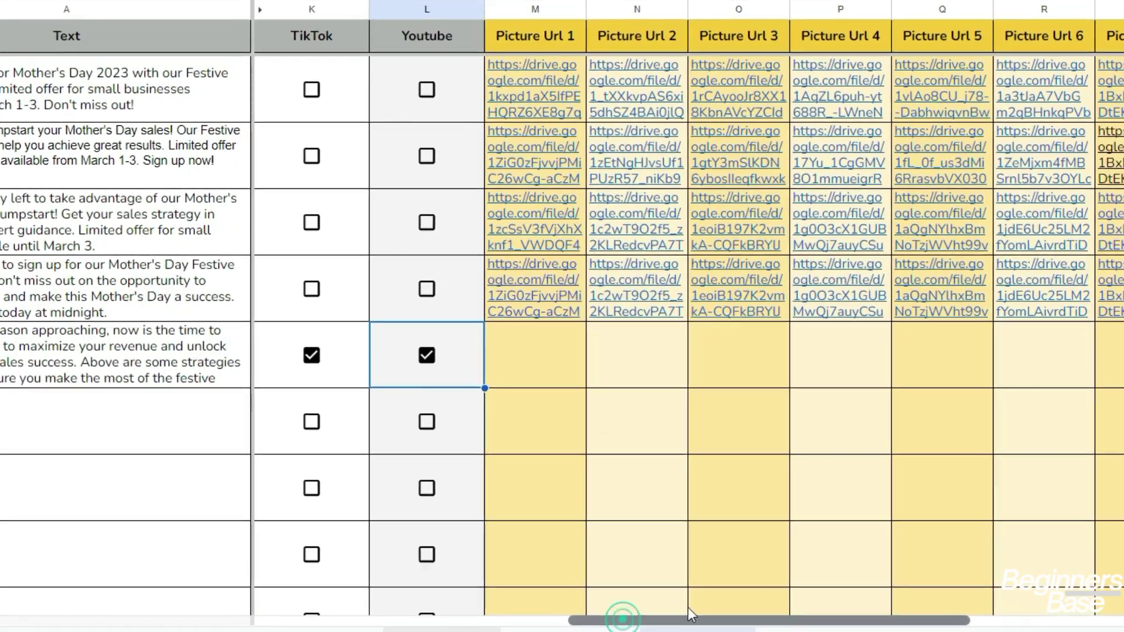
drag(687, 614, 550, 620)
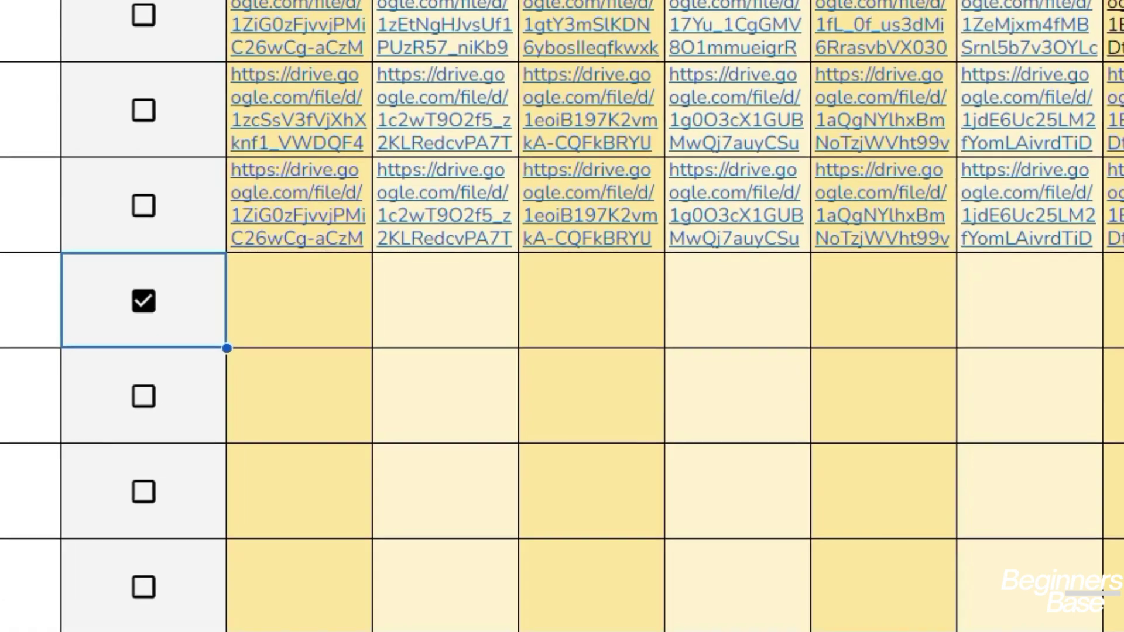
mouse_move(637, 116)
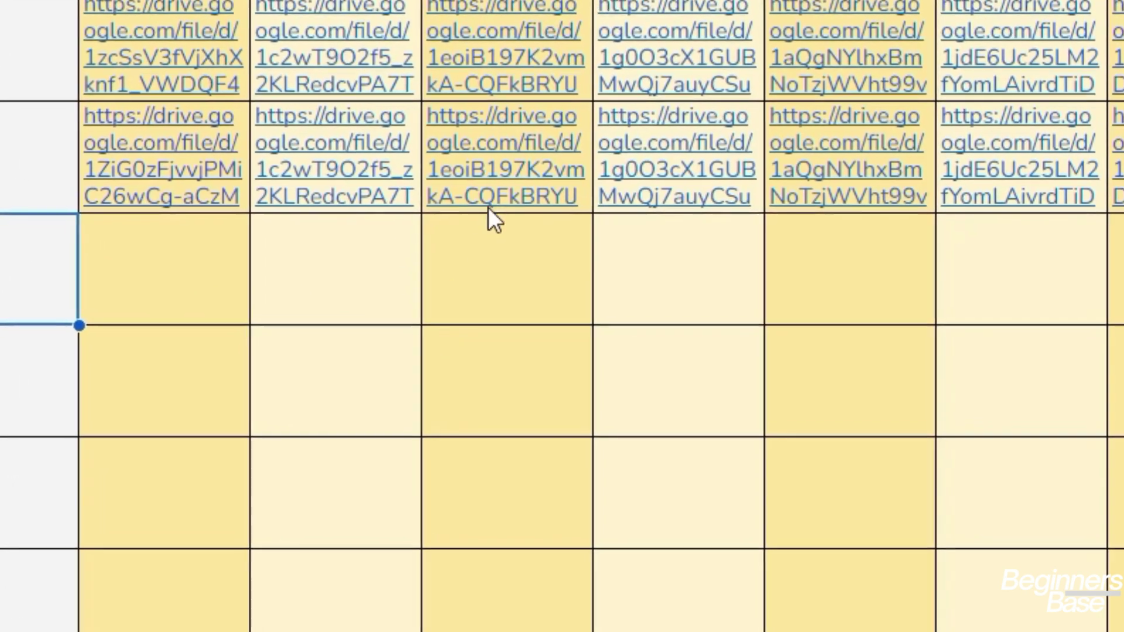
mouse_move(444, 114)
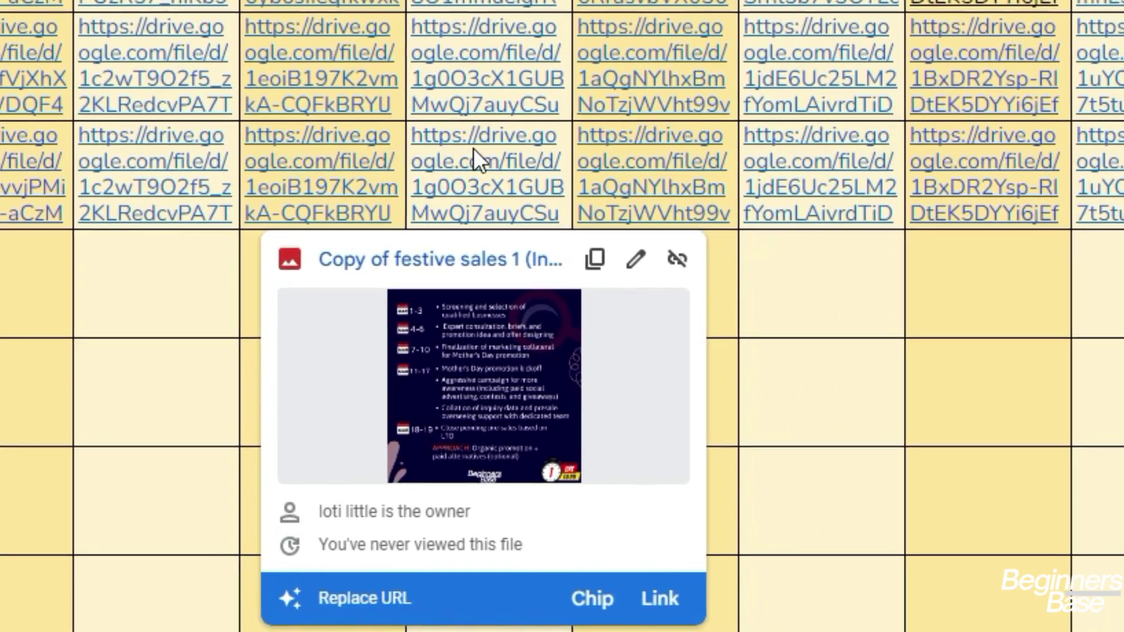
mouse_move(518, 139)
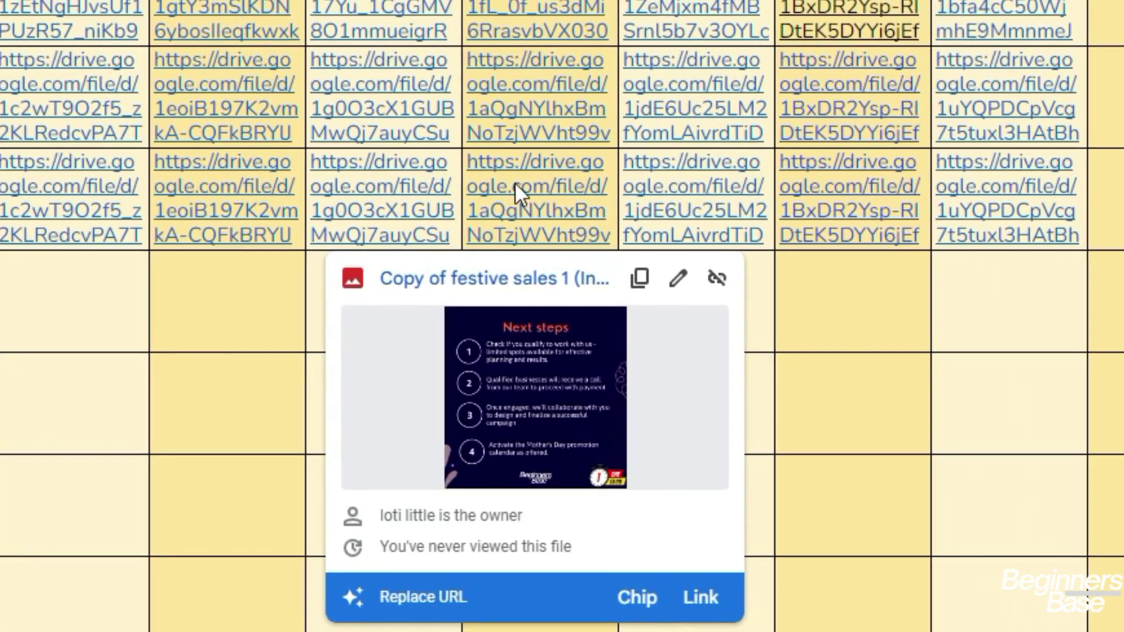
mouse_move(555, 181)
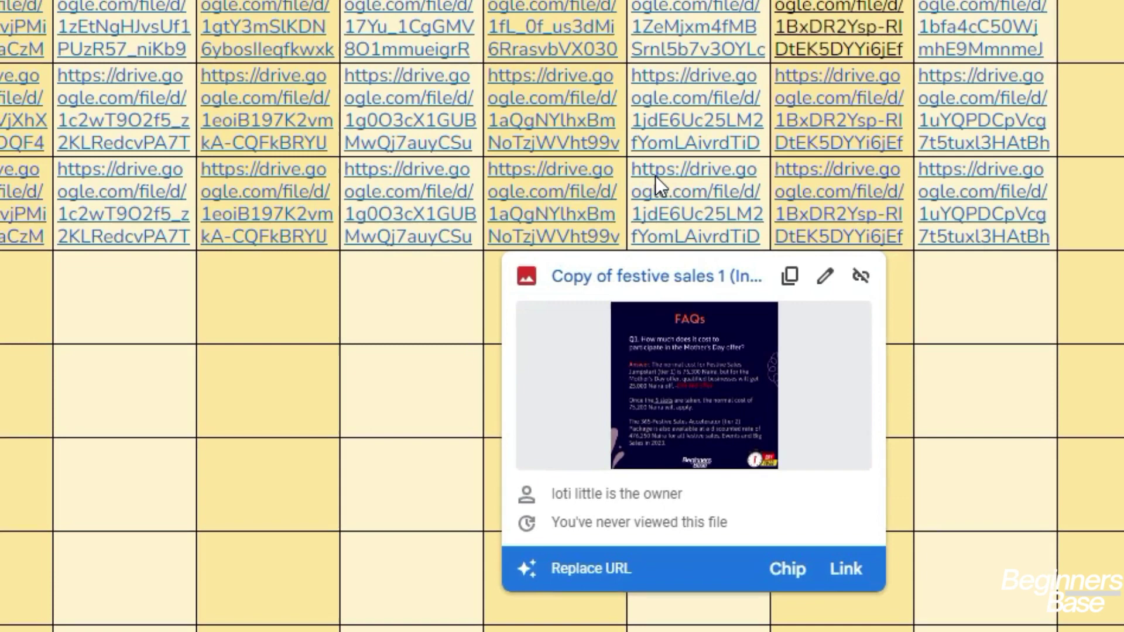
mouse_move(619, 176)
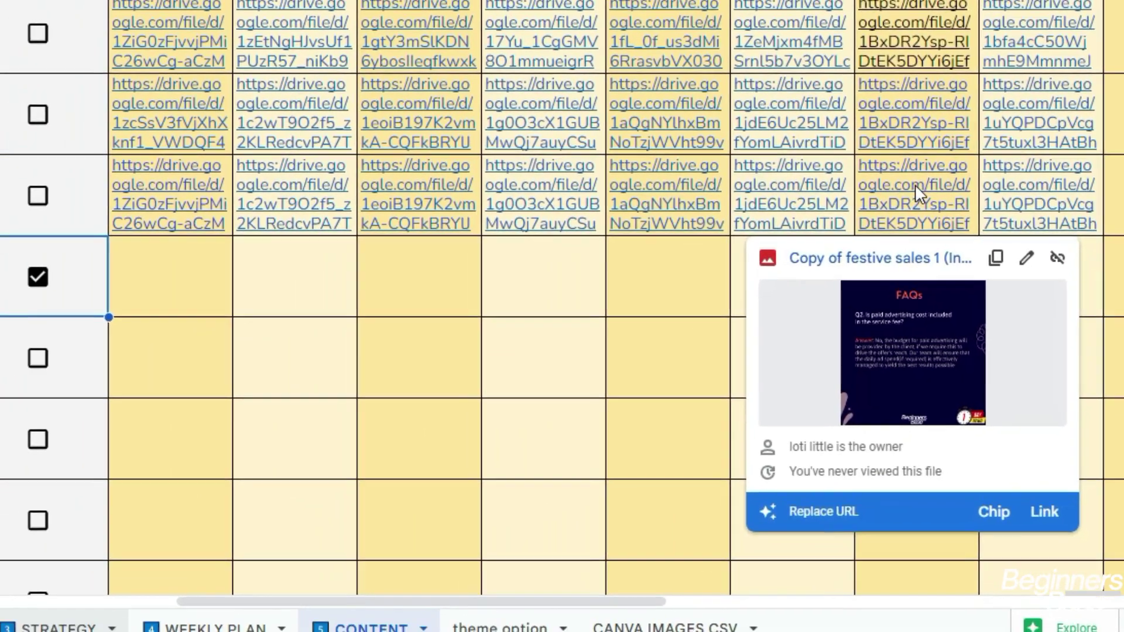
mouse_move(916, 184)
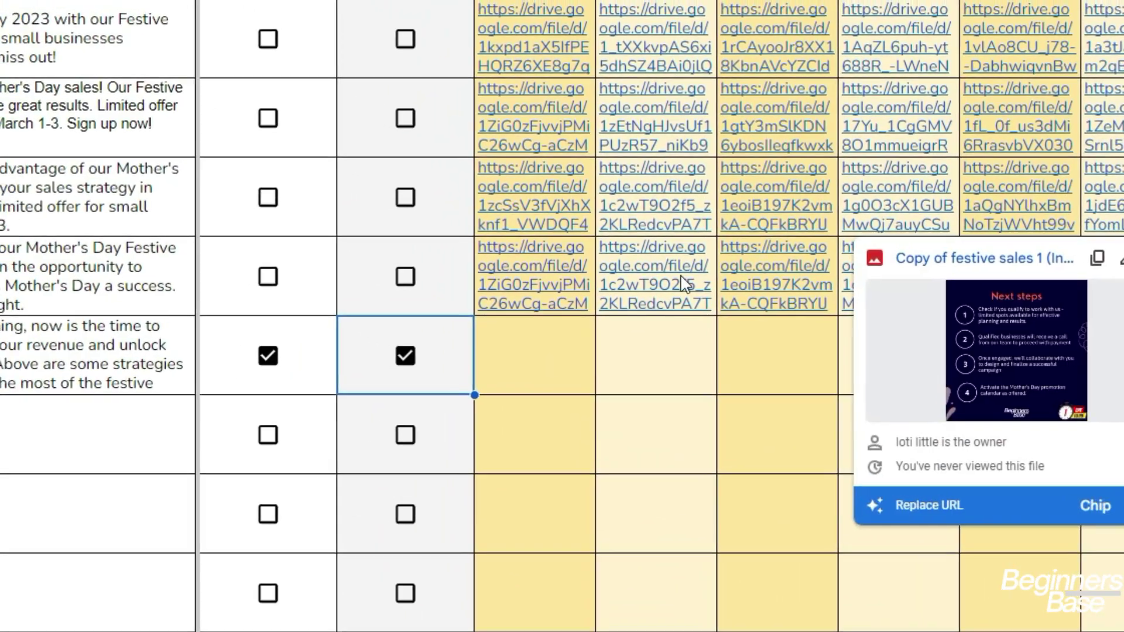
mouse_move(518, 260)
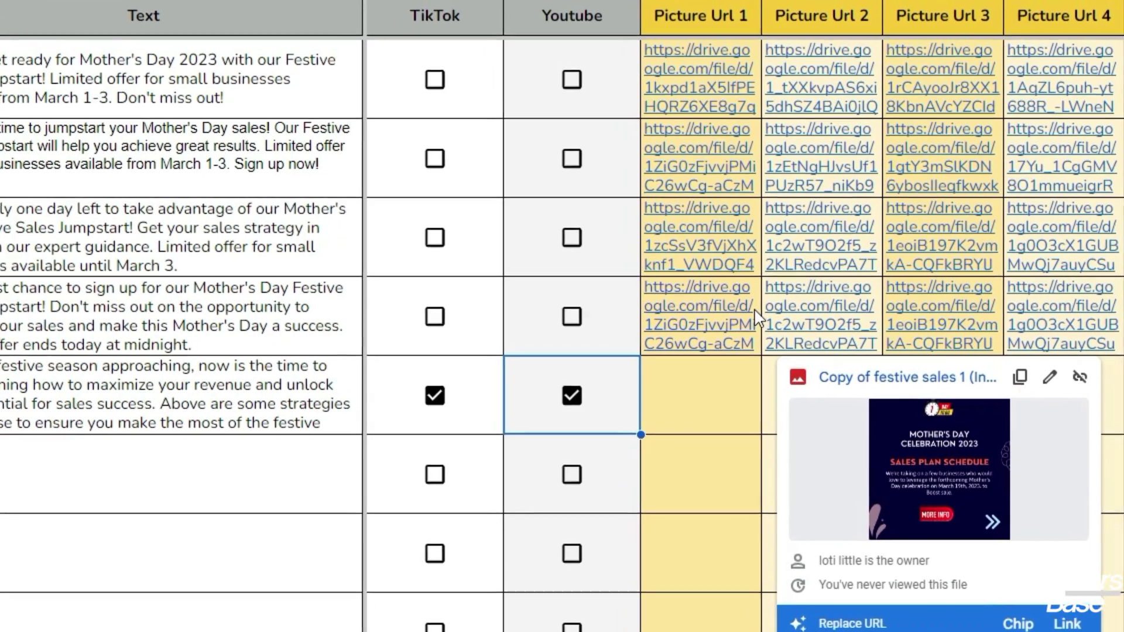
mouse_move(755, 311)
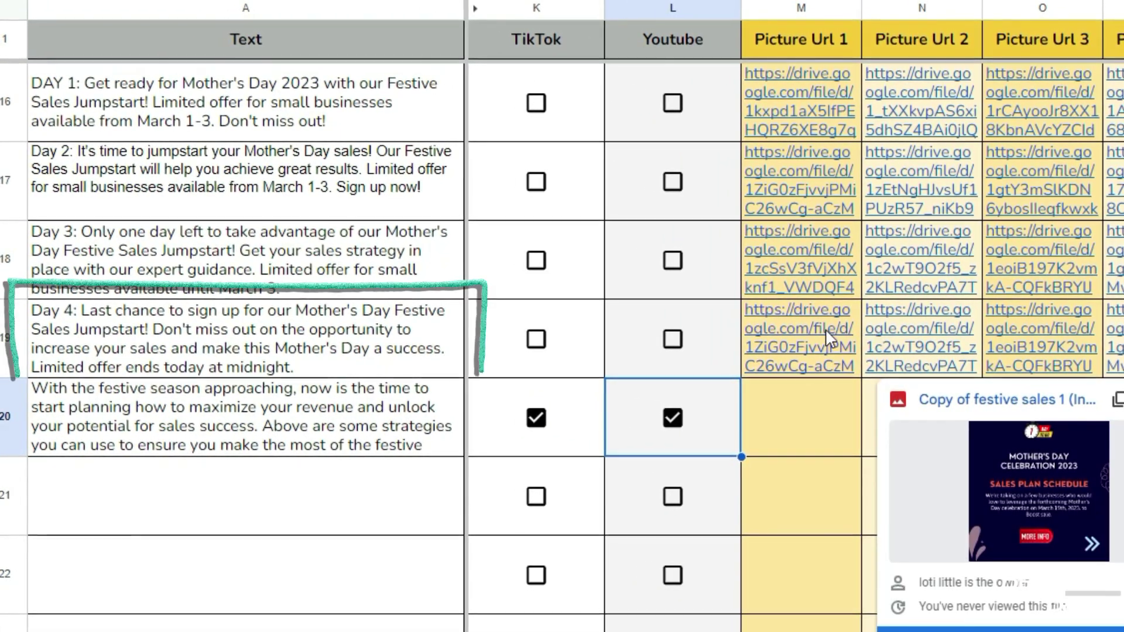
mouse_move(830, 338)
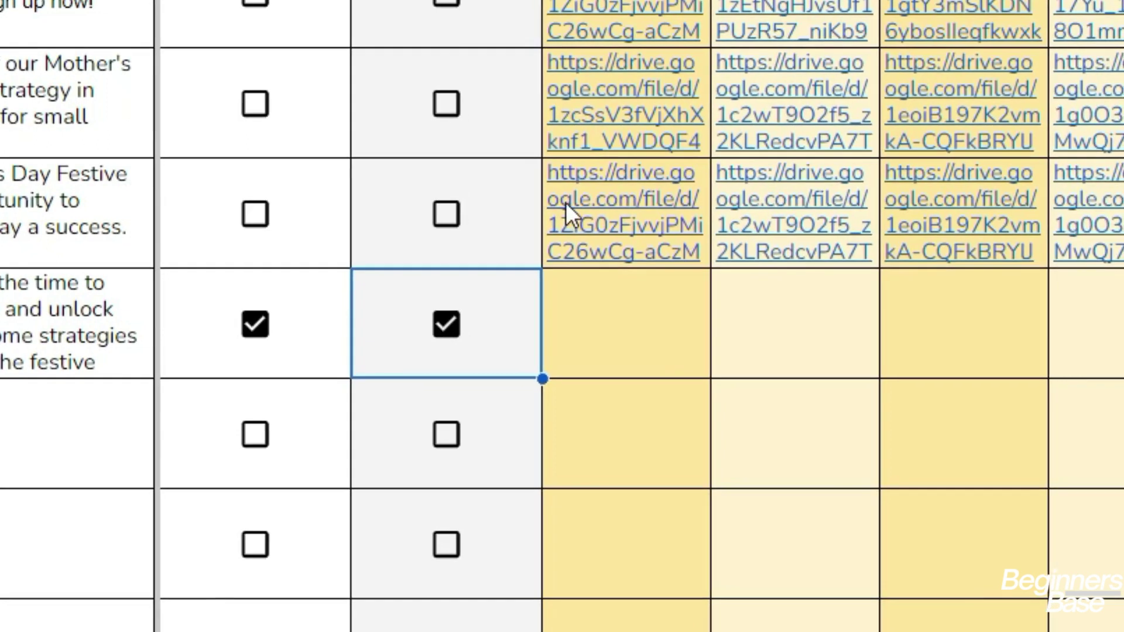
mouse_move(575, 224)
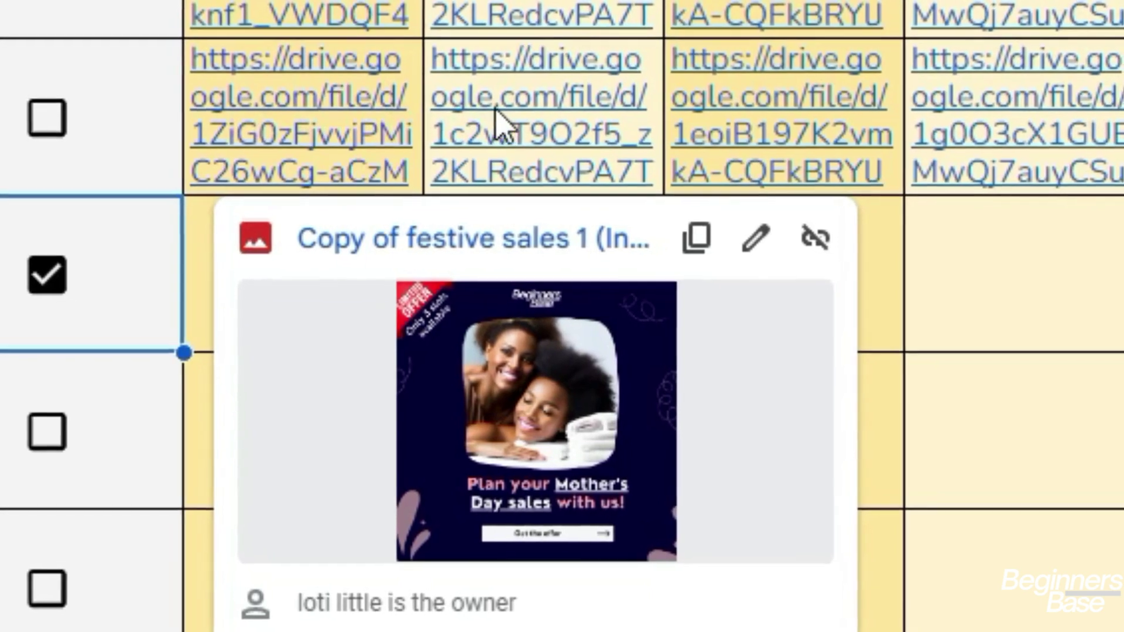
mouse_move(524, 120)
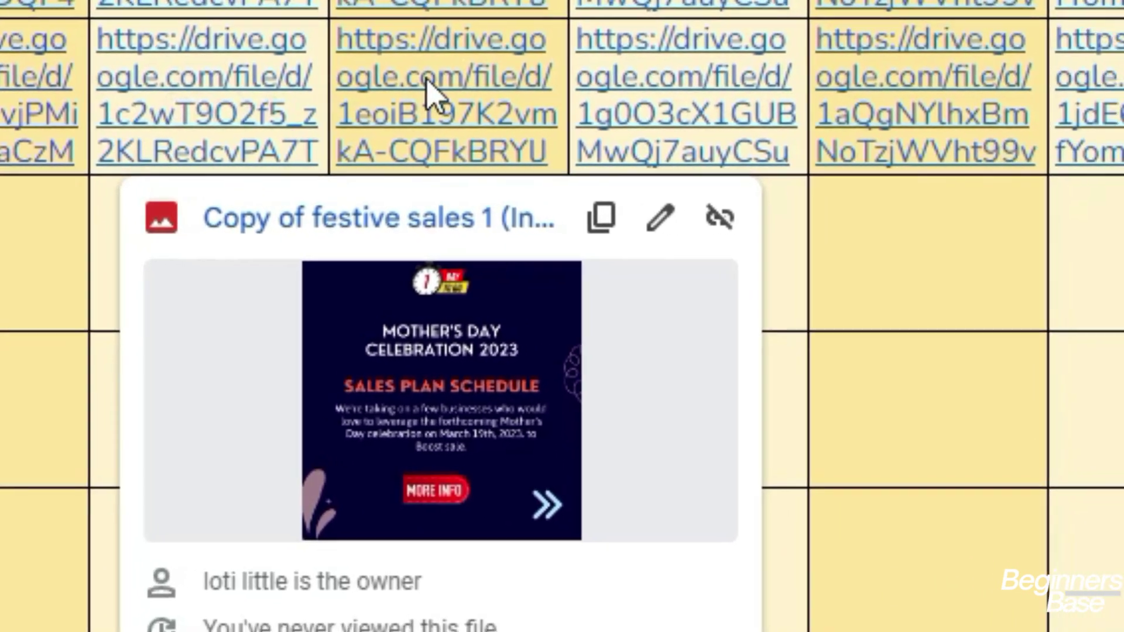
mouse_move(520, 94)
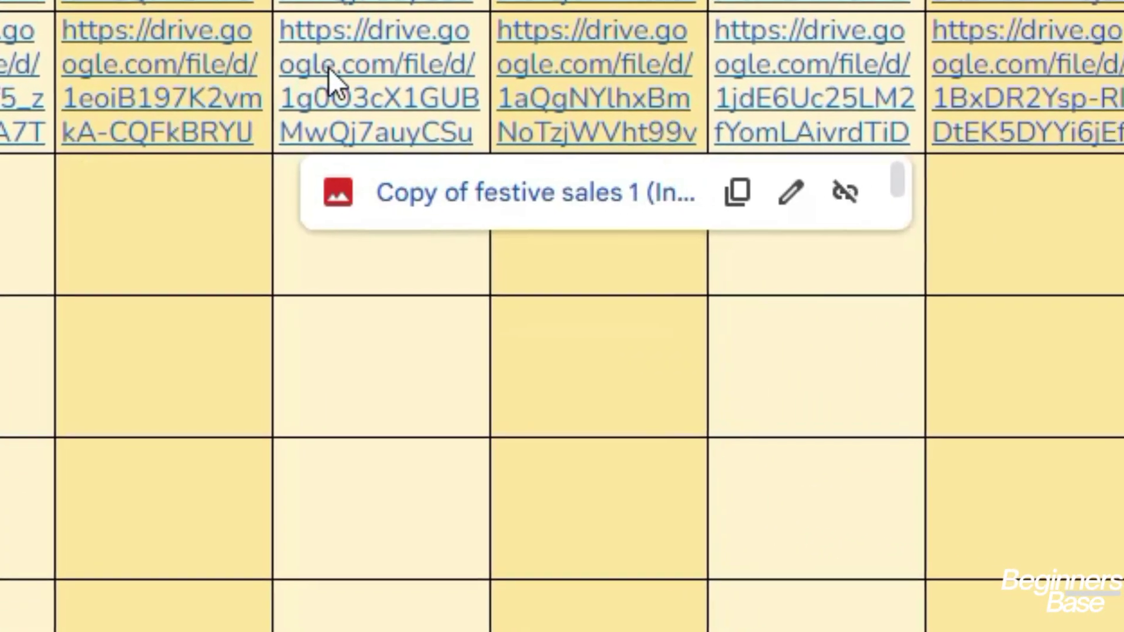
mouse_move(370, 69)
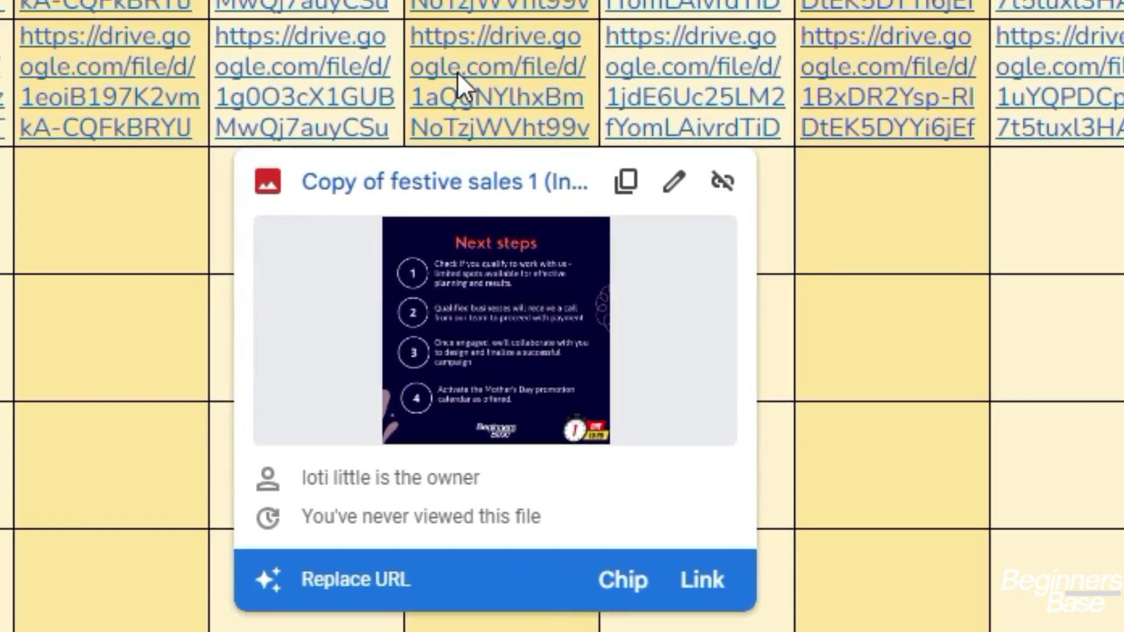
- In Google Drive, copy the link of the "Turn Every Festival into a Sales Opportunity" image beside beginnersbase.png, with general access for Anyone with the link
mouse_move(458, 72)
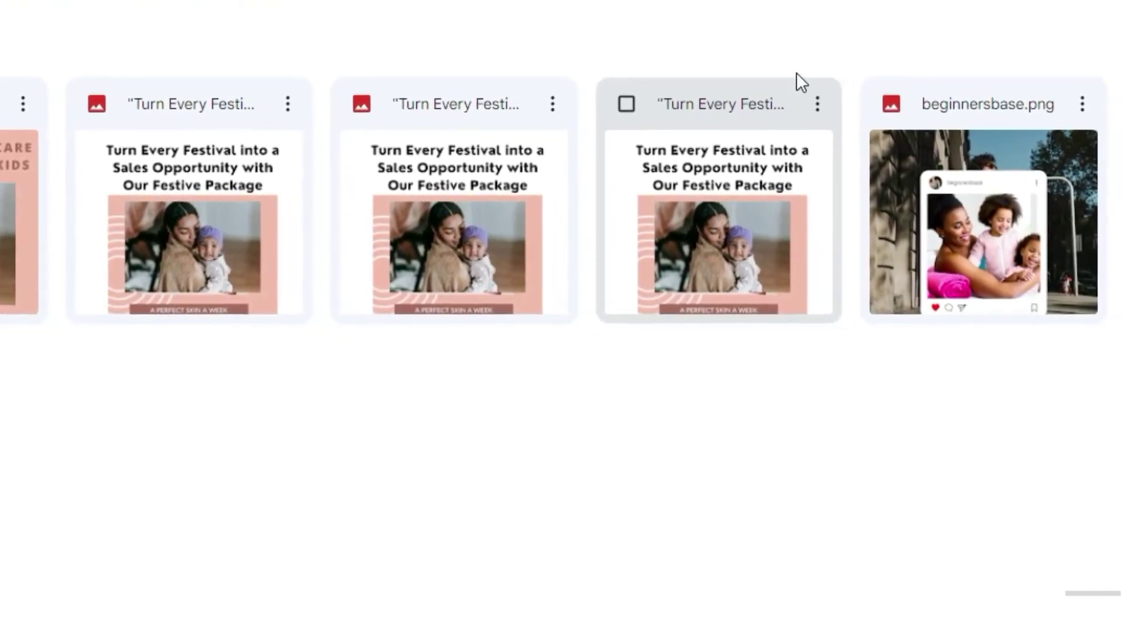
click(805, 103)
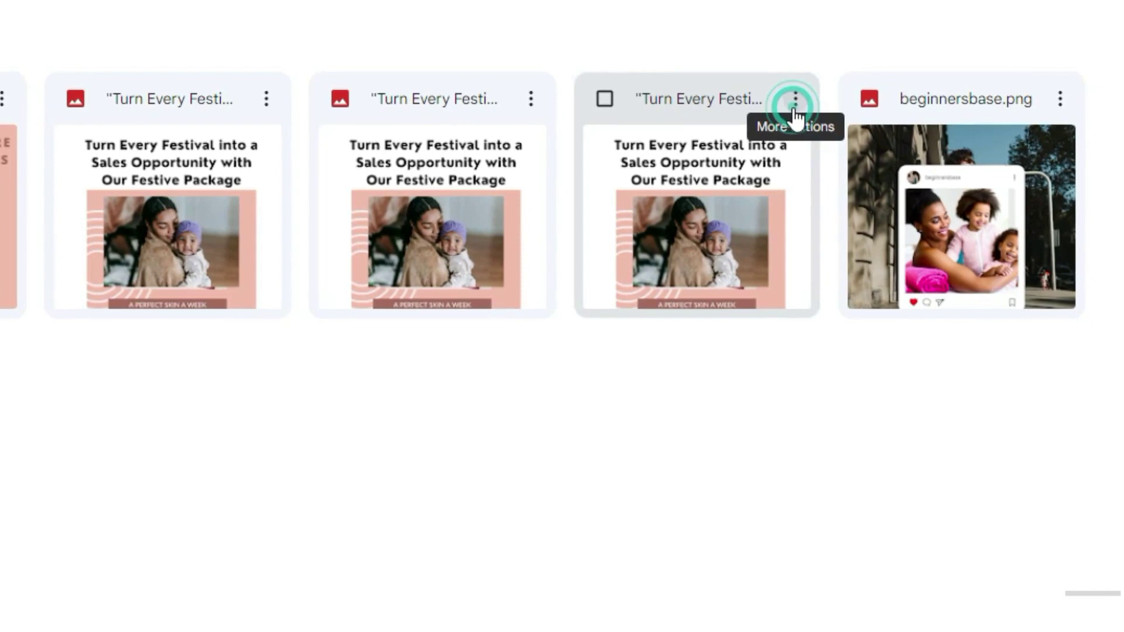
click(784, 109)
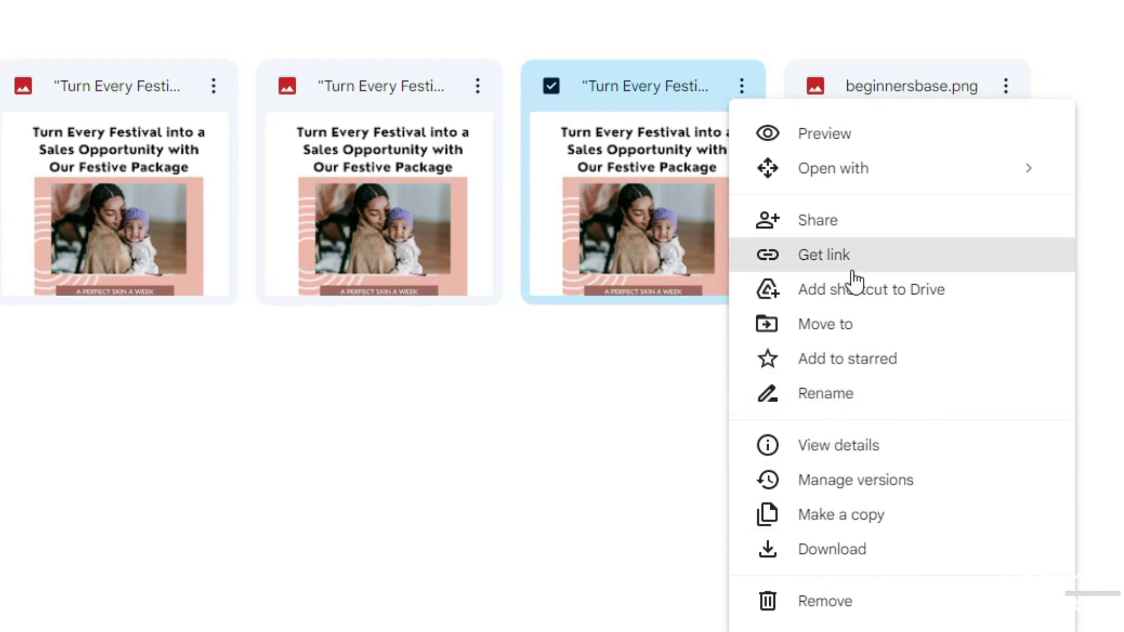
click(852, 269)
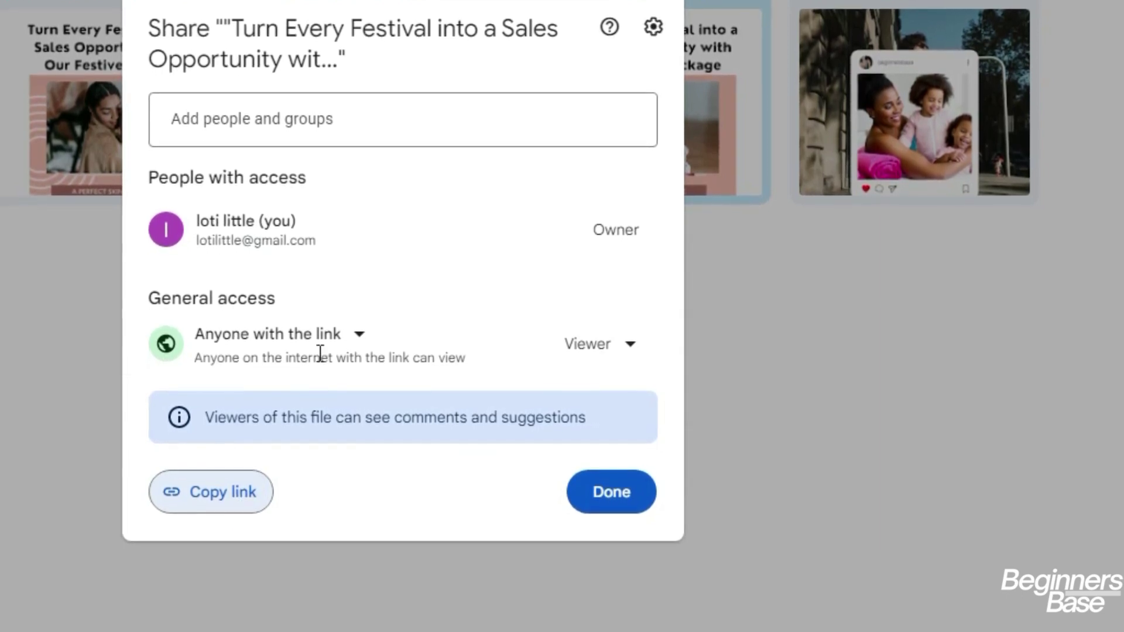
click(360, 337)
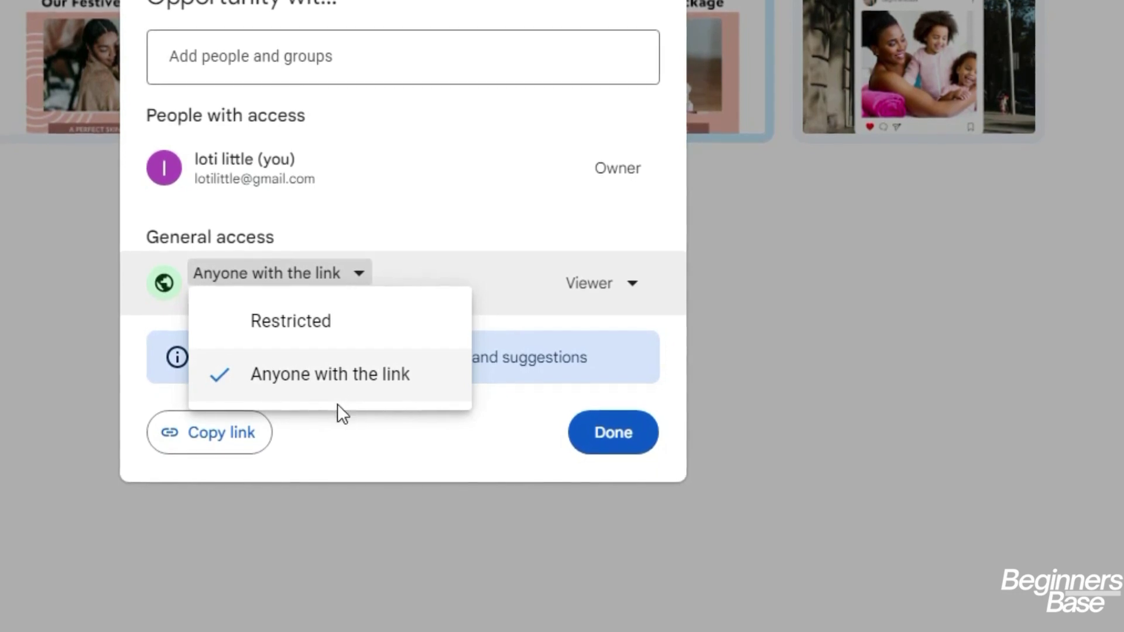
click(342, 424)
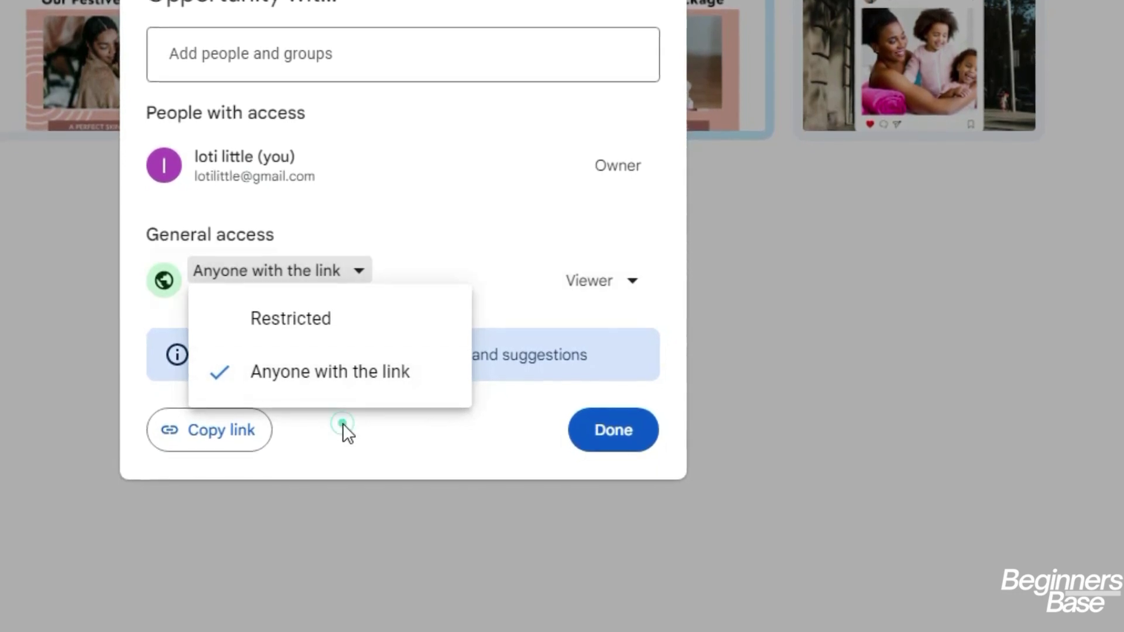
click(210, 432)
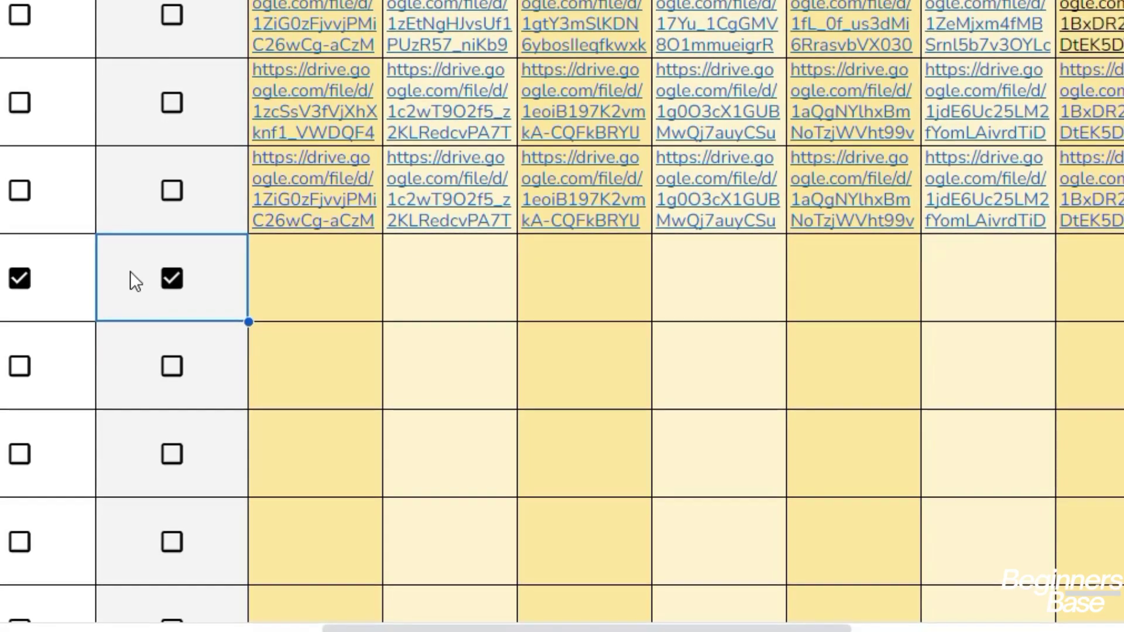
- Paste the copied Drive image link into the Picture Url 1 cell of row 20 on the CONTENT sheet
click(276, 269)
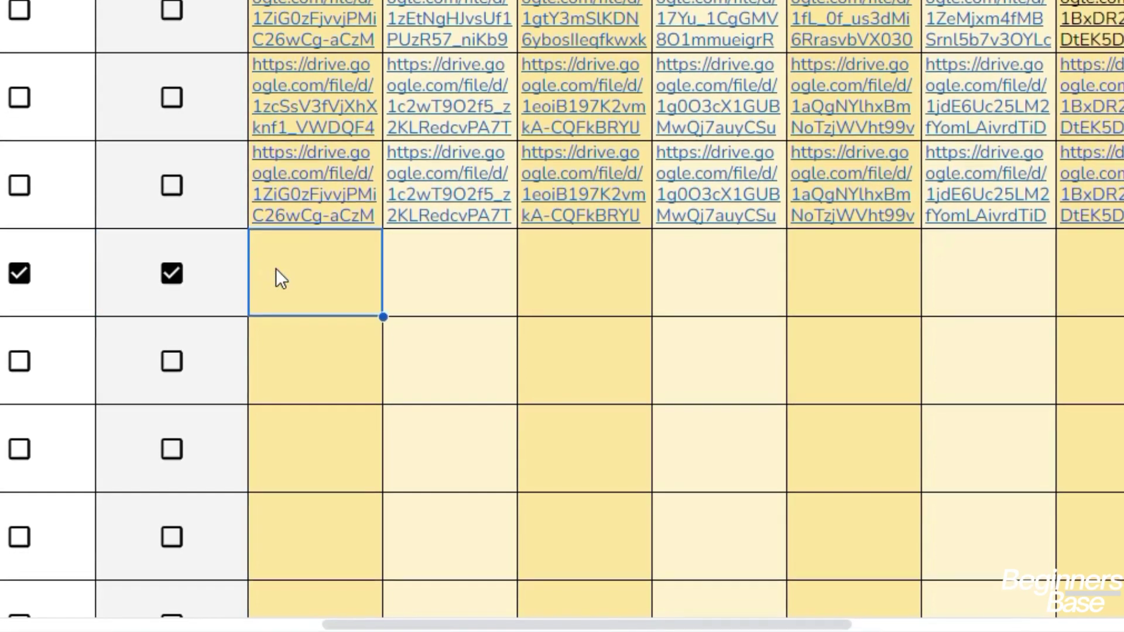
double_click(276, 270)
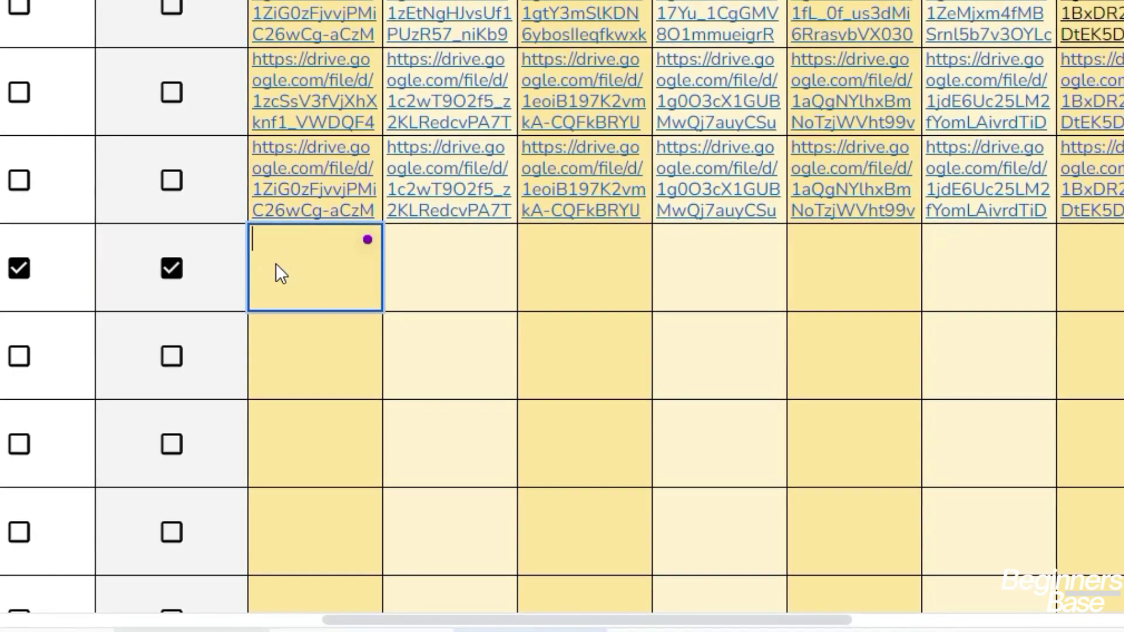
key(ctrl+v)
click(335, 368)
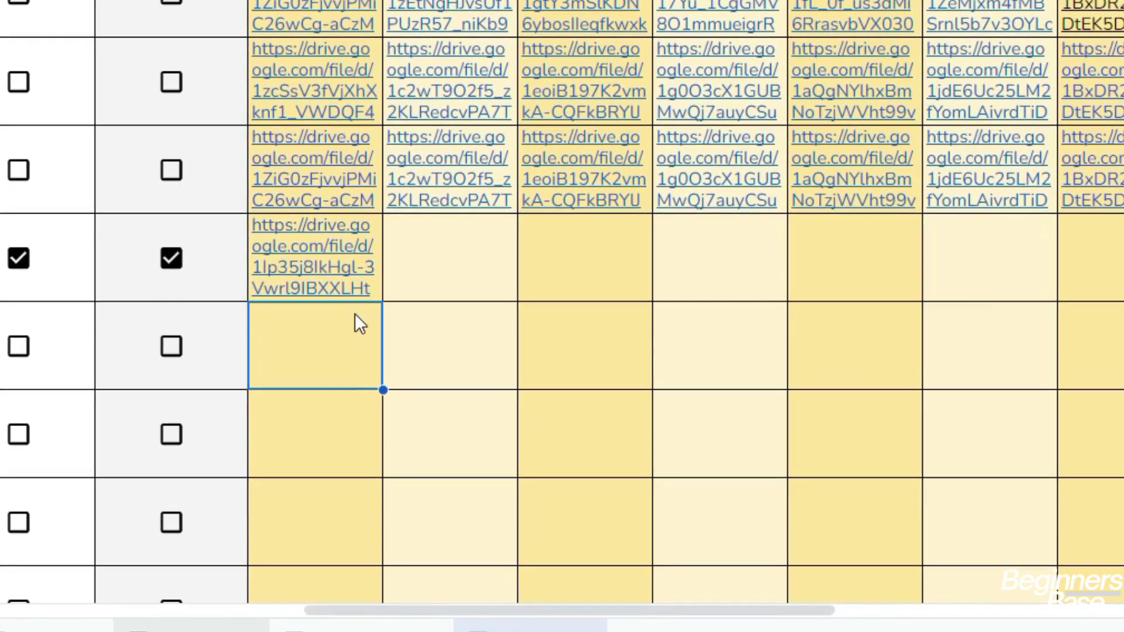
mouse_move(350, 265)
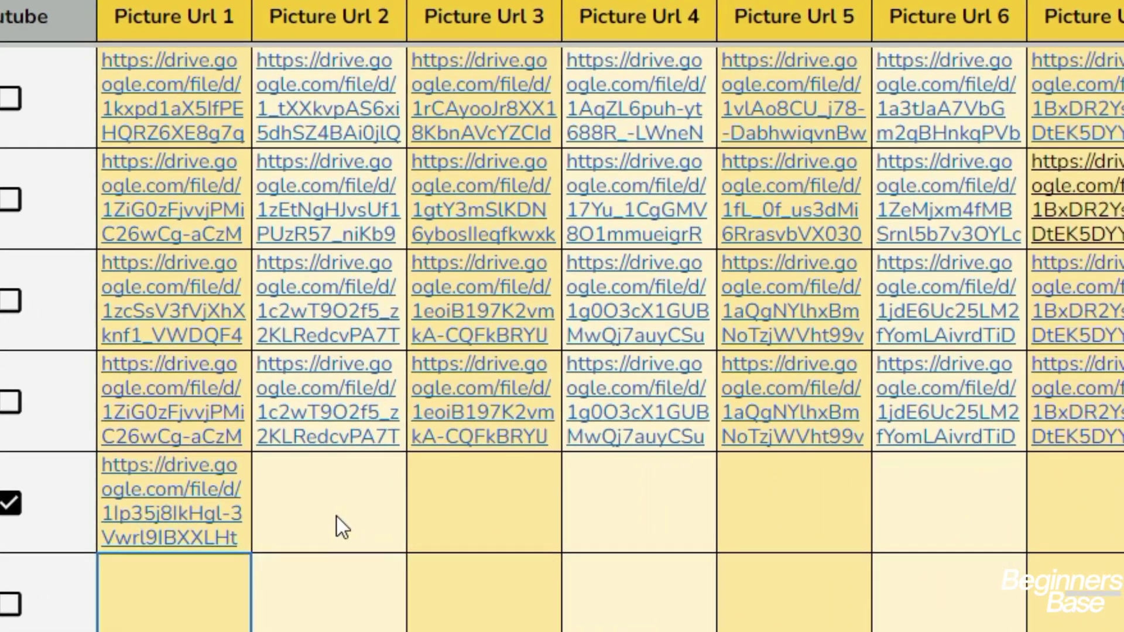
click(337, 519)
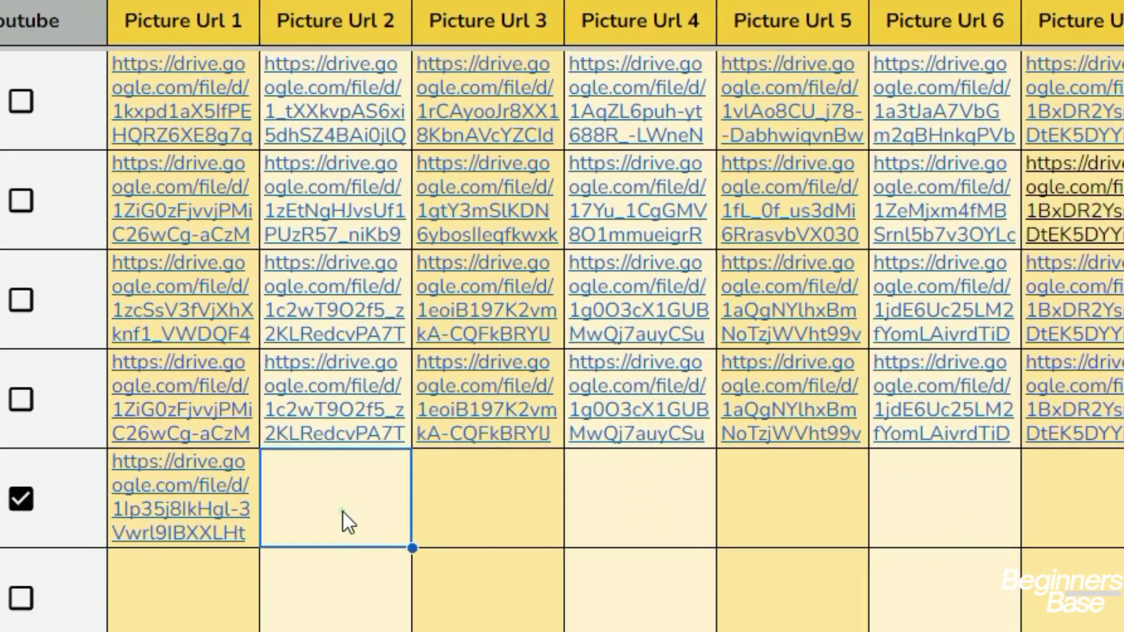
click(483, 501)
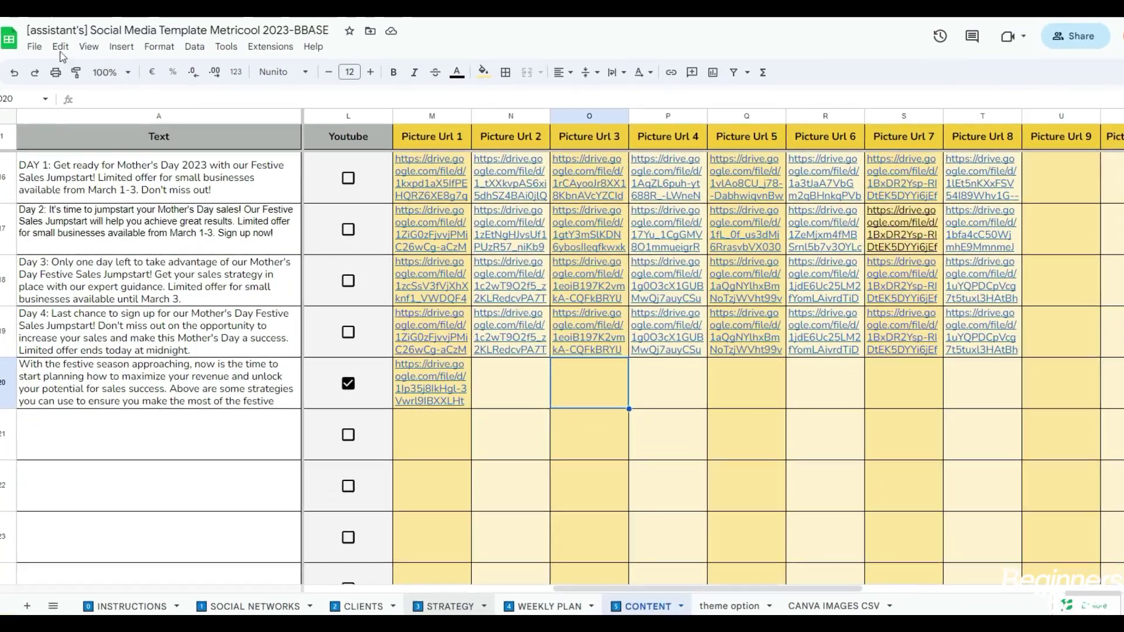
- Review the earlier posts' Picture Url links and image previews, along with their date, time and network columns, on the CONTENT sheet
scroll(513, 238, up, 3)
scroll(503, 236, up, 4)
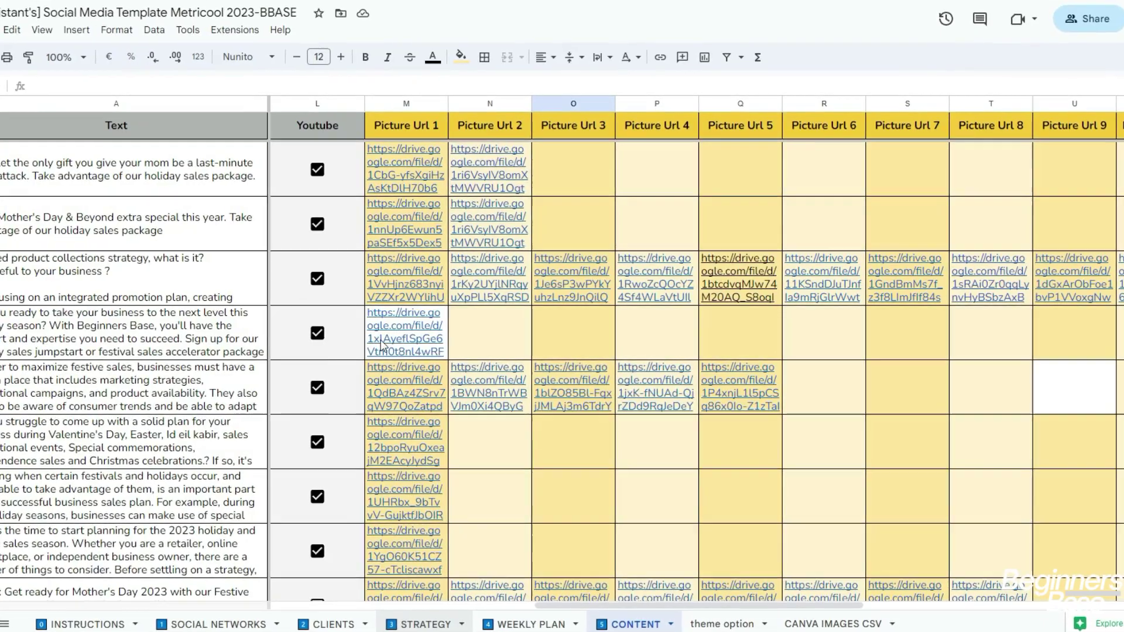
mouse_move(397, 336)
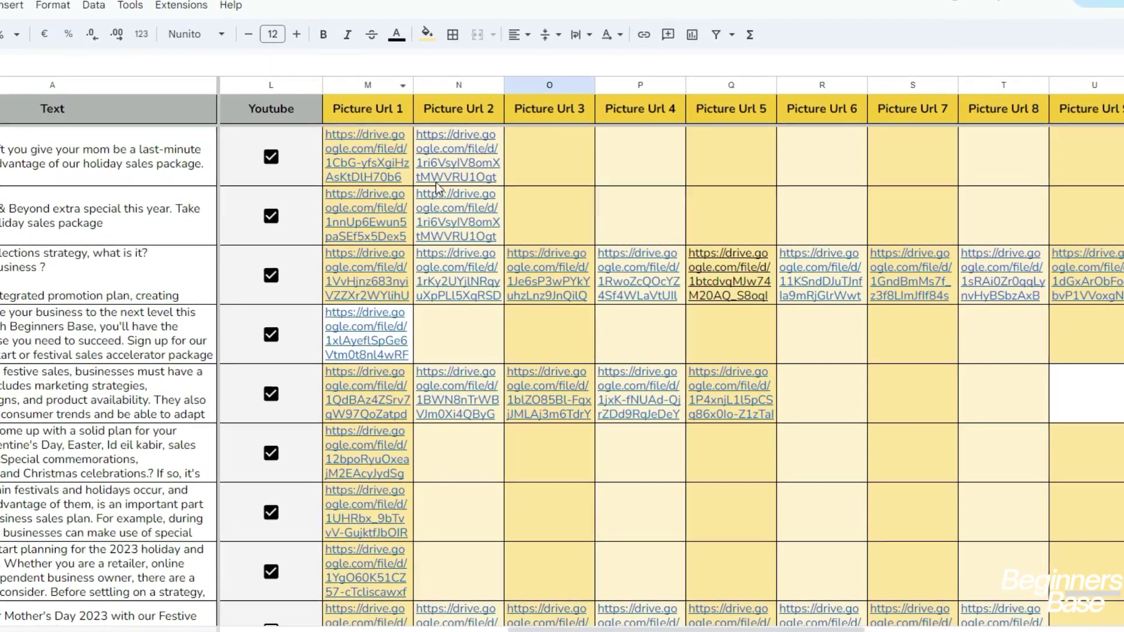
mouse_move(456, 174)
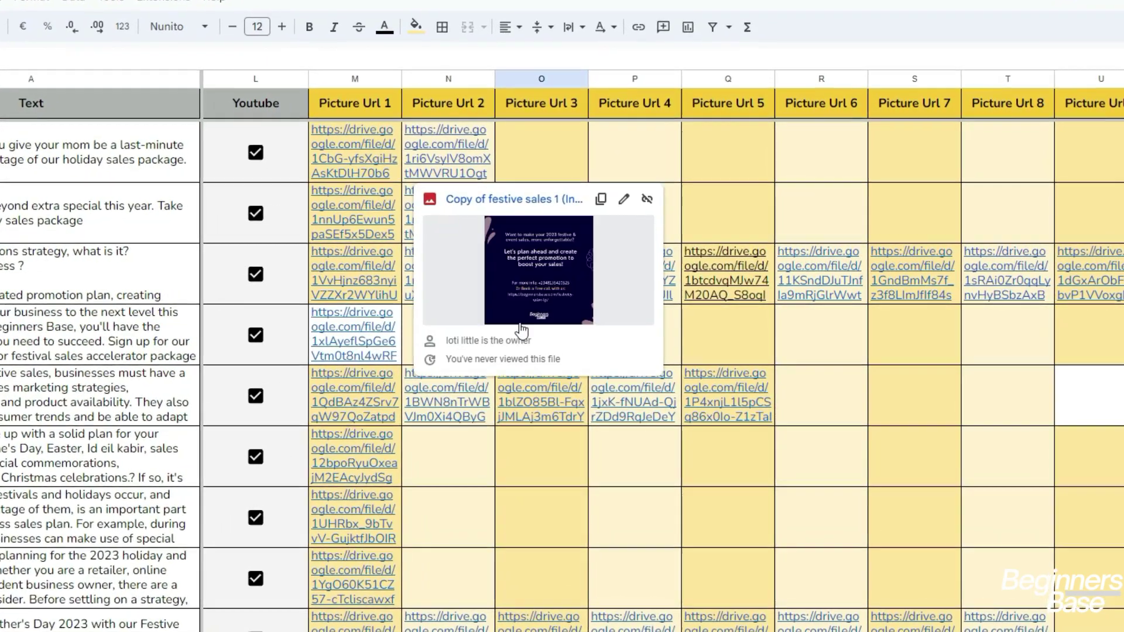
scroll(620, 459, down, 1)
scroll(572, 461, up, 1)
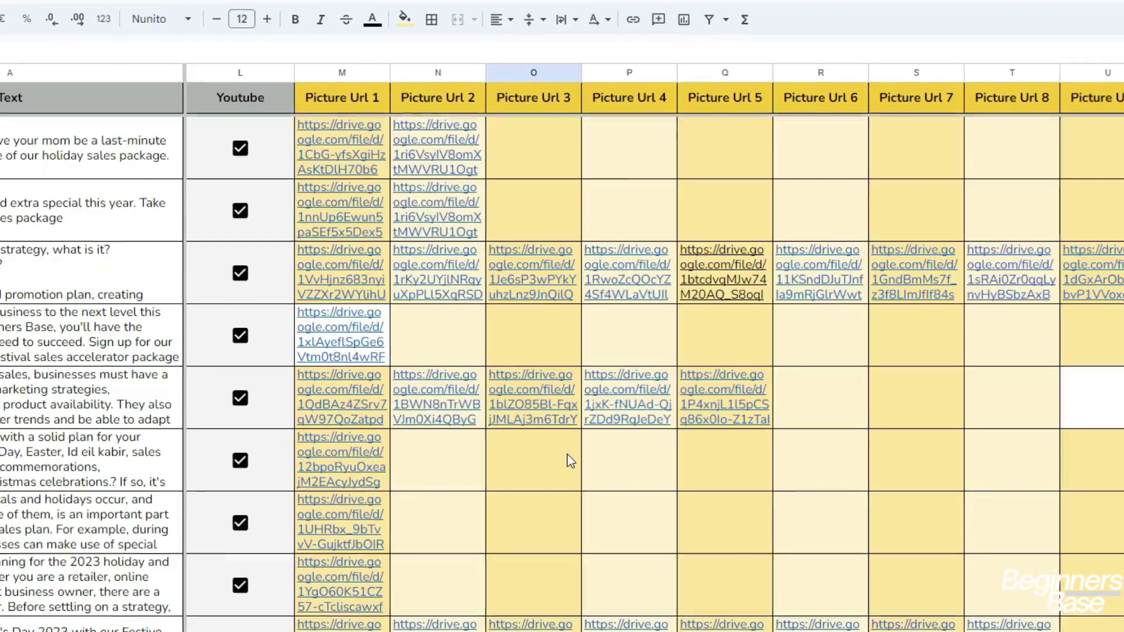
scroll(573, 461, down, 5)
scroll(561, 459, down, 4)
scroll(561, 460, up, 5)
scroll(547, 452, up, 10)
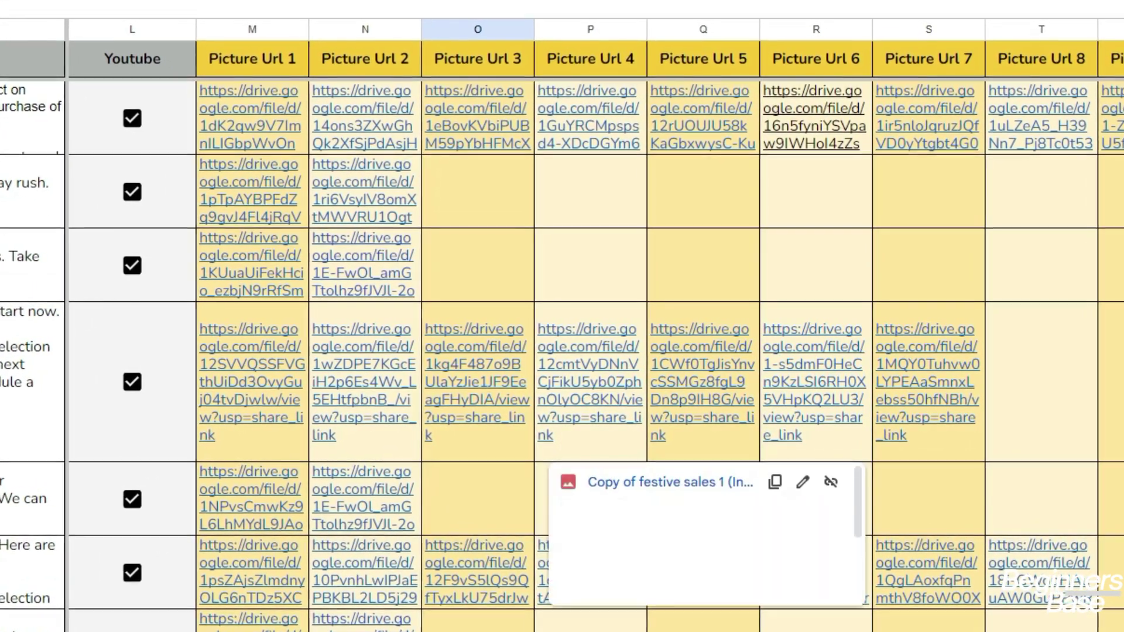
scroll(591, 351, left, 1)
scroll(383, 536, left, 5)
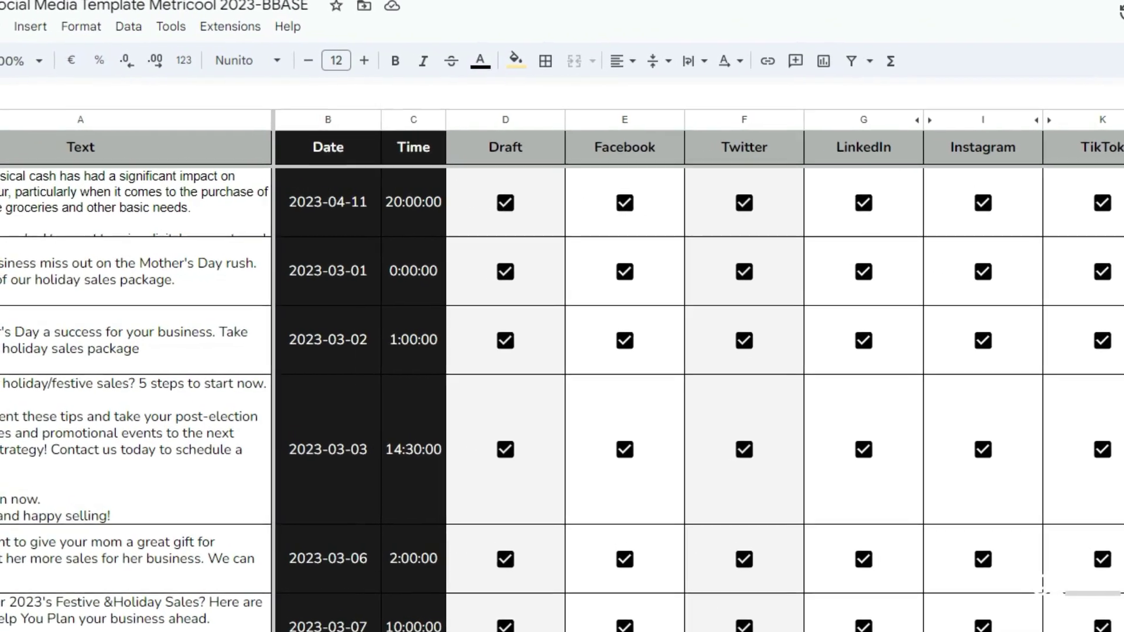
scroll(695, 375, right, 7)
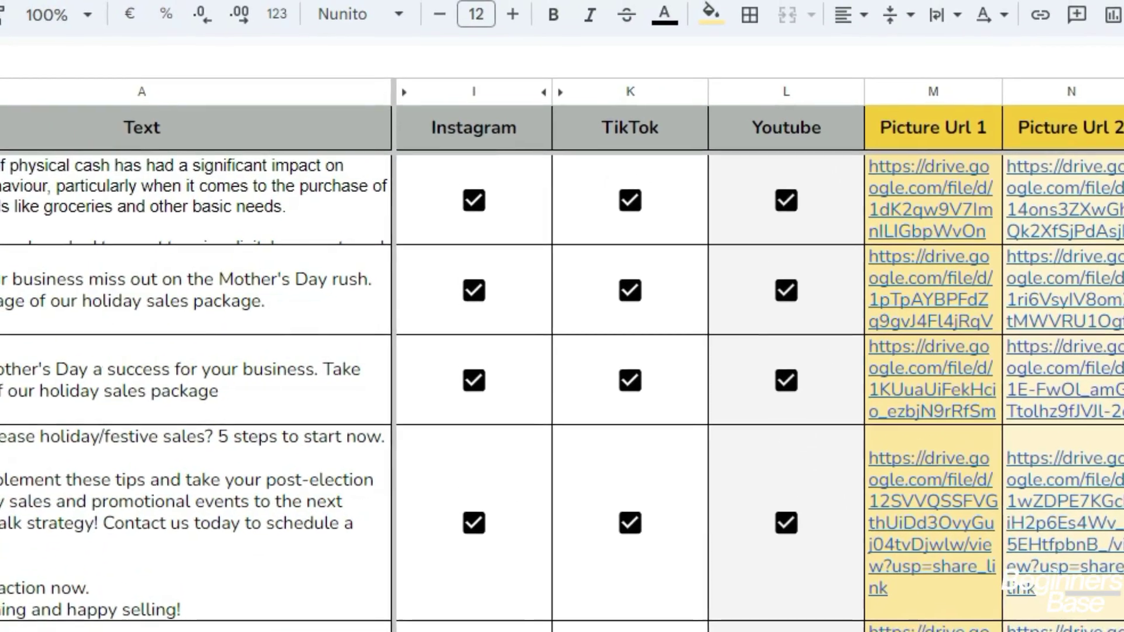
- Download the CONTENT sheet as comma-separated values (.csv) and save it under the suggested file name
key(alt+f)
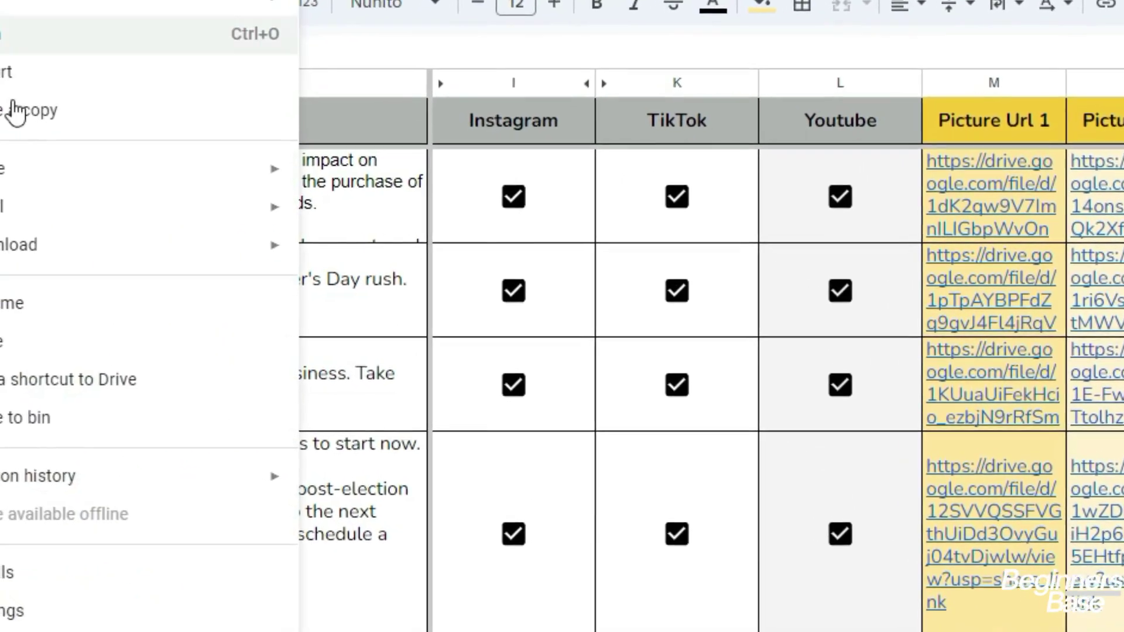
mouse_move(95, 259)
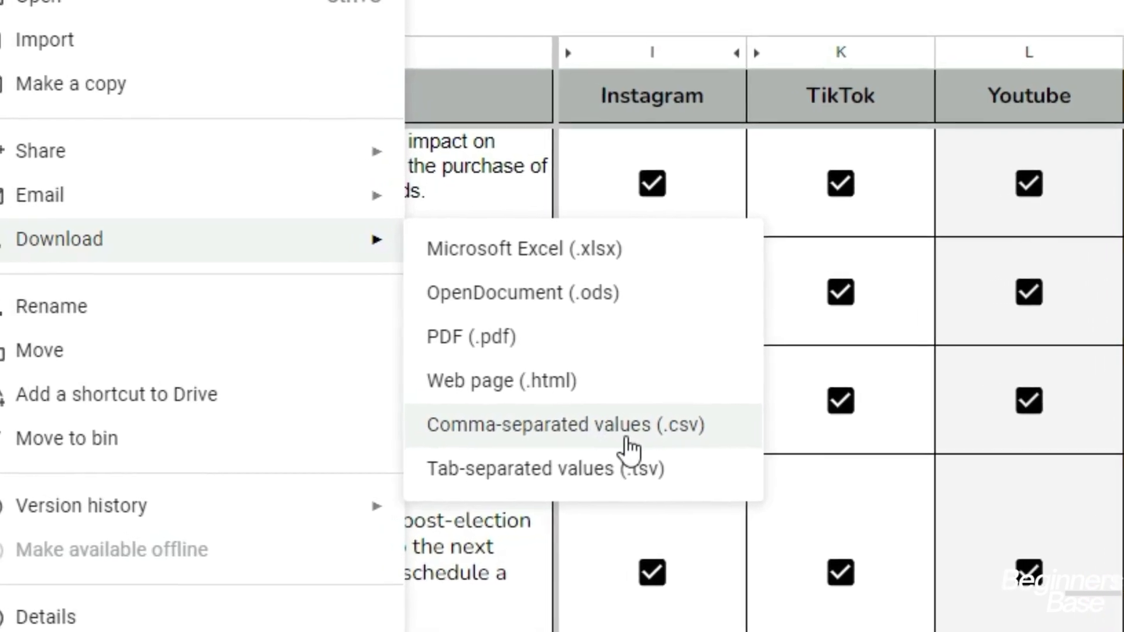
click(626, 439)
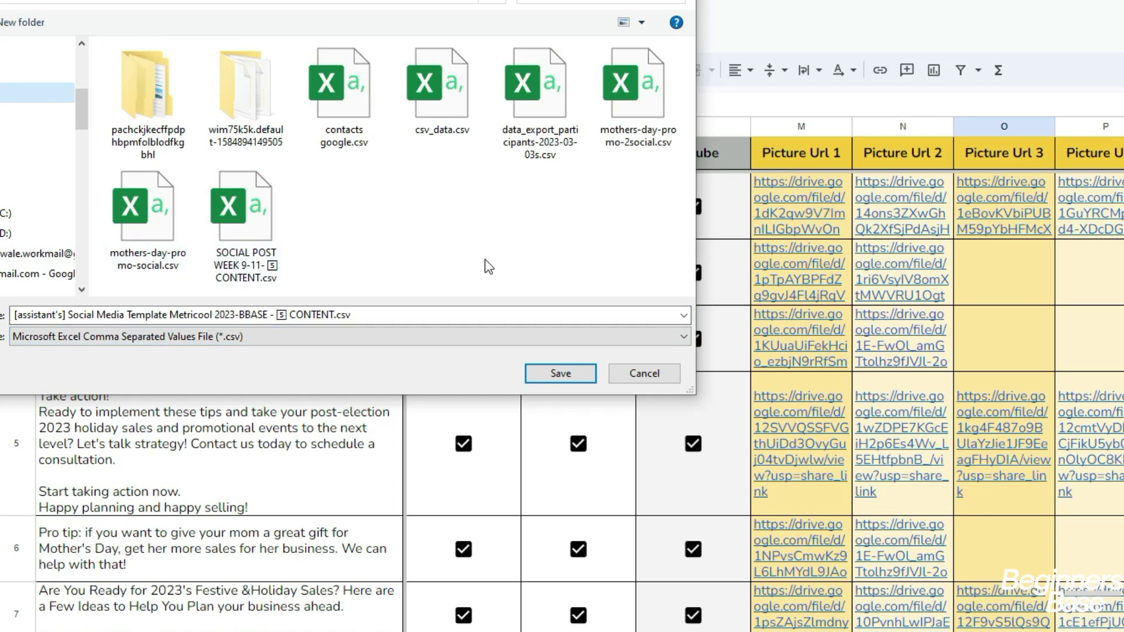
click(561, 373)
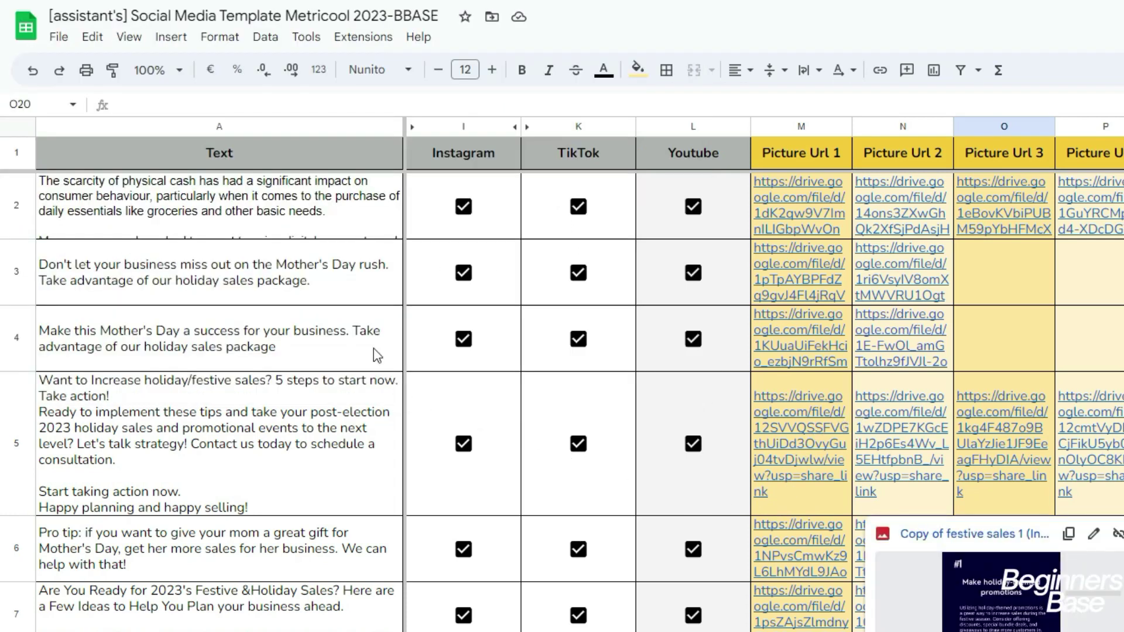
- Review the festive sales headlines project and the post rows on the CONTENT sheet from row 2 down to row 20
scroll(375, 352, down, 6)
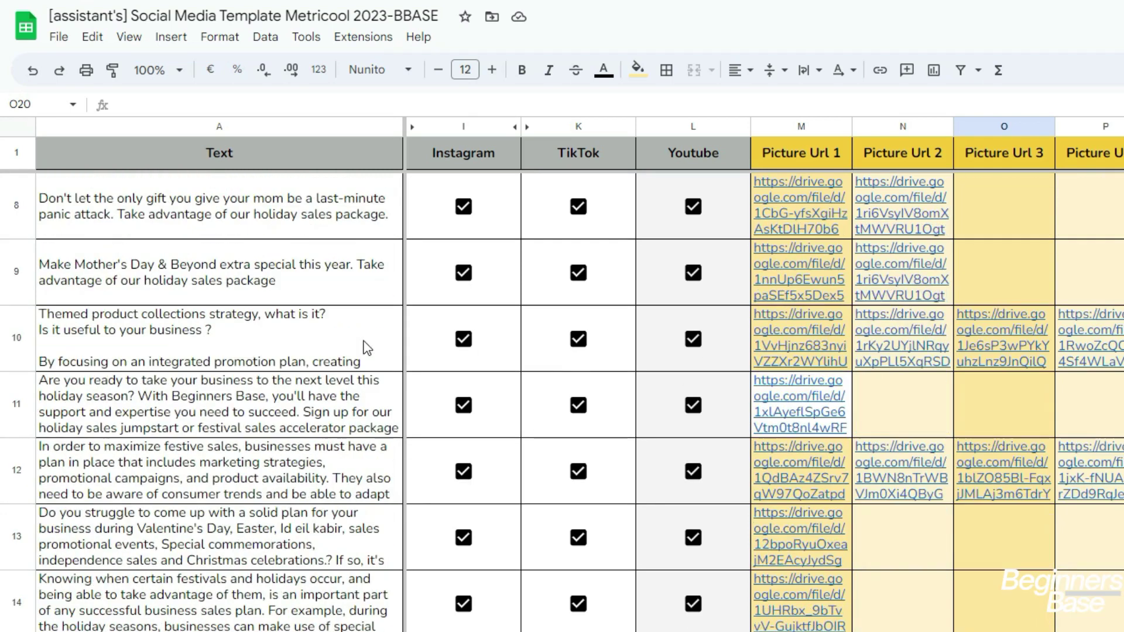
scroll(367, 347, down, 3)
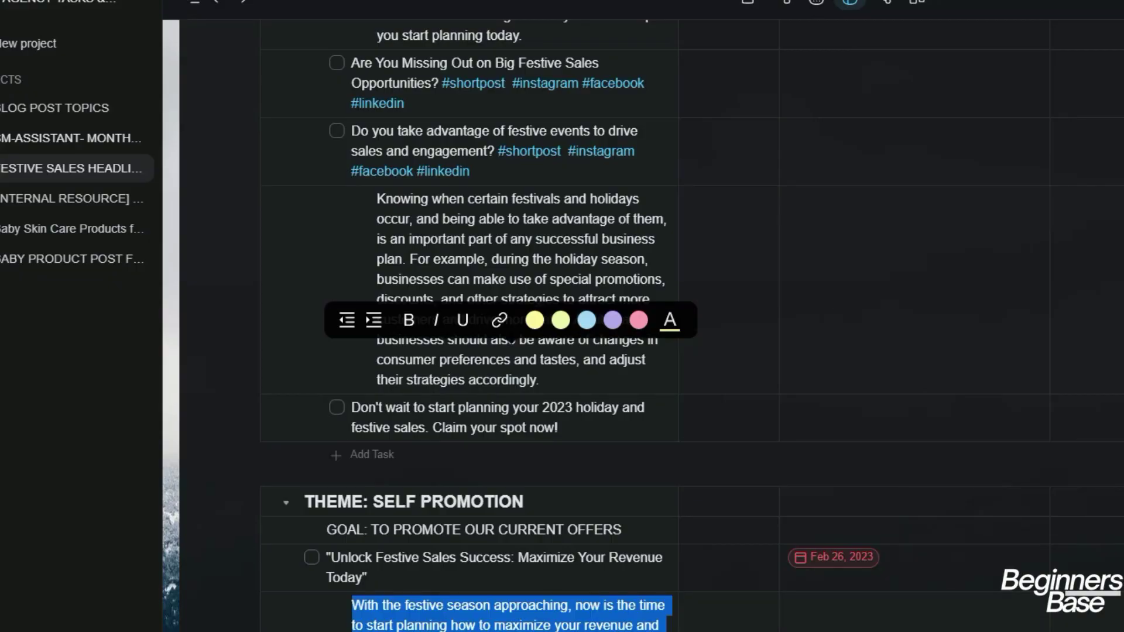
scroll(511, 340, down, 10)
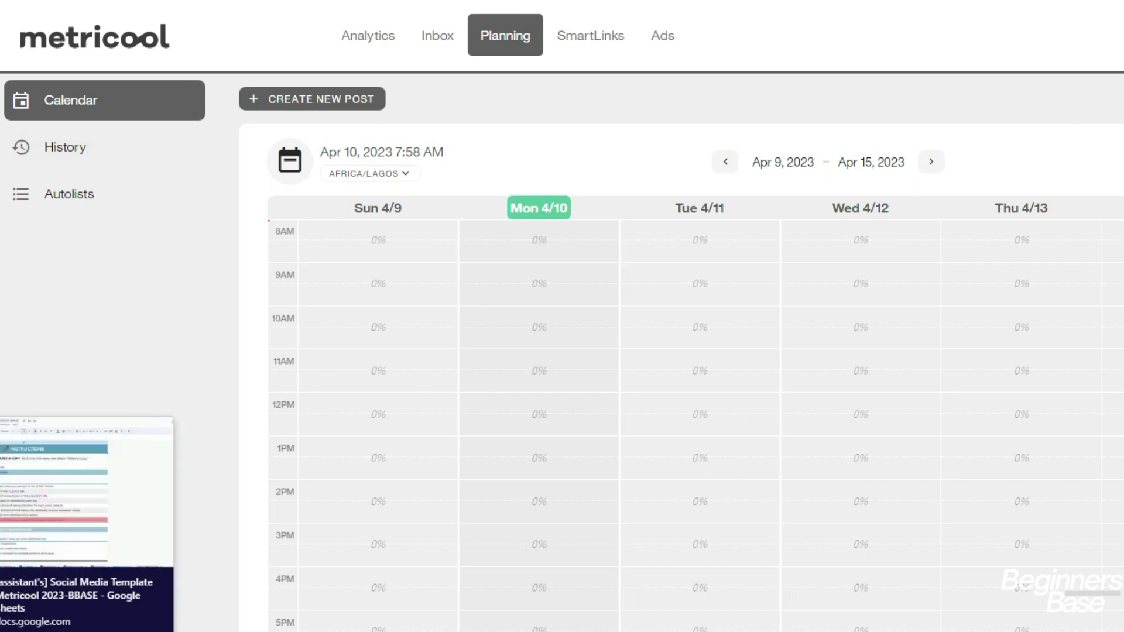
click(1, 430)
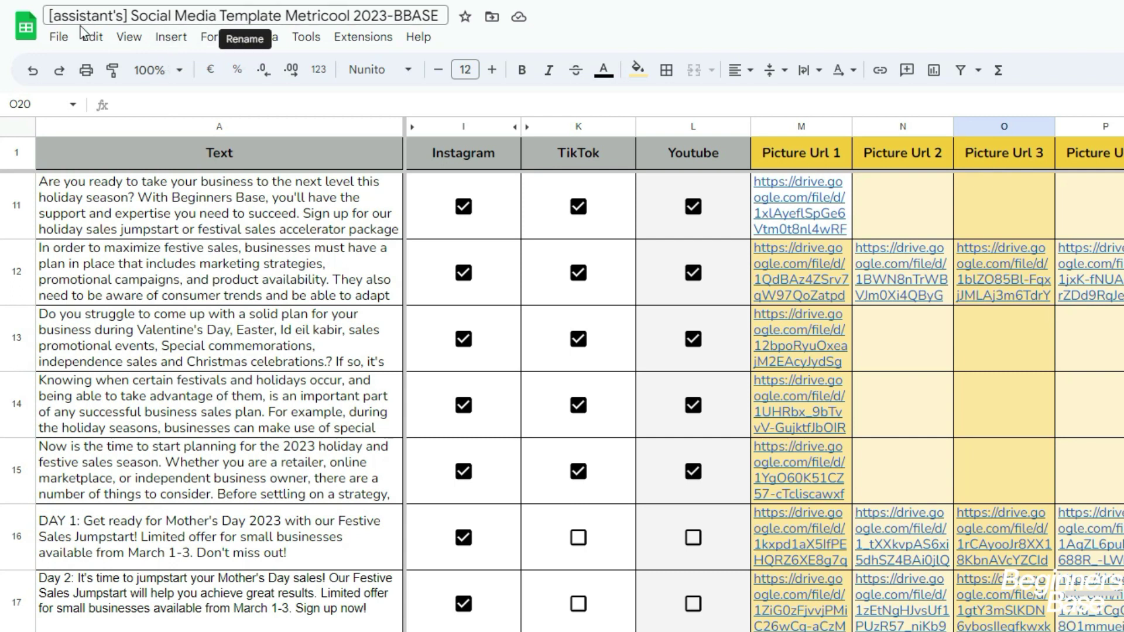
click(58, 38)
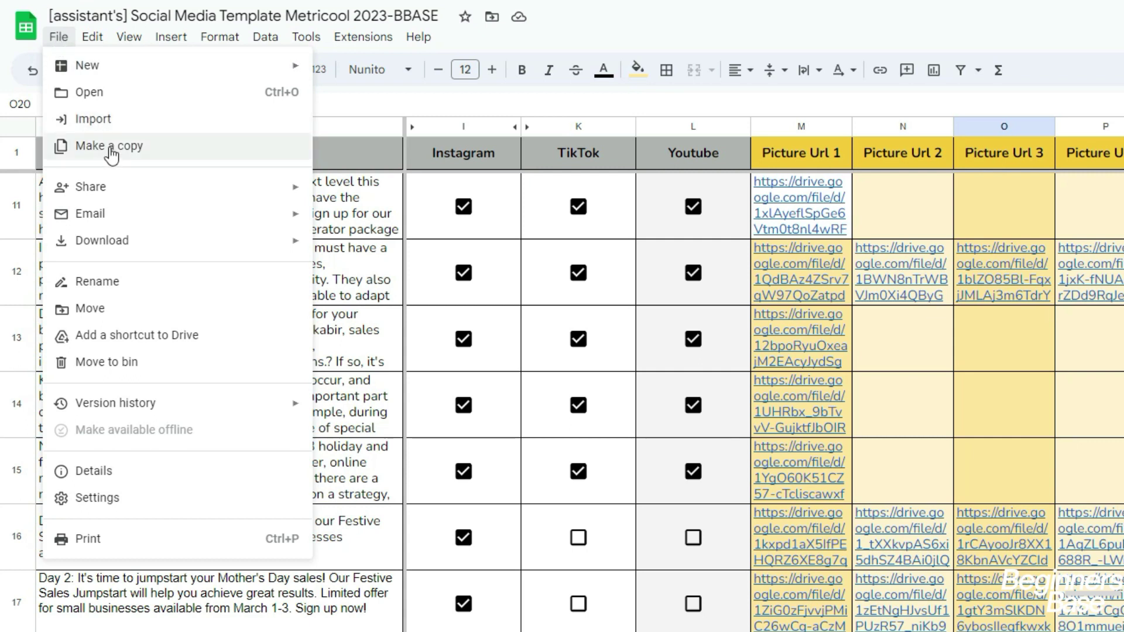
click(594, 22)
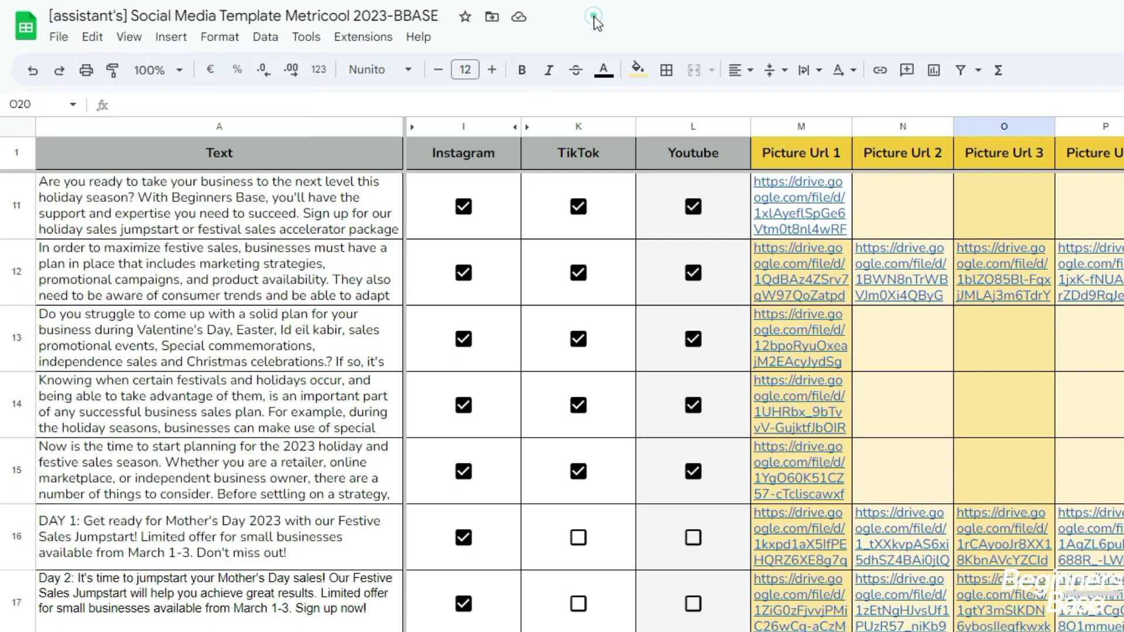
scroll(207, 234, down, 9)
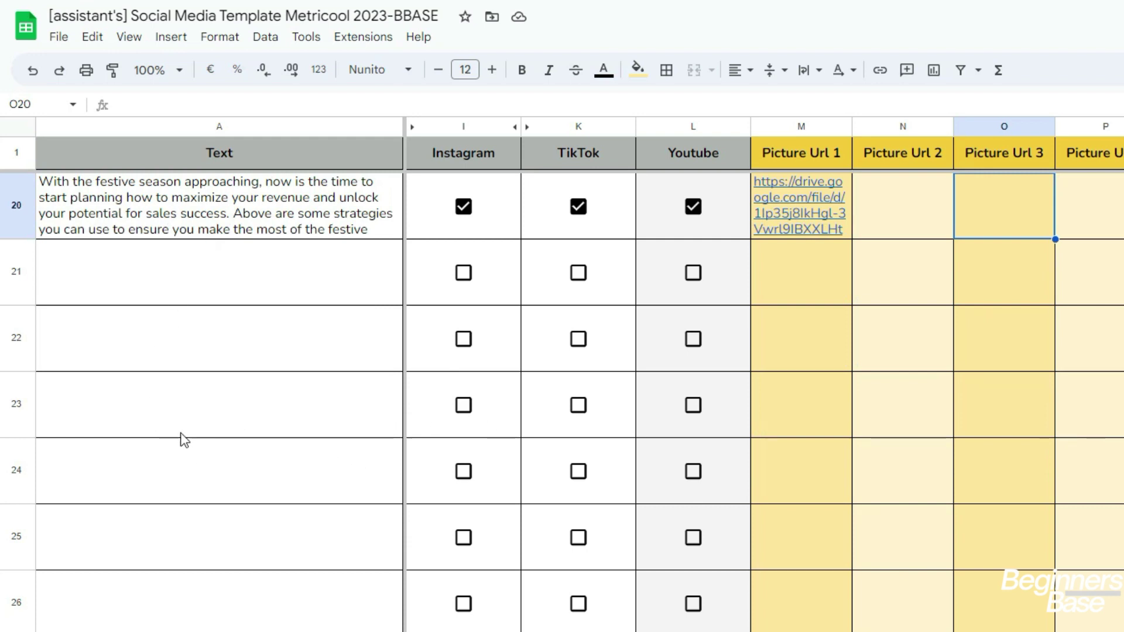
scroll(158, 284, up, 8)
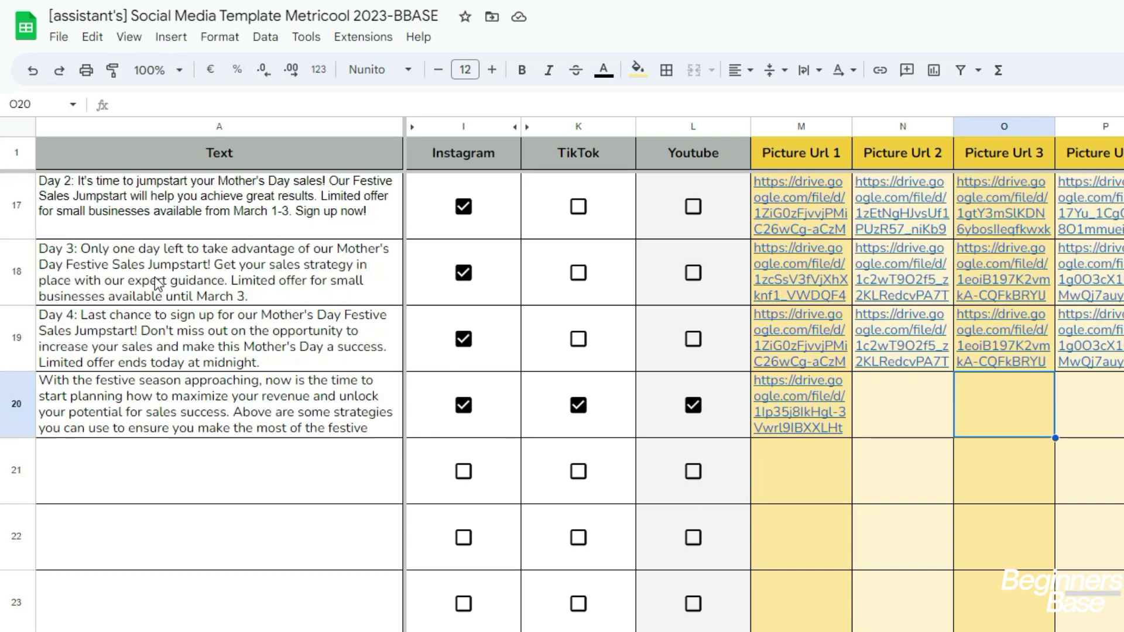
scroll(155, 276, up, 10)
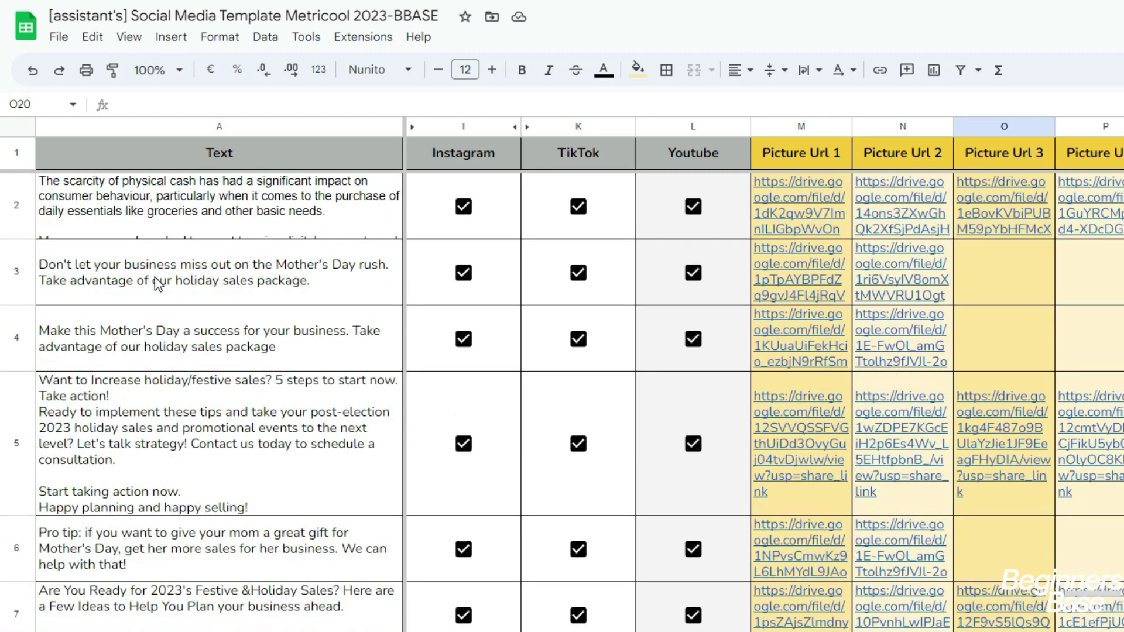
scroll(156, 279, down, 12)
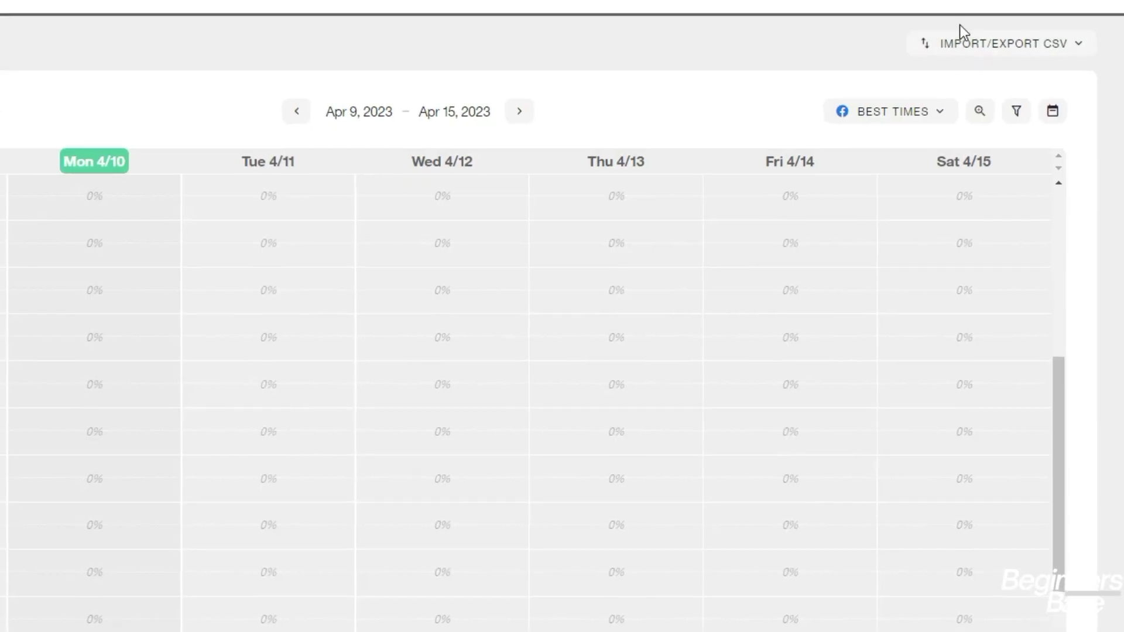
click(981, 51)
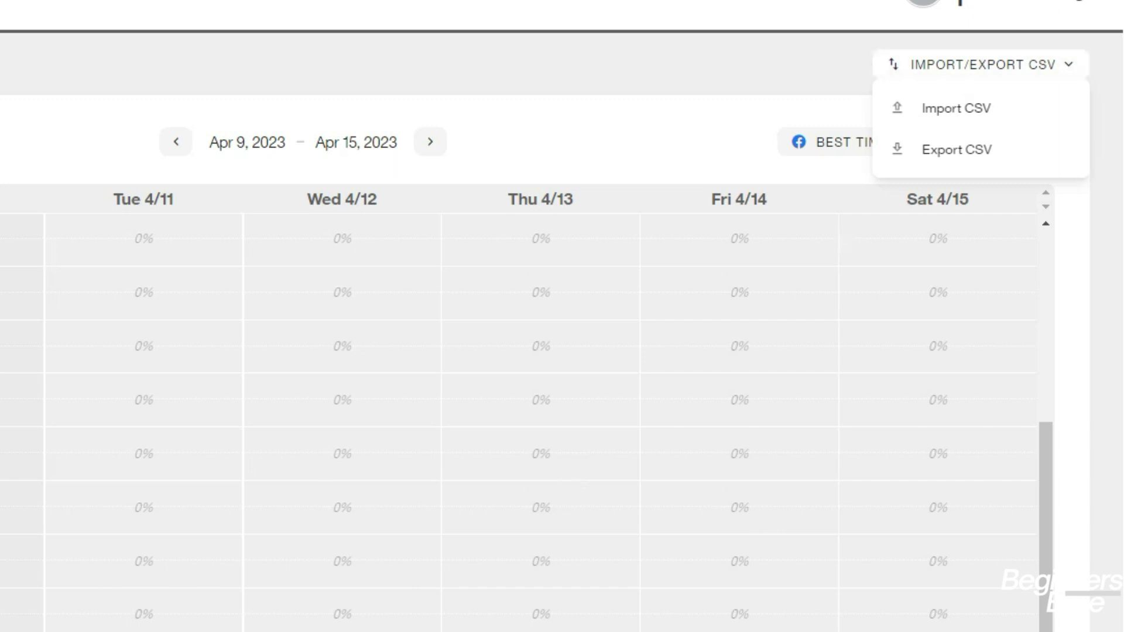
click(996, 2)
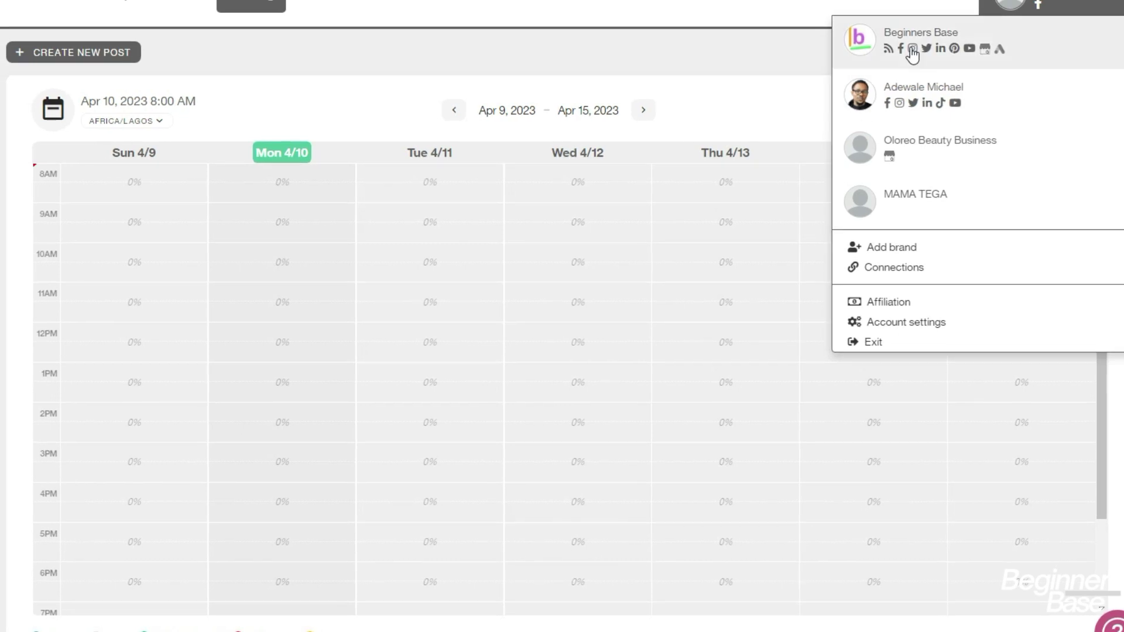
click(808, 6)
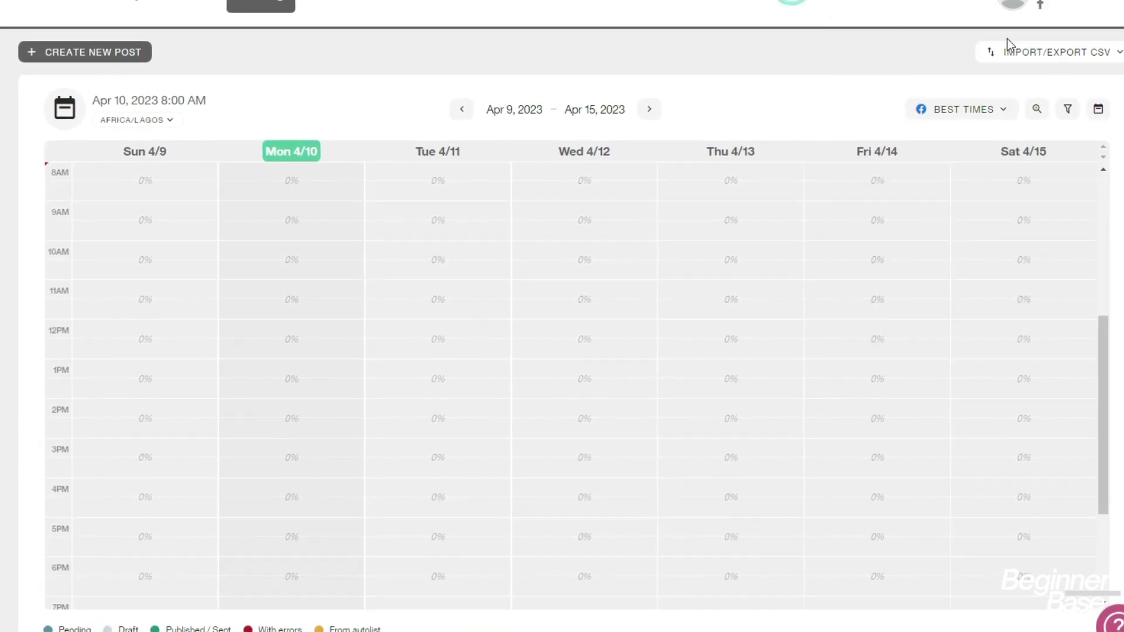
- Start a CSV import in the planning calendar and load the [assistant's] Social Media Template Metricool 2023-BBASE CONTENT.csv file
click(1060, 53)
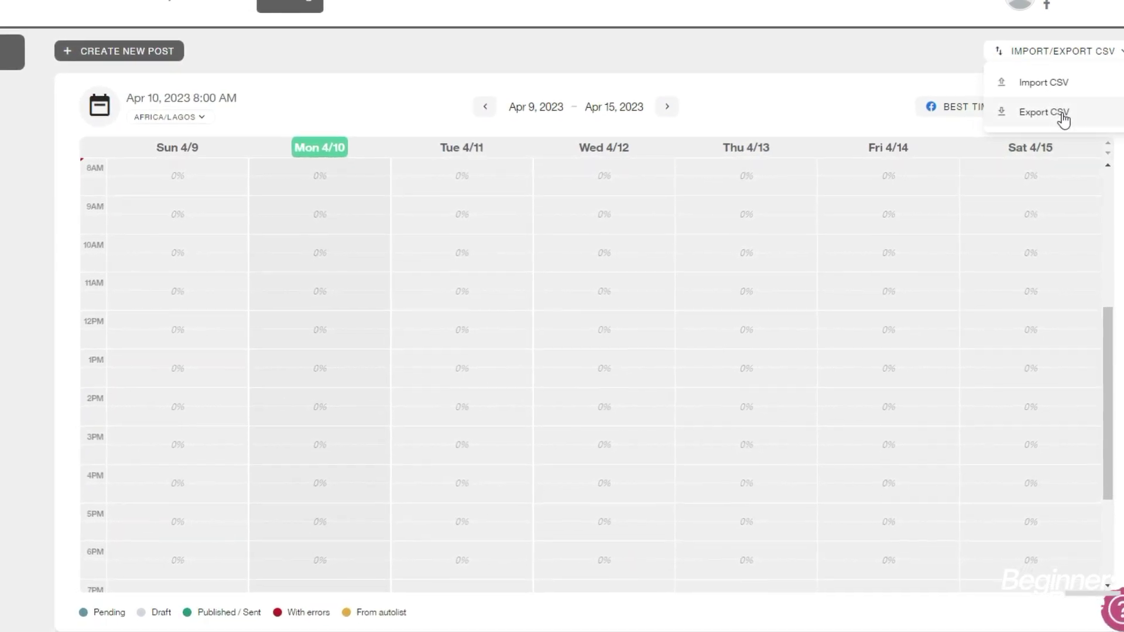
click(1048, 82)
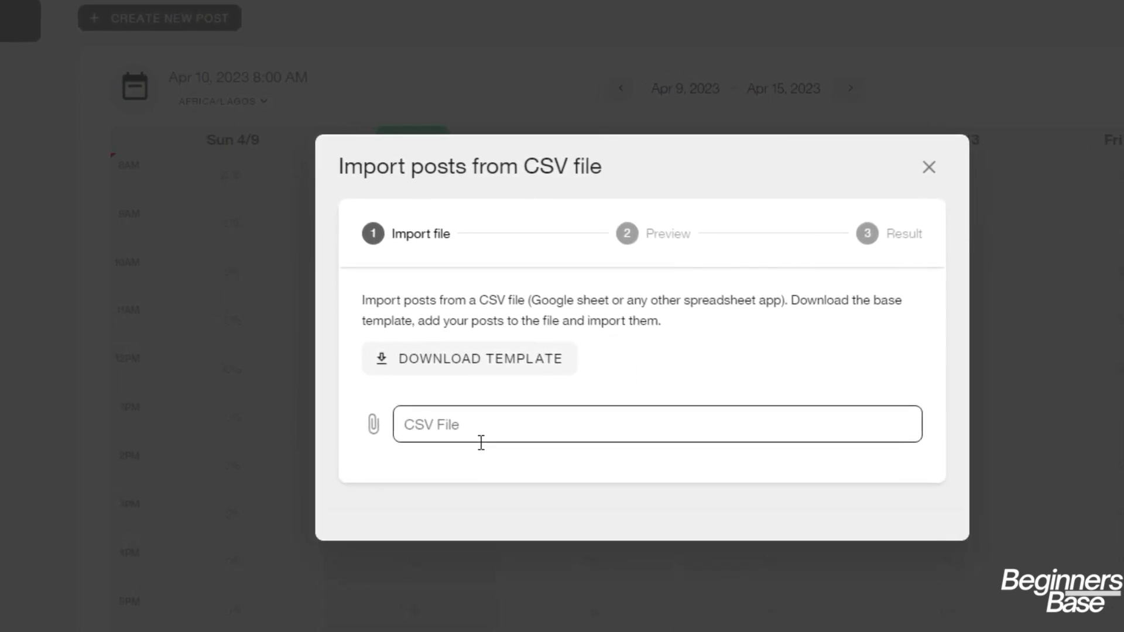
click(487, 424)
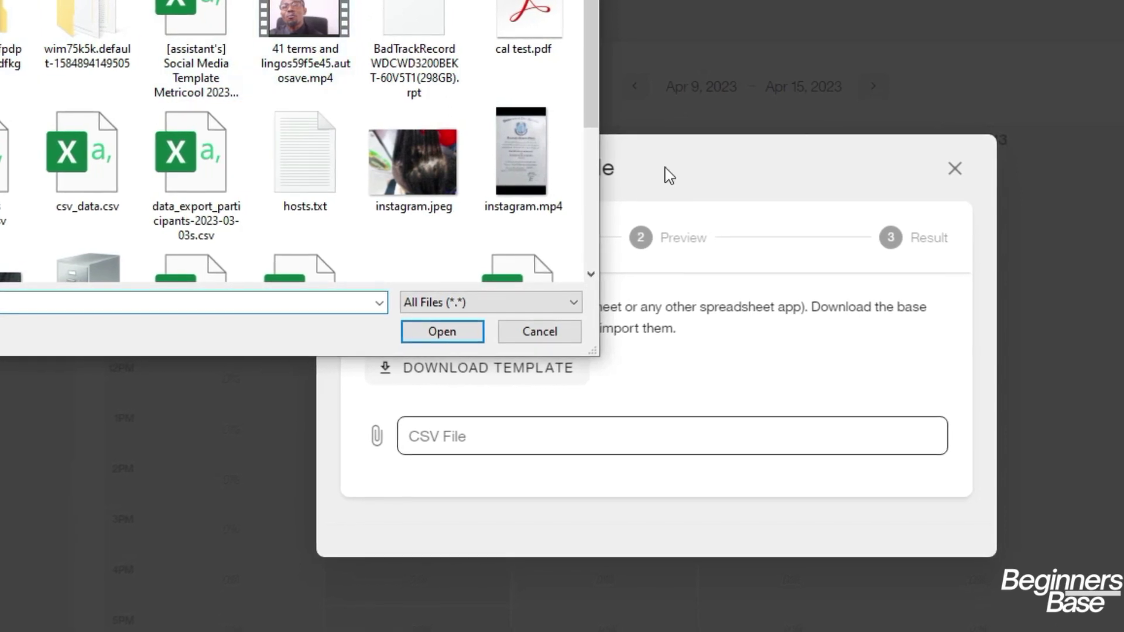
click(582, 202)
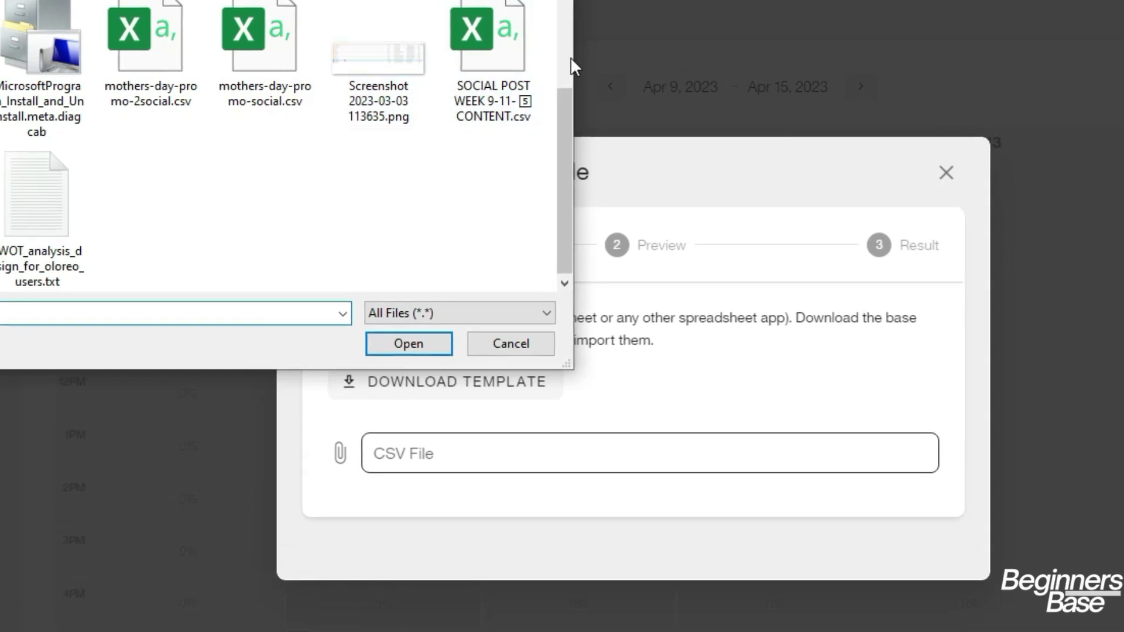
scroll(566, 57, up, 5)
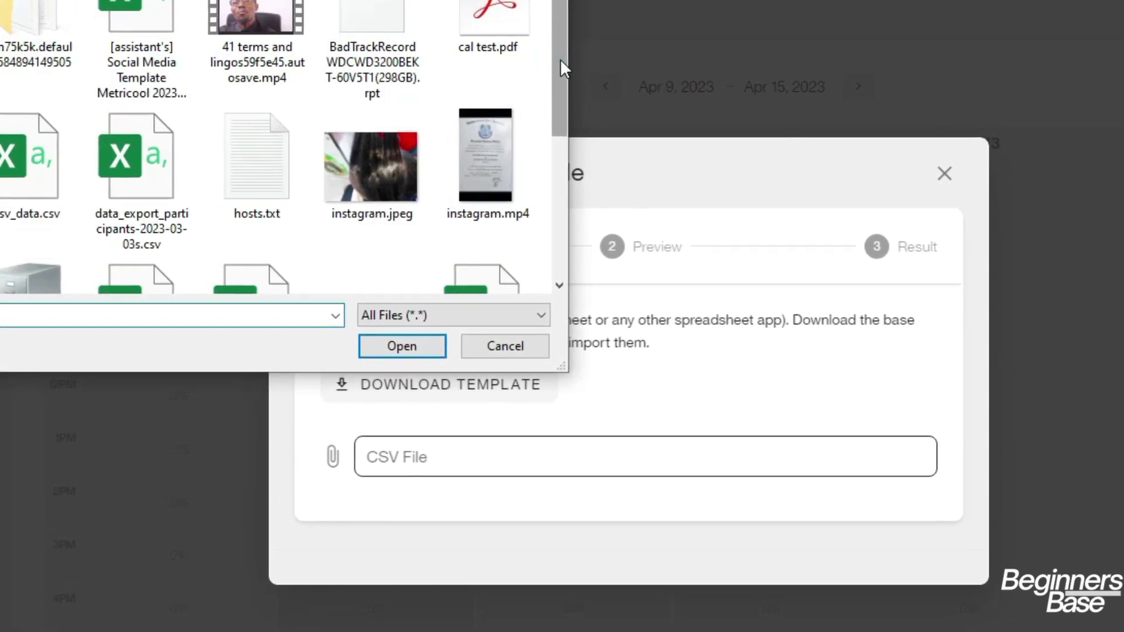
click(143, 26)
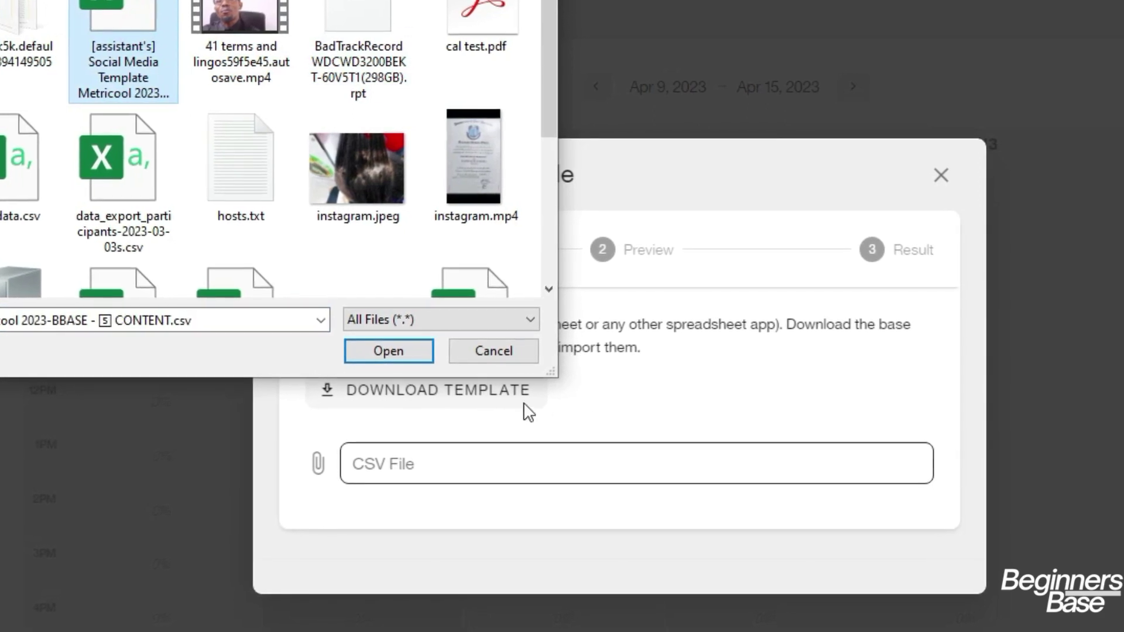
click(411, 351)
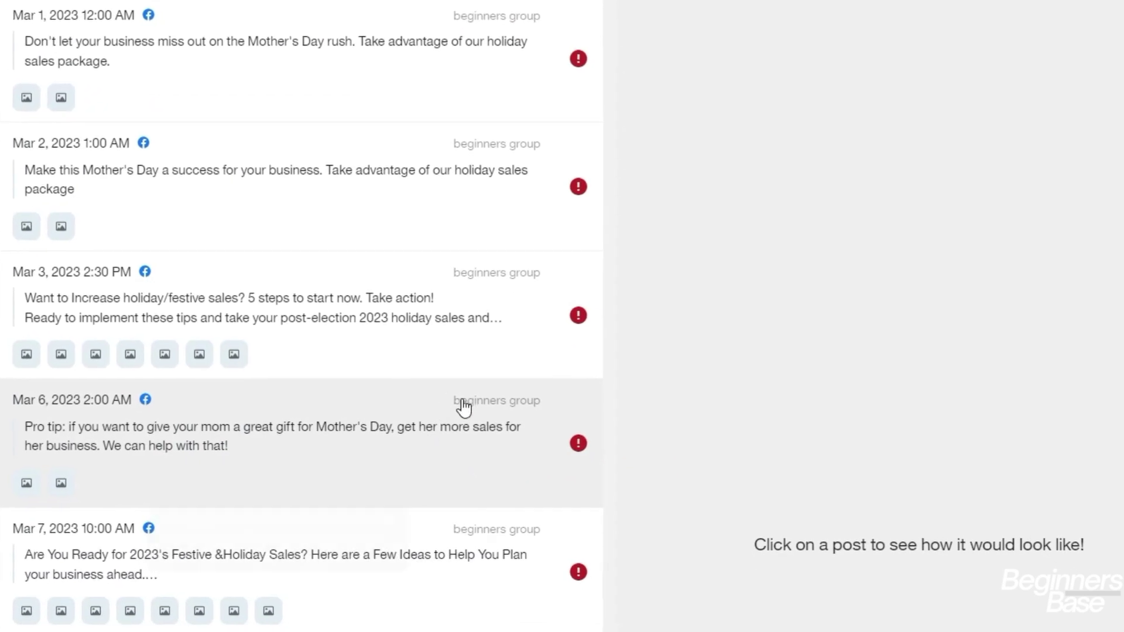
- Check both pages of the post preview, import the 41 posts and accept the import result
scroll(502, 427, down, 5)
scroll(493, 419, down, 3)
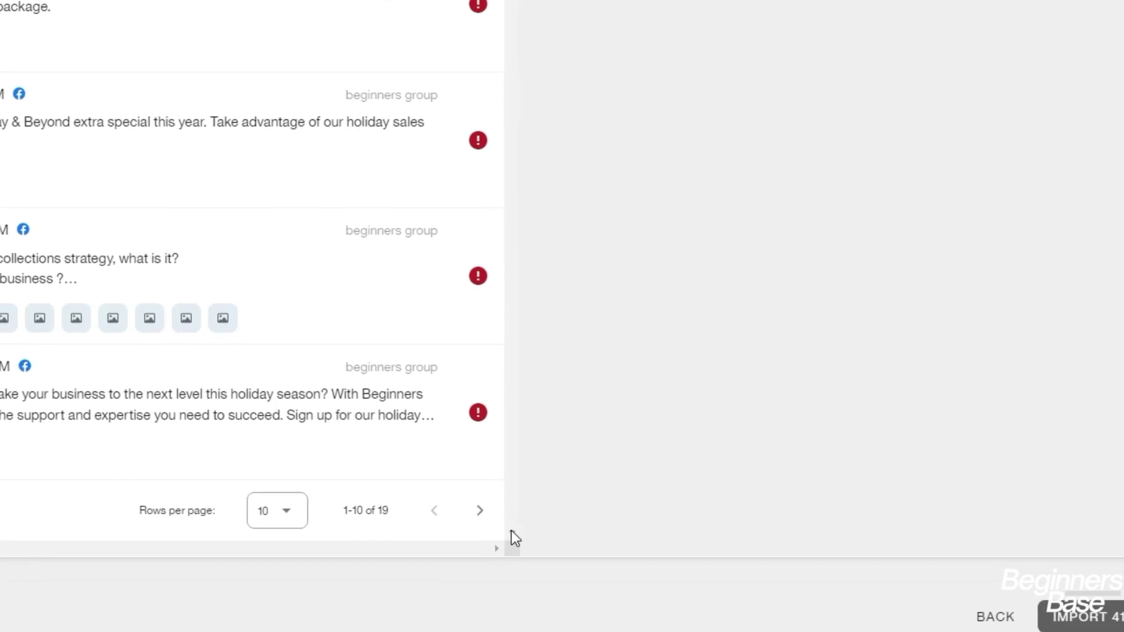
click(461, 501)
click(430, 490)
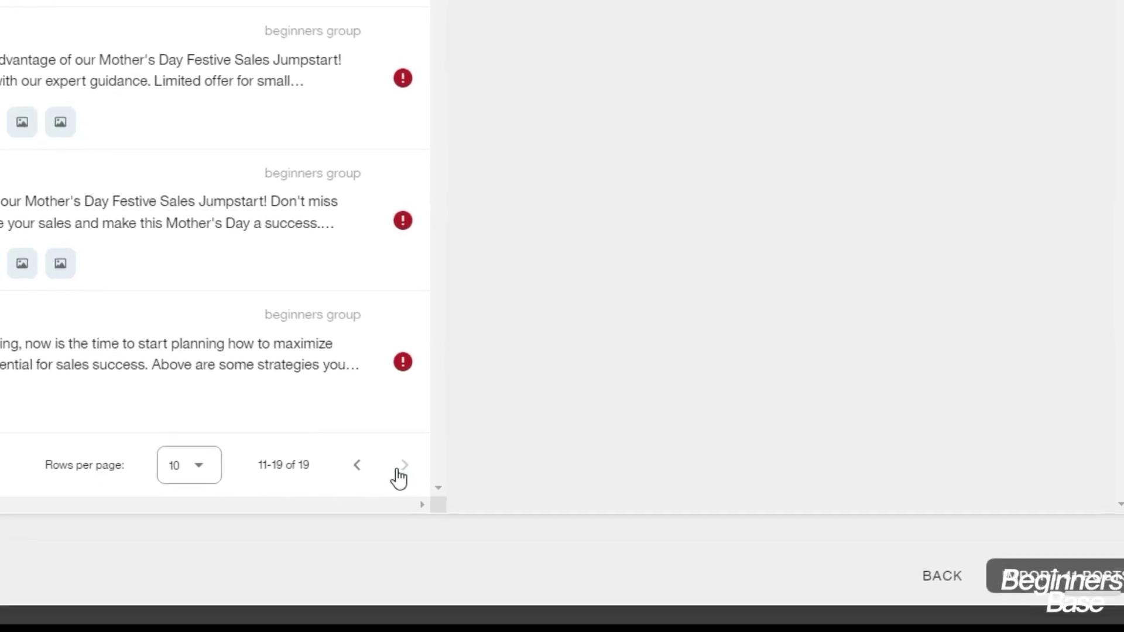
scroll(321, 421, up, 5)
scroll(319, 417, up, 5)
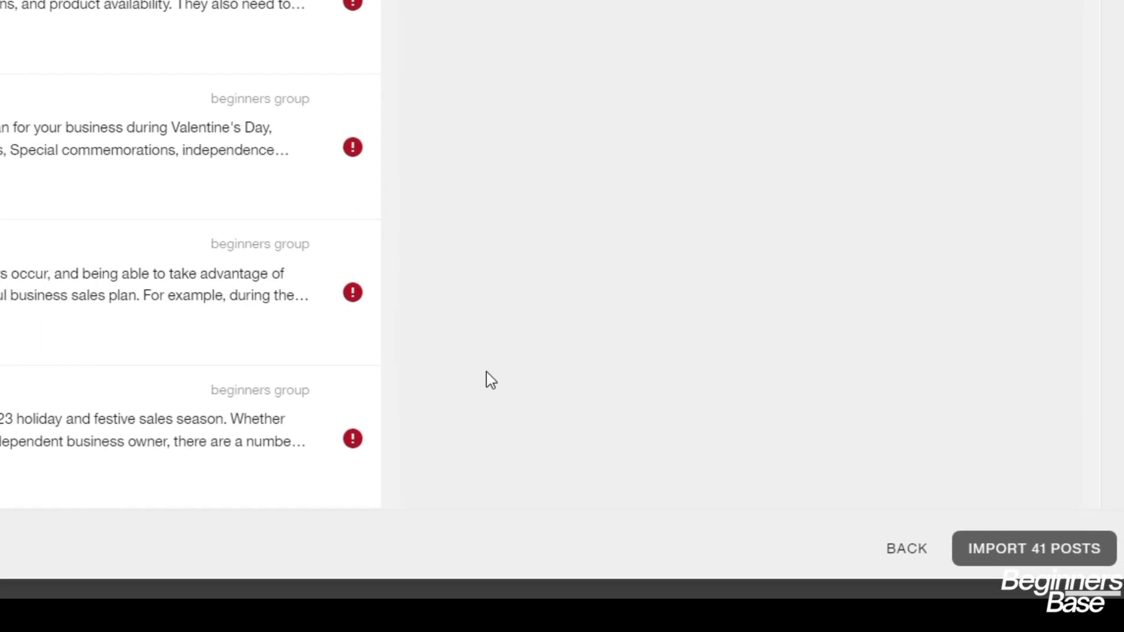
click(1013, 545)
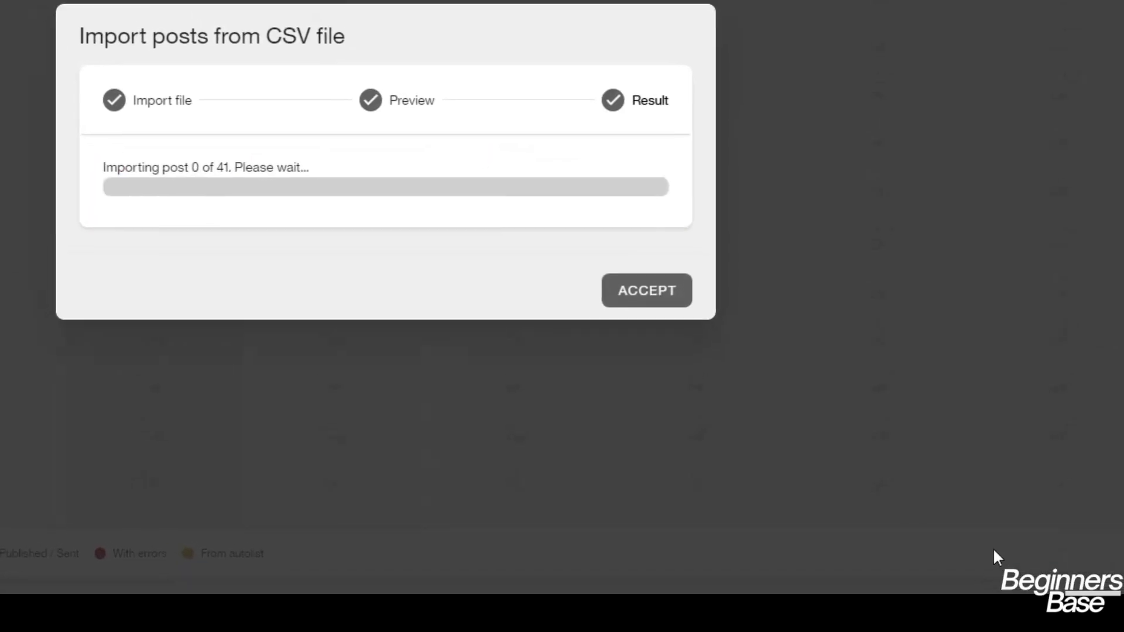
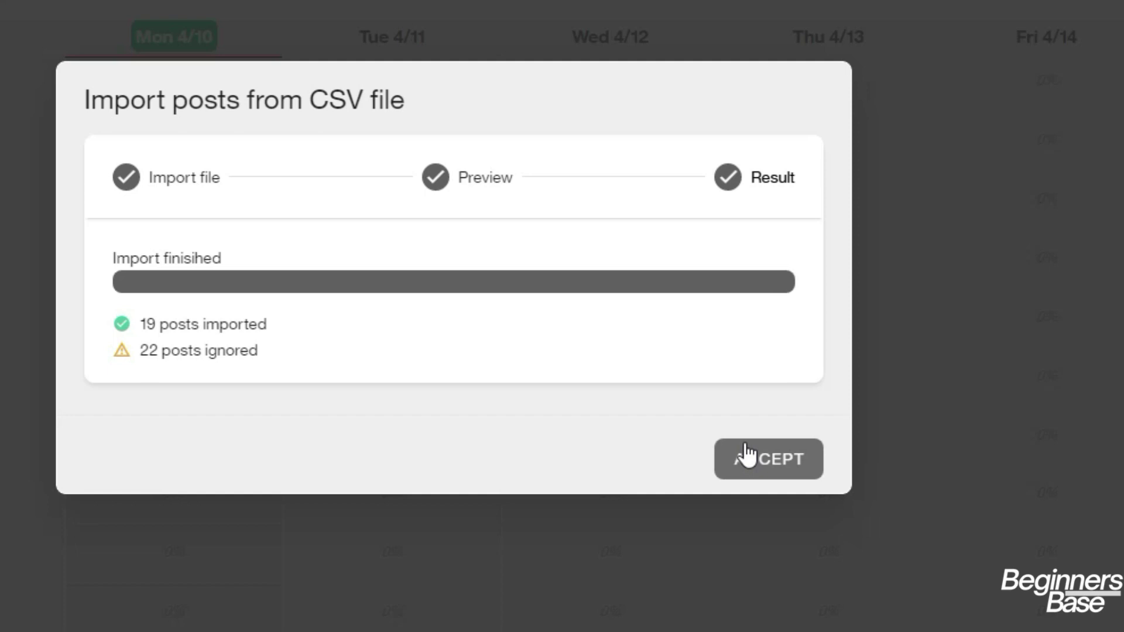
click(747, 456)
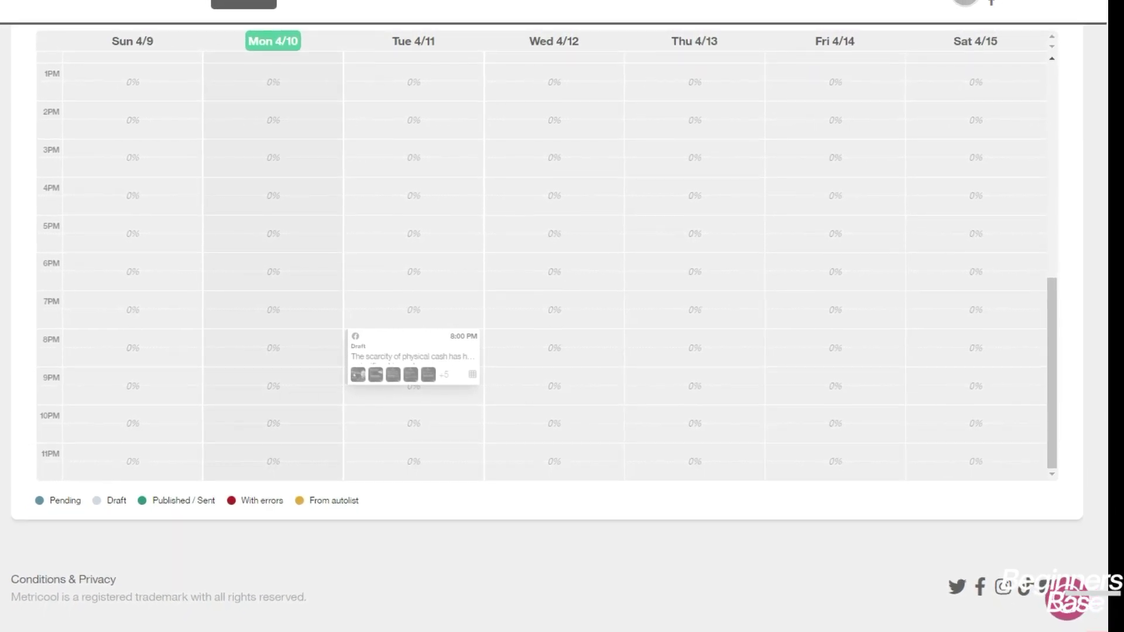
- Examine the imported draft posts on the planning calendar, going back week by week from Apr 9–15, 2023 past Mar 12–18, 2023
scroll(183, 54, up, 3)
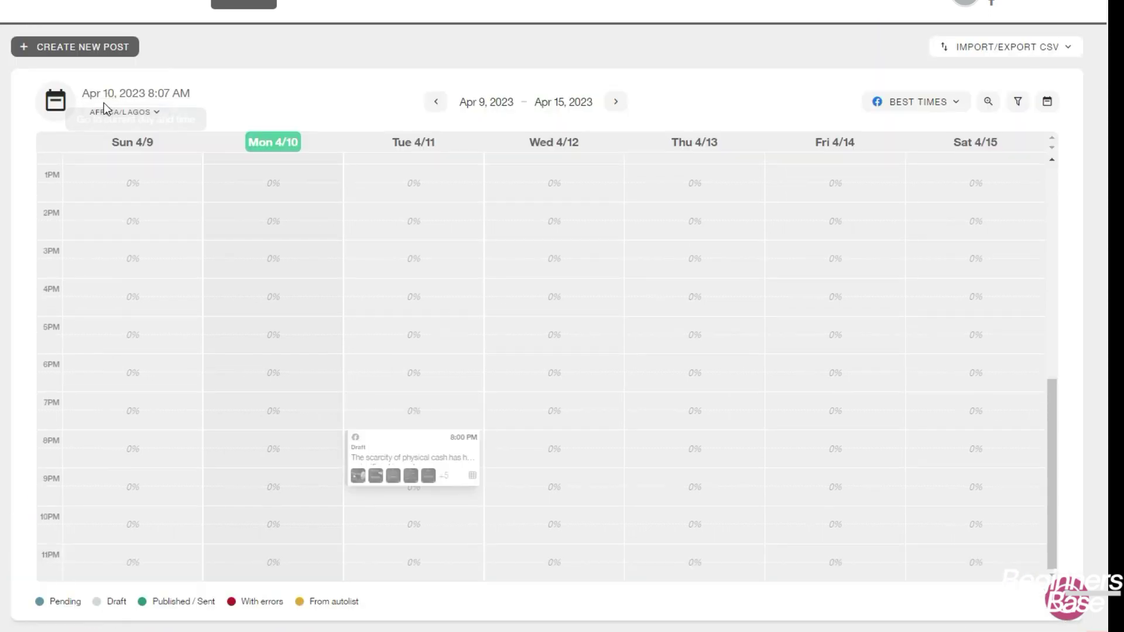
click(111, 100)
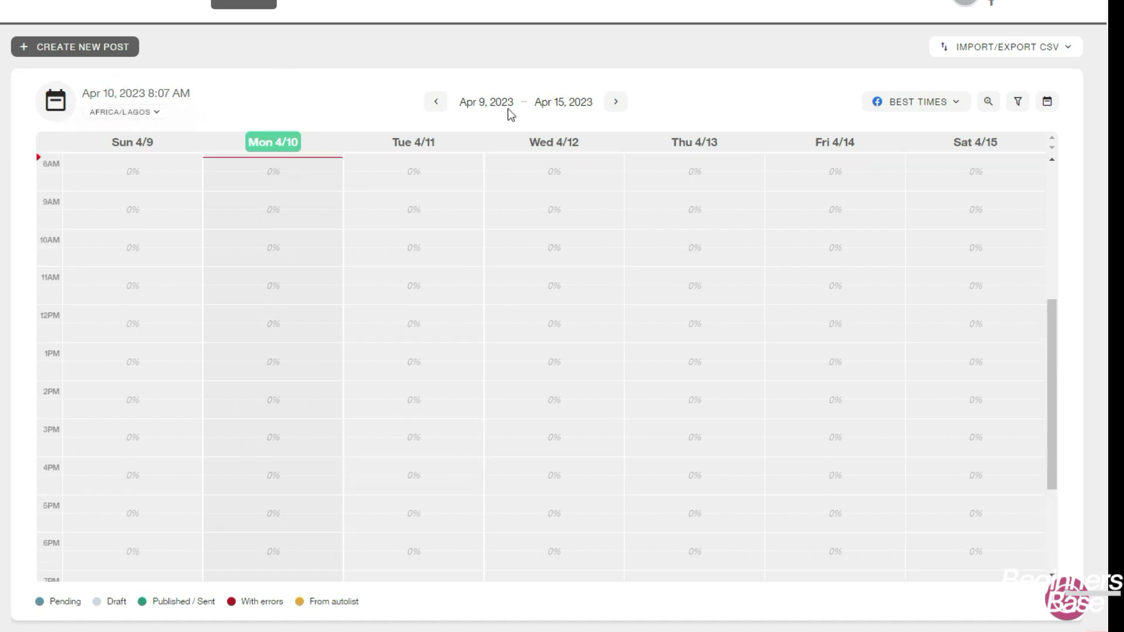
click(436, 103)
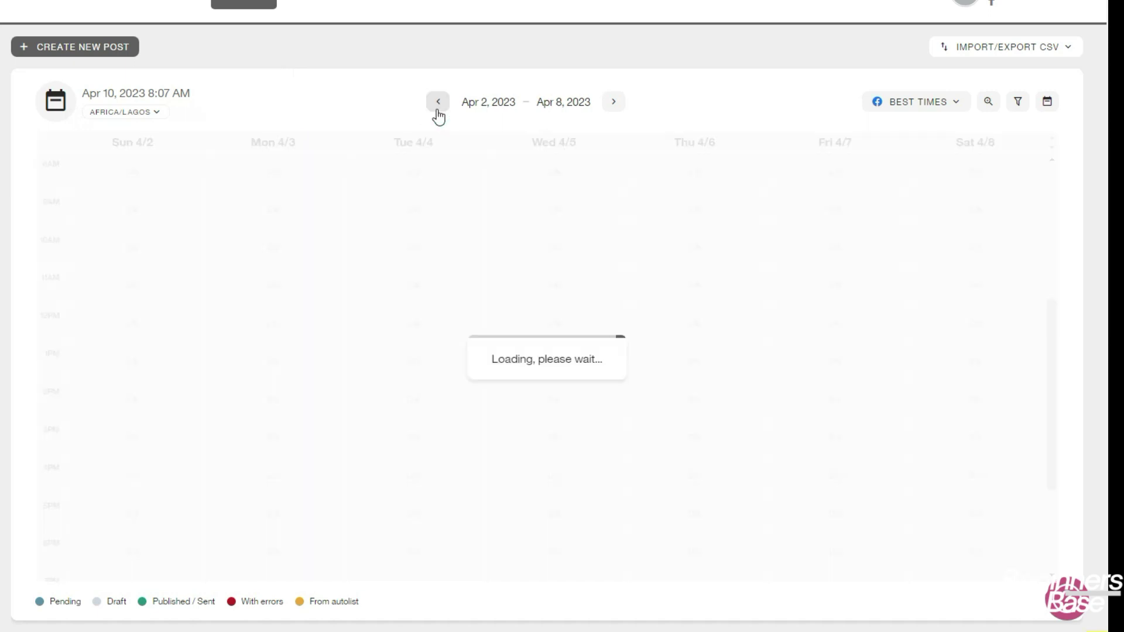
click(437, 111)
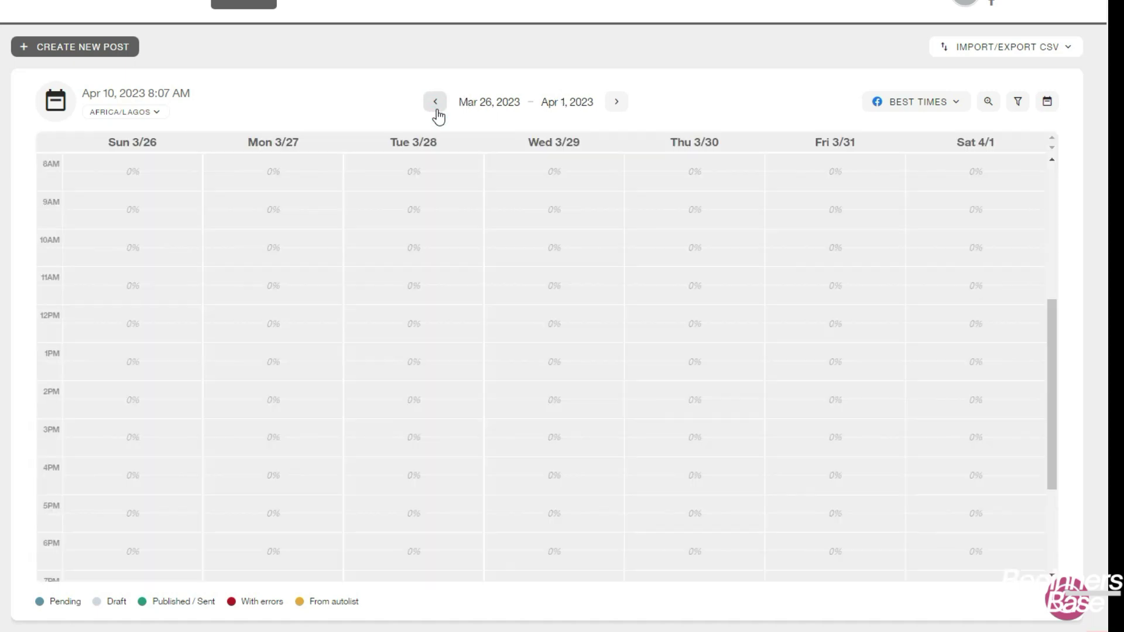
click(437, 111)
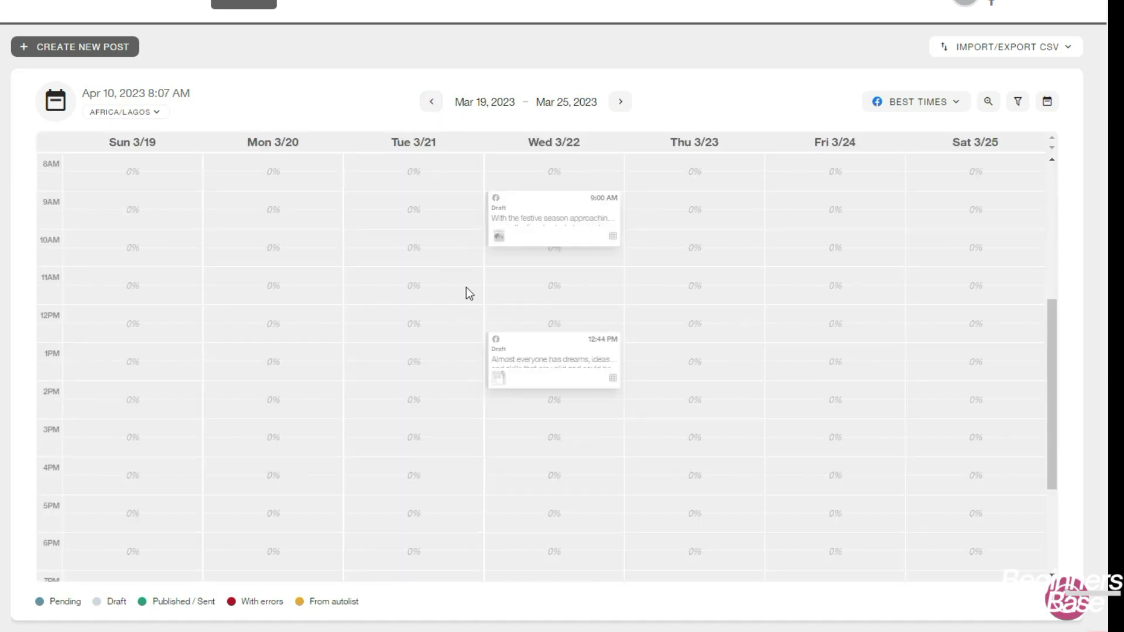
mouse_move(515, 218)
mouse_move(510, 364)
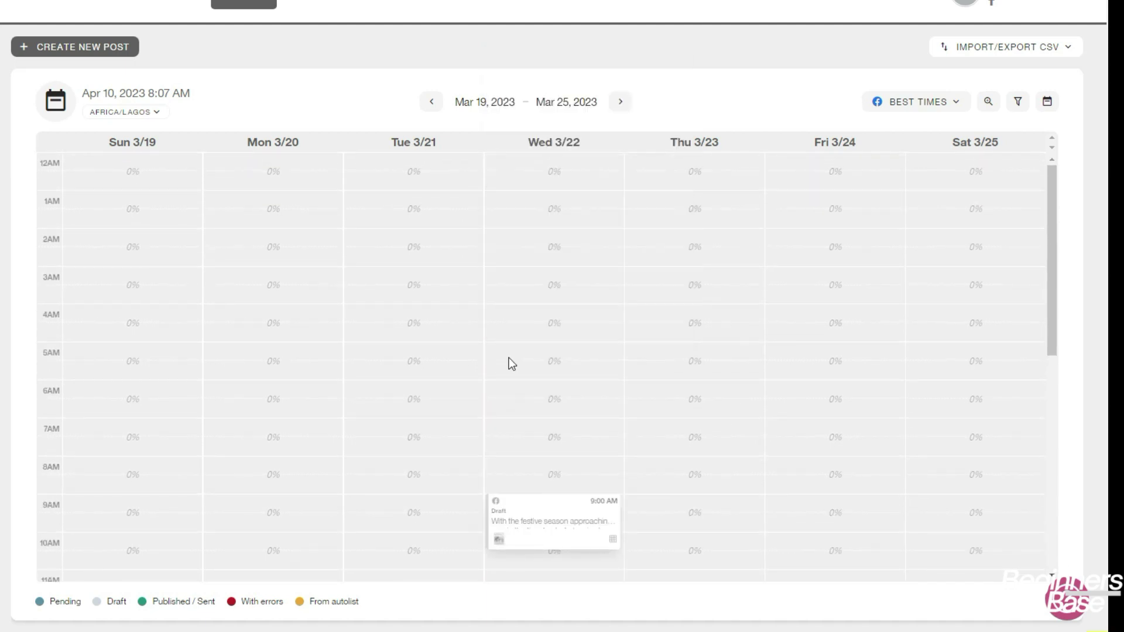
scroll(508, 358, down, 2)
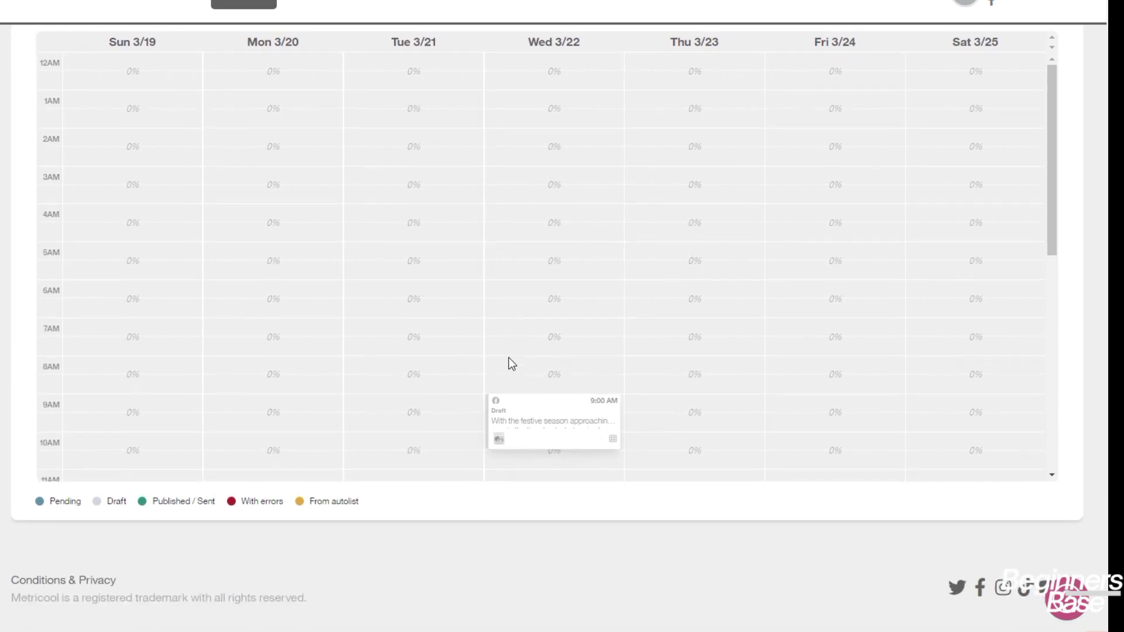
scroll(512, 364, up, 1)
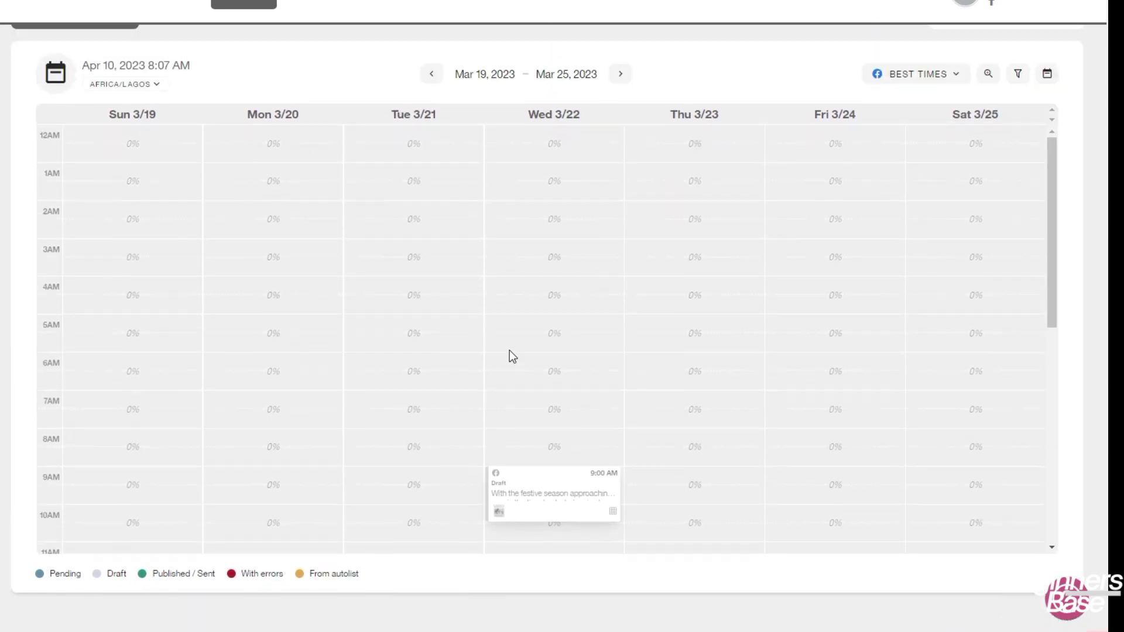
click(434, 76)
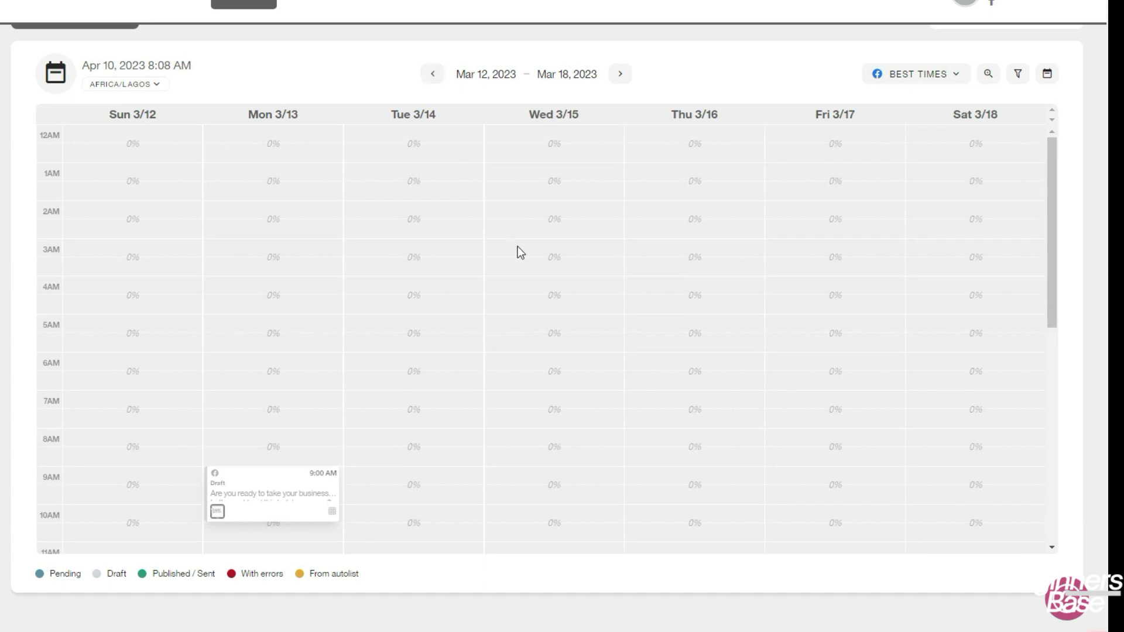
scroll(520, 252, down, 1)
scroll(520, 252, up, 1)
click(432, 73)
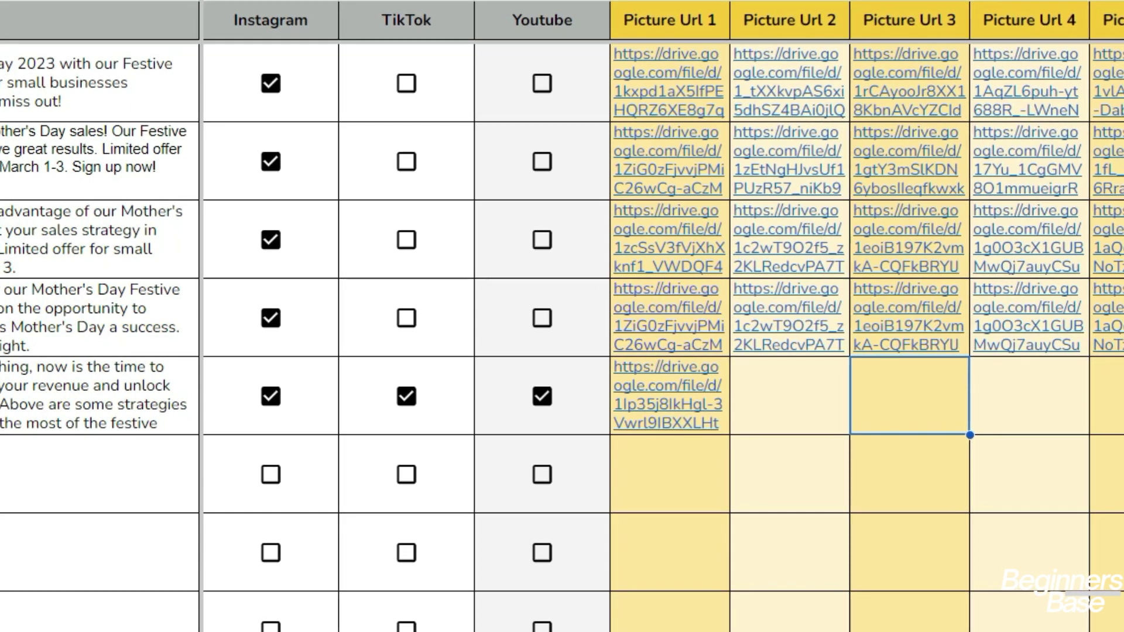
- Switch to the CONTENT sheet in Google Sheets and inspect the Date cells of the first two posts with their date pickers
scroll(662, 336, left, 1)
scroll(664, 337, left, 3)
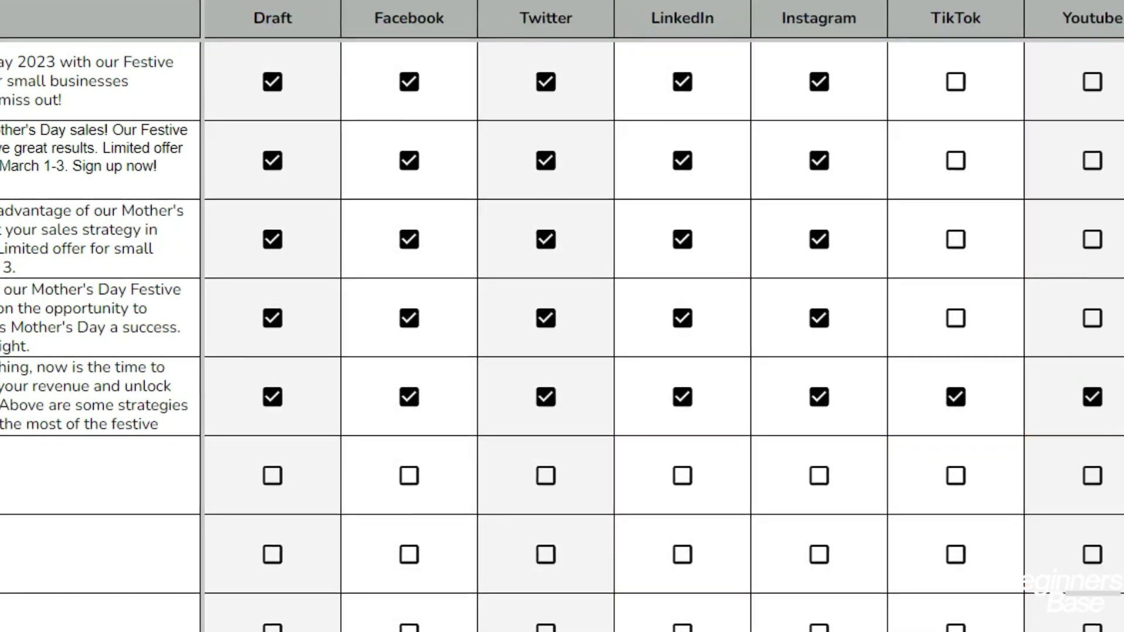
scroll(664, 336, left, 2)
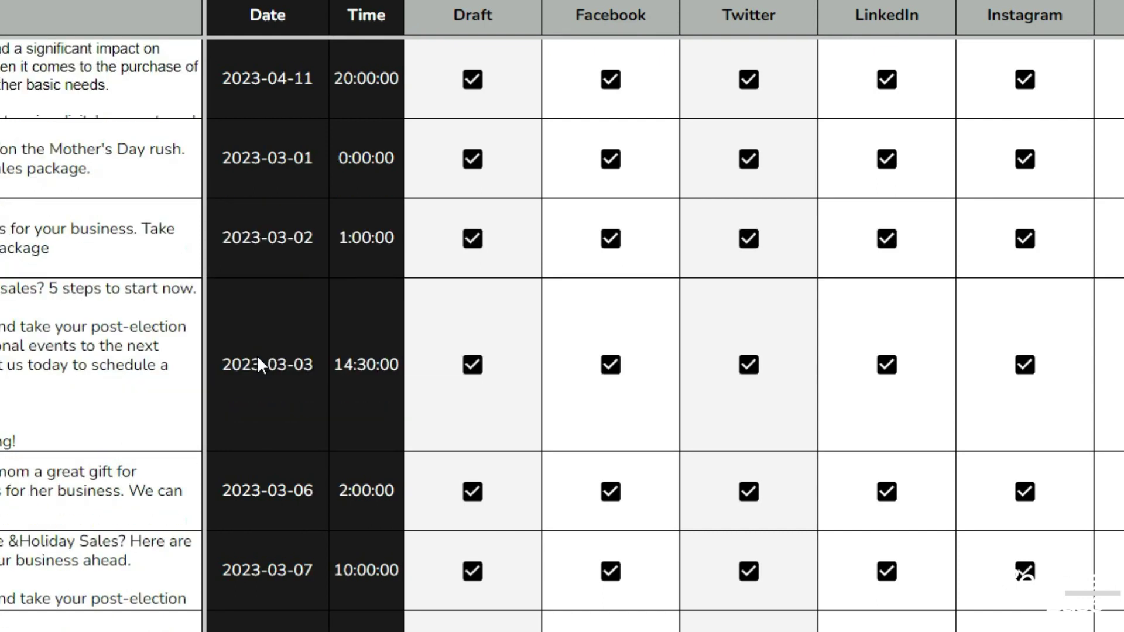
click(254, 68)
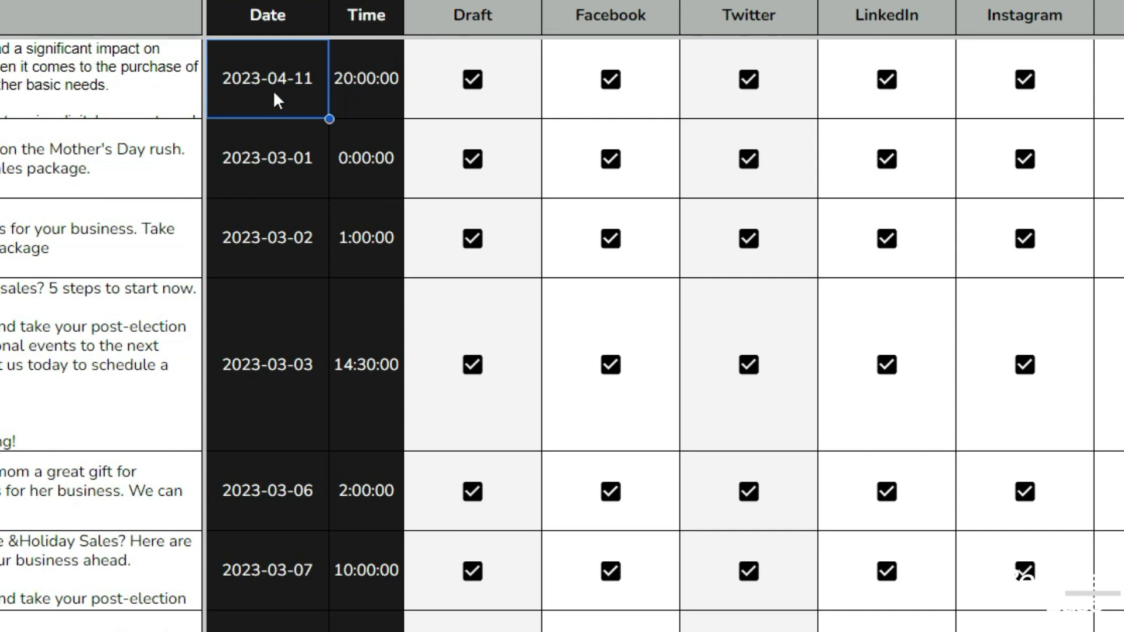
double_click(261, 75)
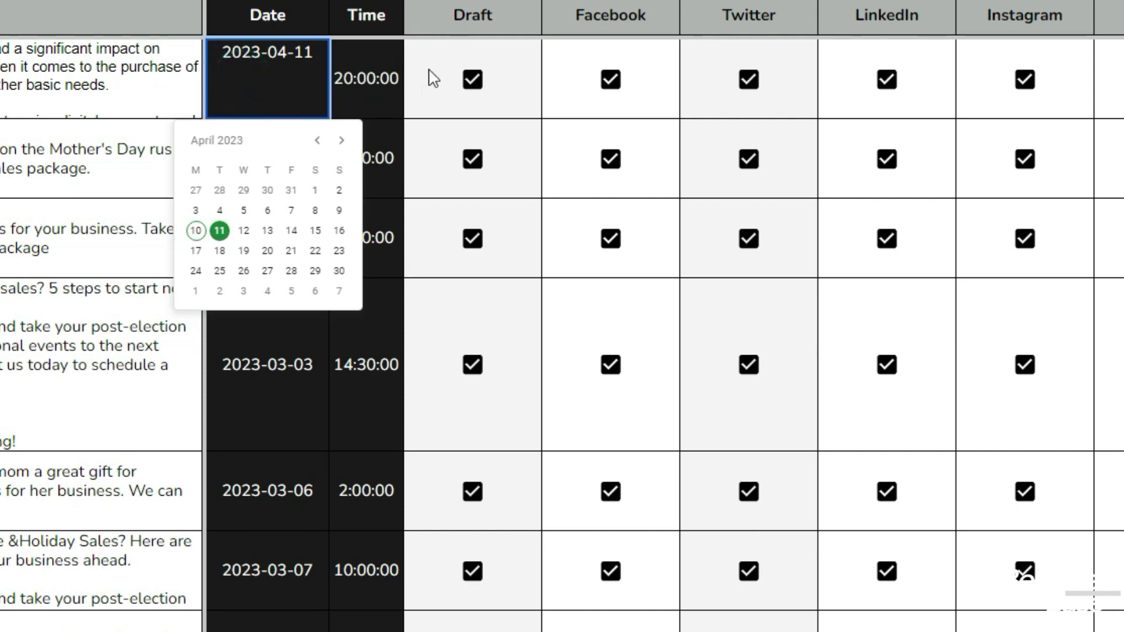
click(530, 85)
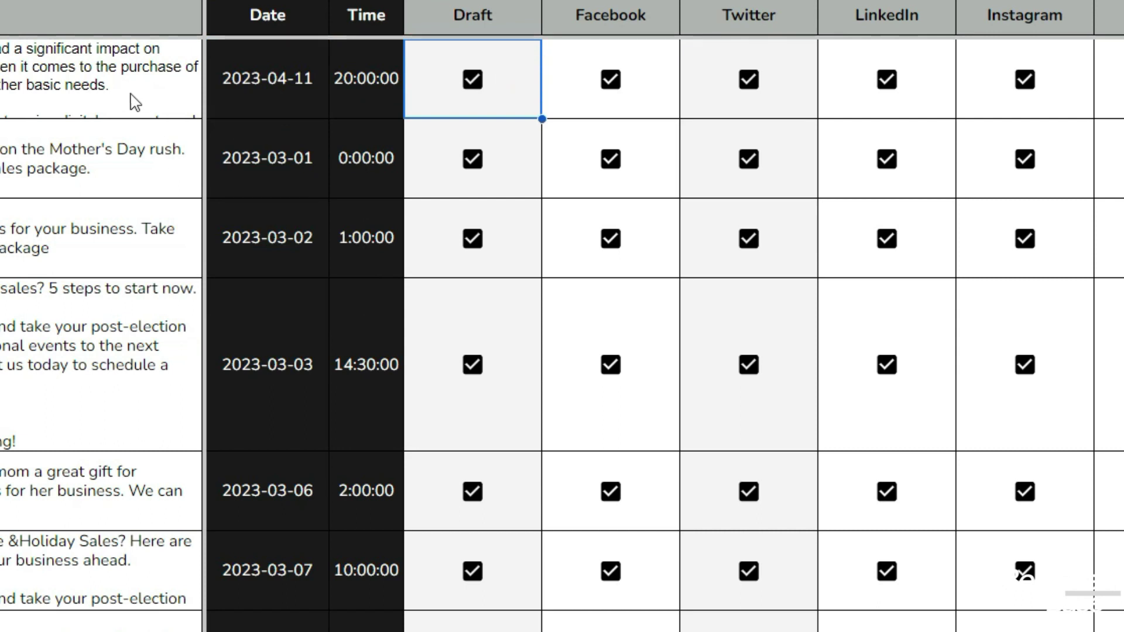
click(276, 158)
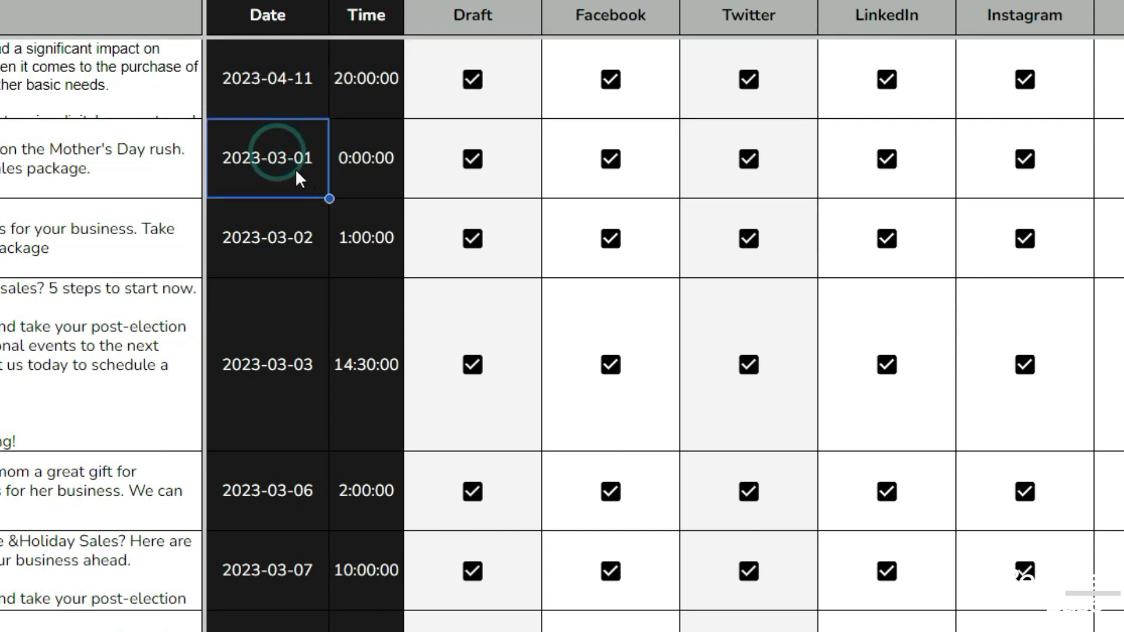
double_click(295, 169)
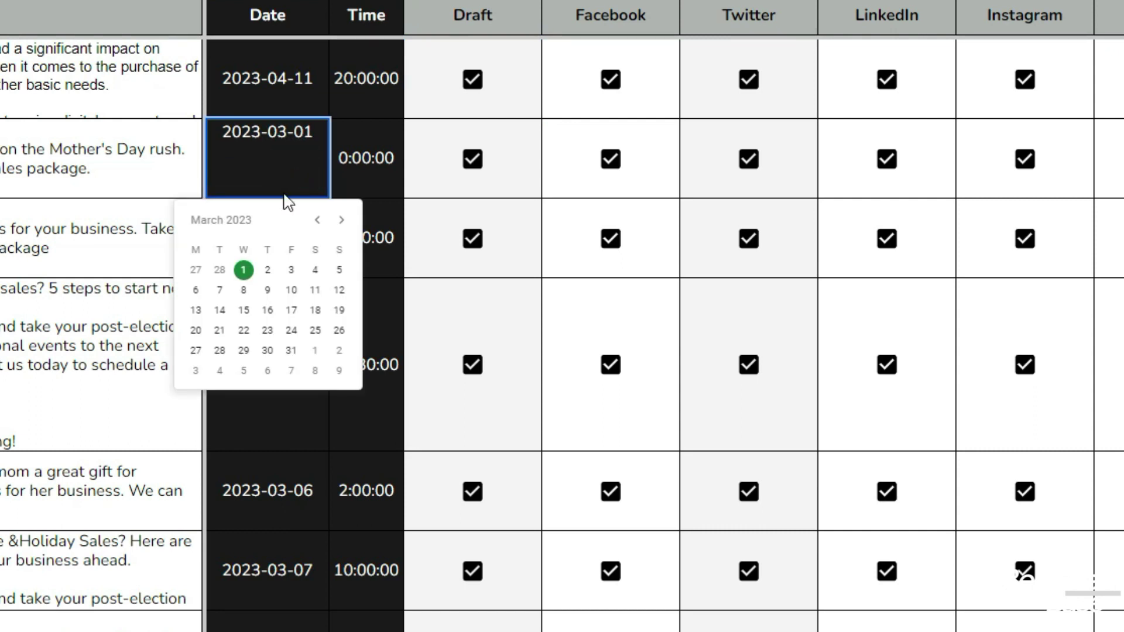
- Fill the Date column down from the first post's 2023-04-11 so the following posts get consecutive daily dates
click(269, 101)
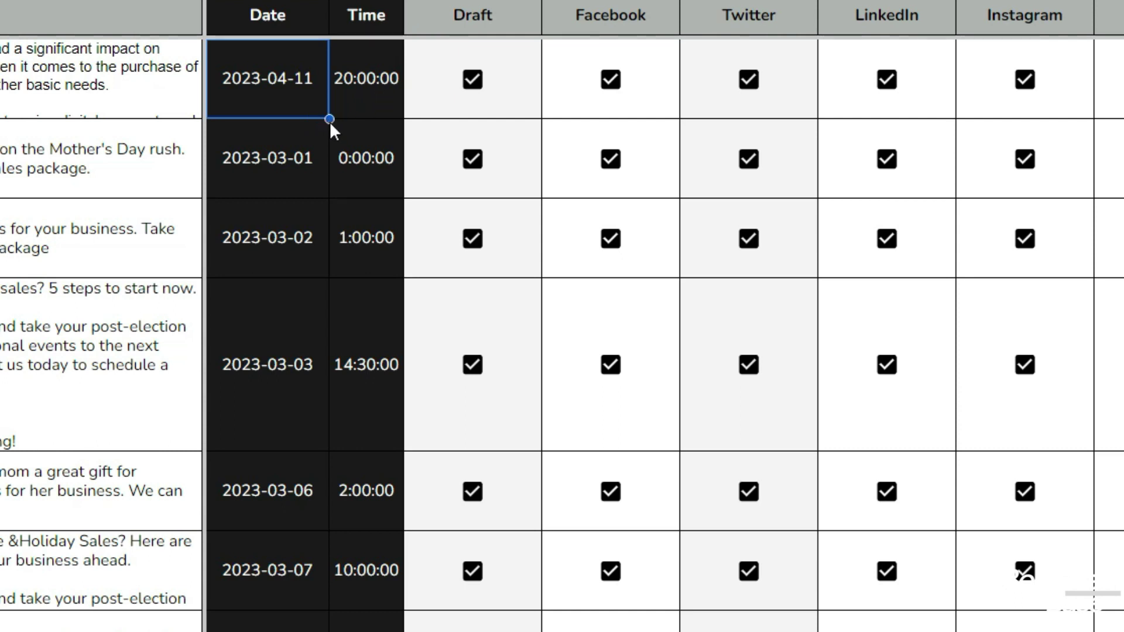
drag(329, 119, 301, 398)
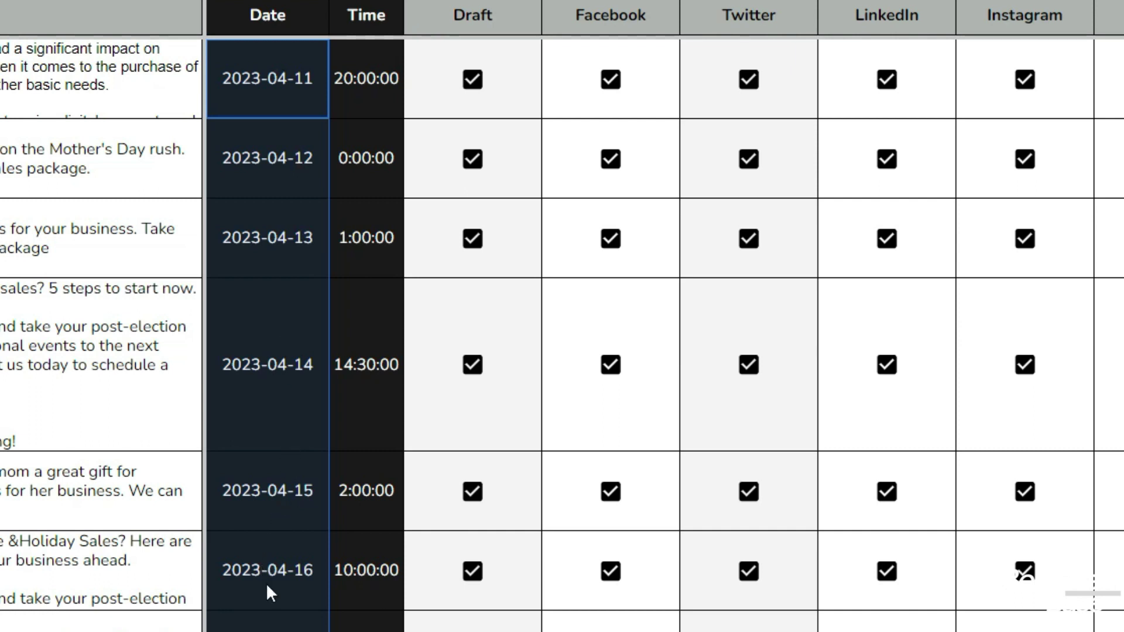
- Check the consecutive dates filled down the Date column of the CONTENT sheet
scroll(240, 591, down, 8)
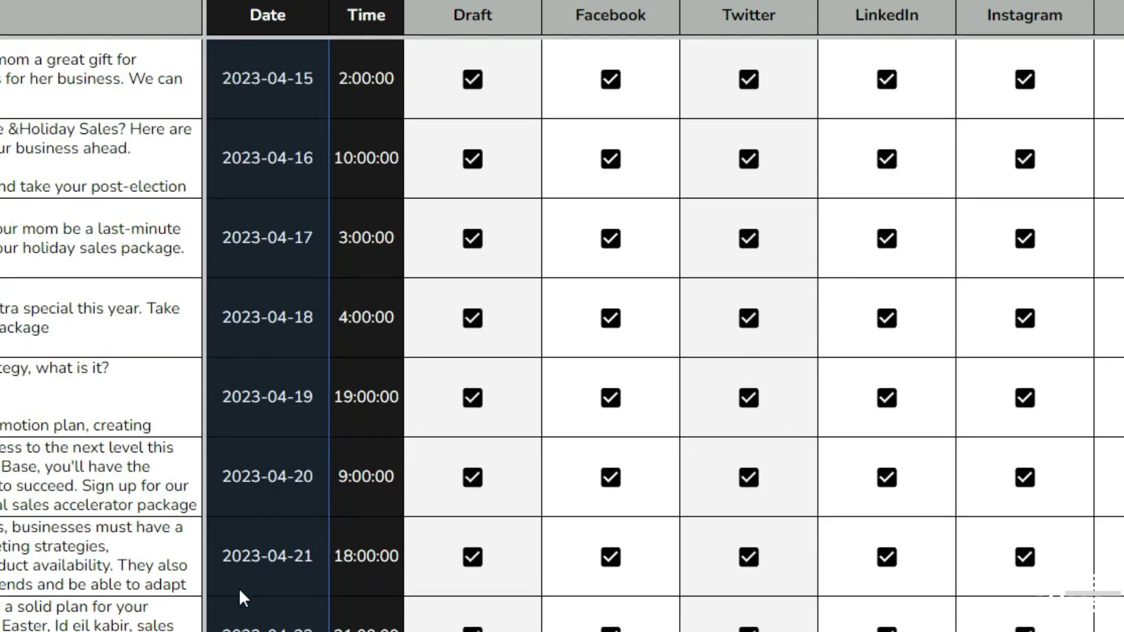
scroll(240, 591, up, 1)
scroll(240, 592, down, 1)
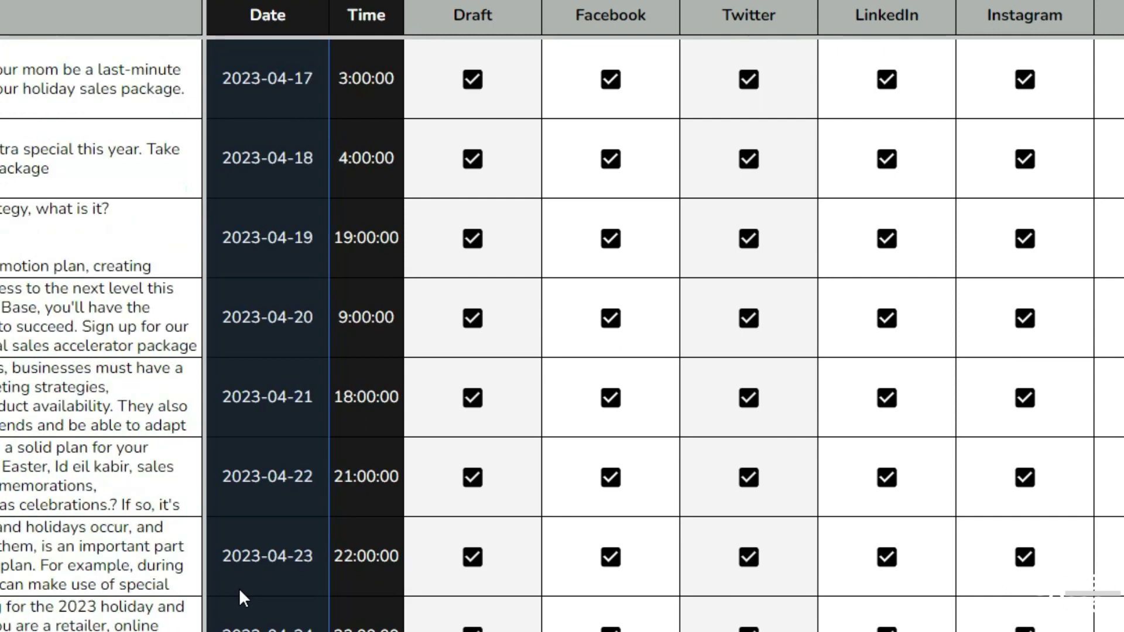
scroll(240, 592, down, 1)
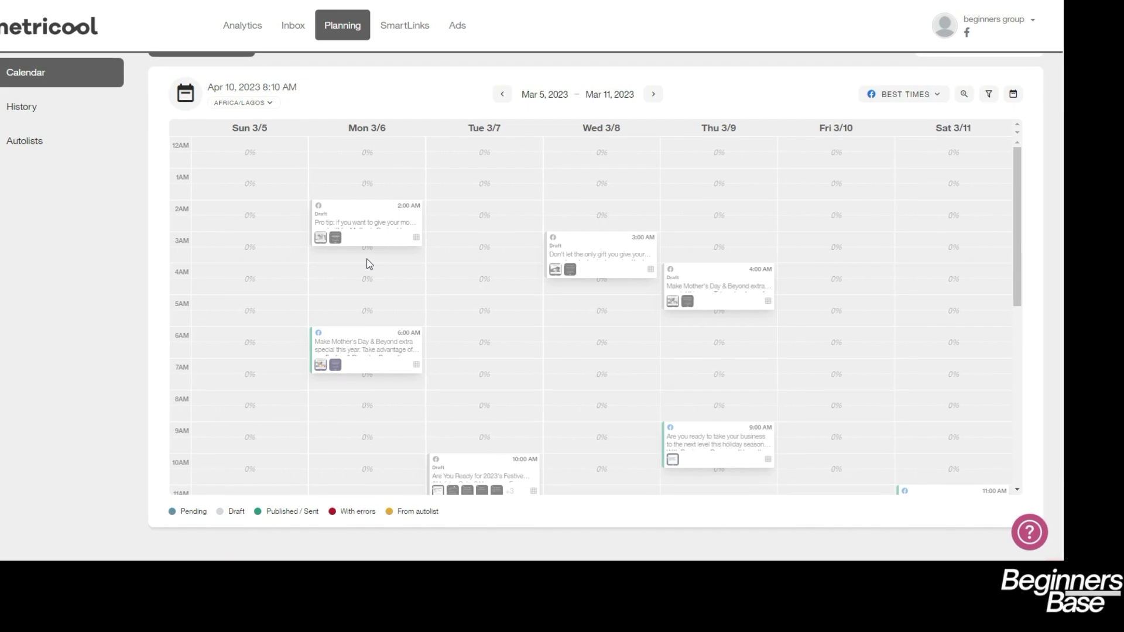
mouse_move(340, 237)
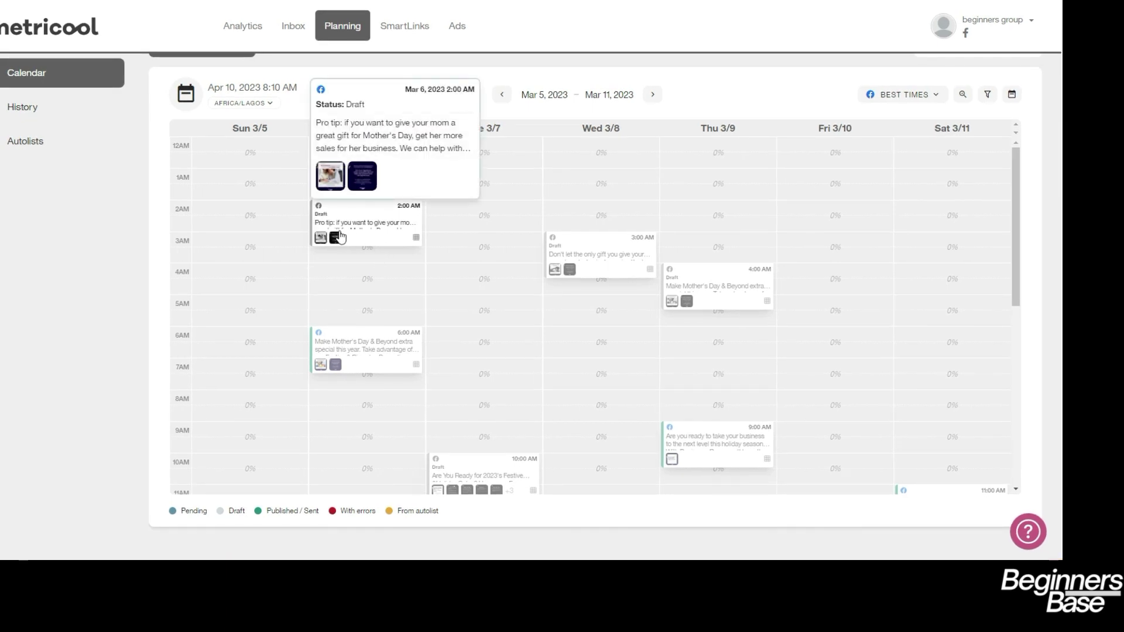
click(502, 95)
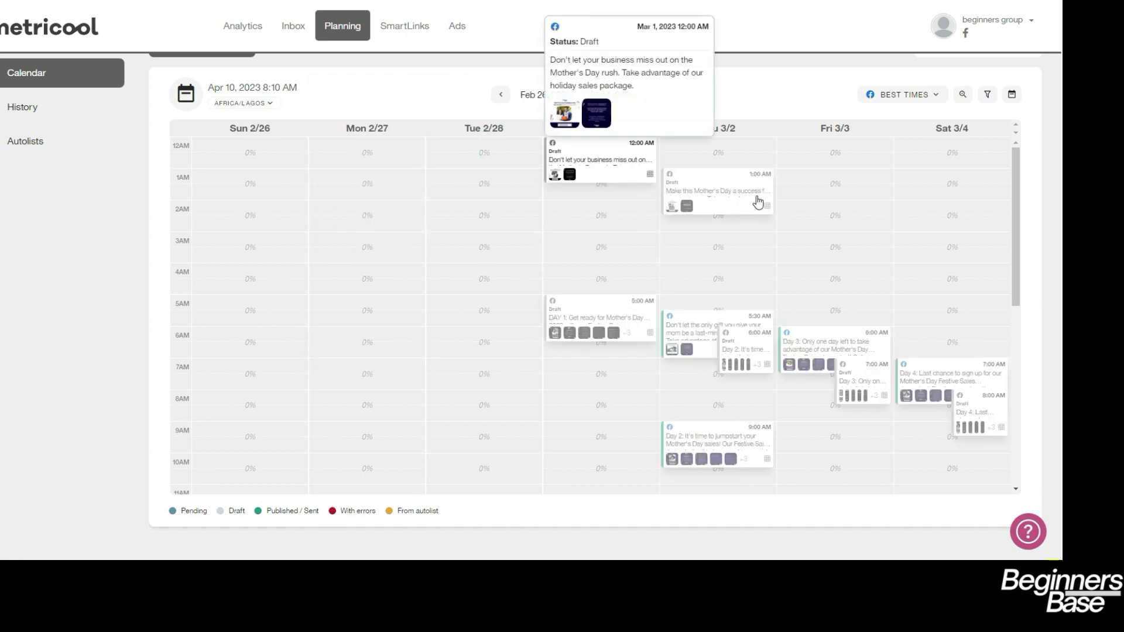
mouse_move(640, 171)
click(627, 162)
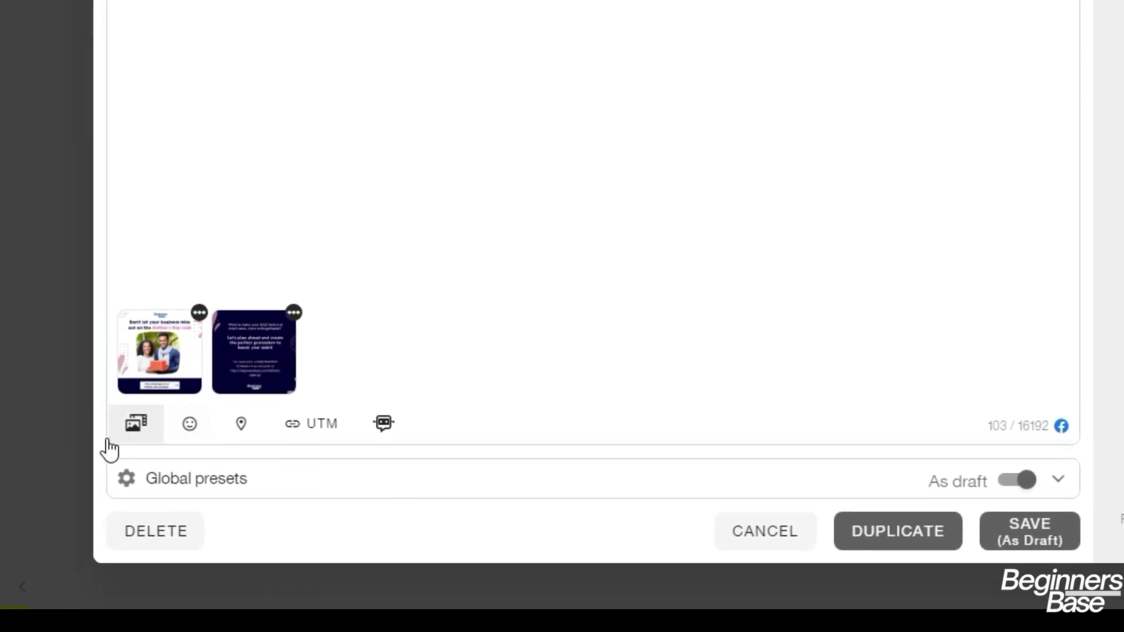
click(142, 436)
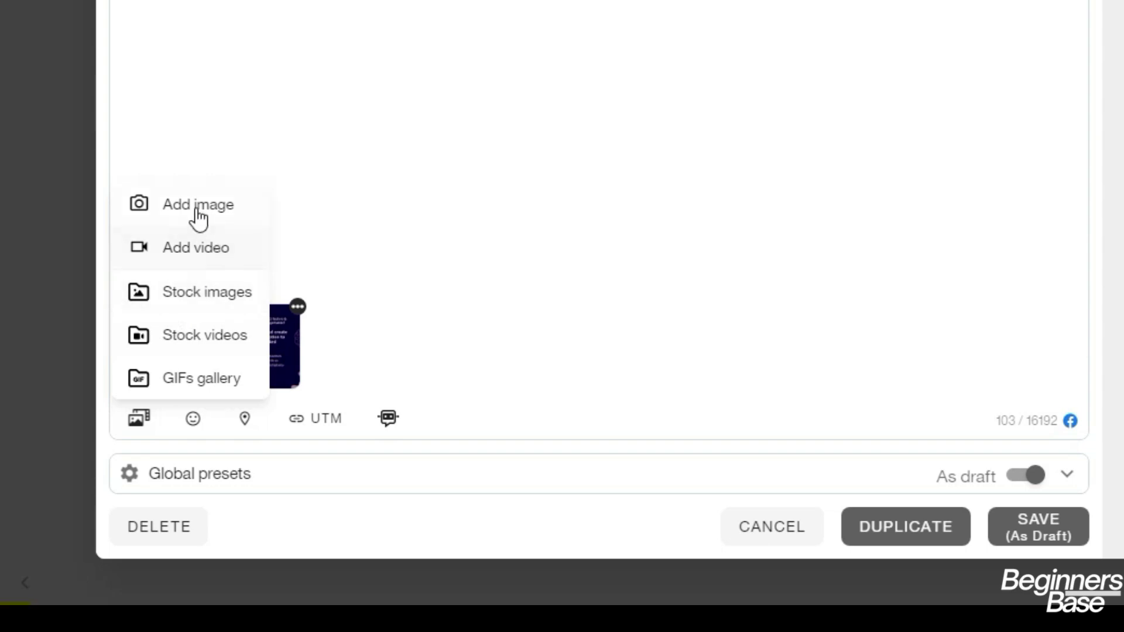
click(271, 181)
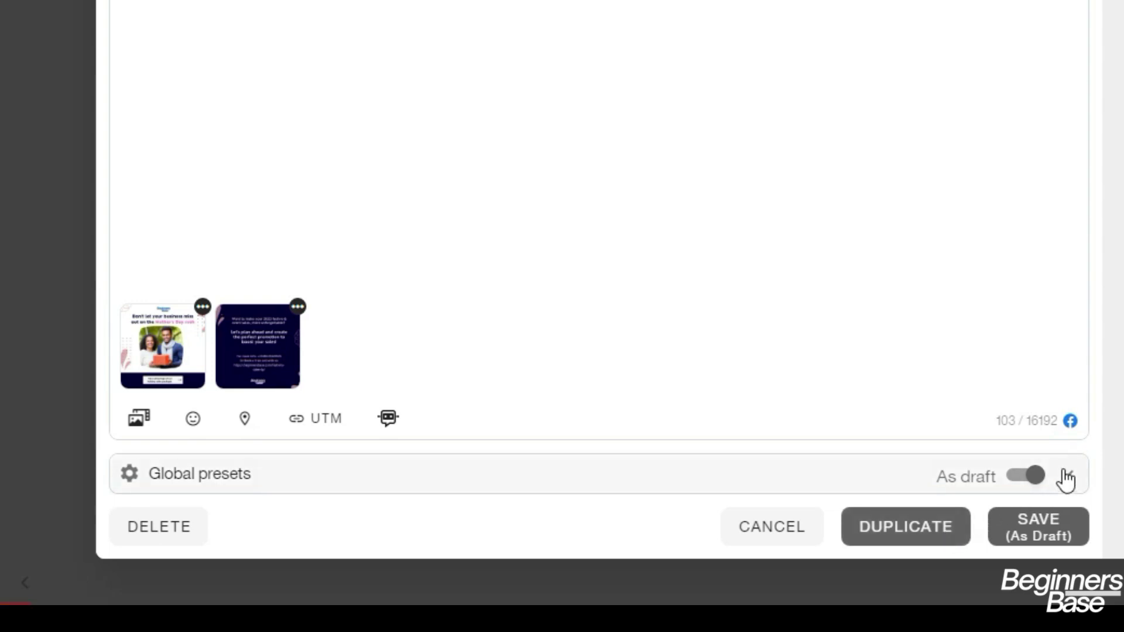
- Turn off the post's draft setting and set its publish date to April 11, 2023
click(1034, 491)
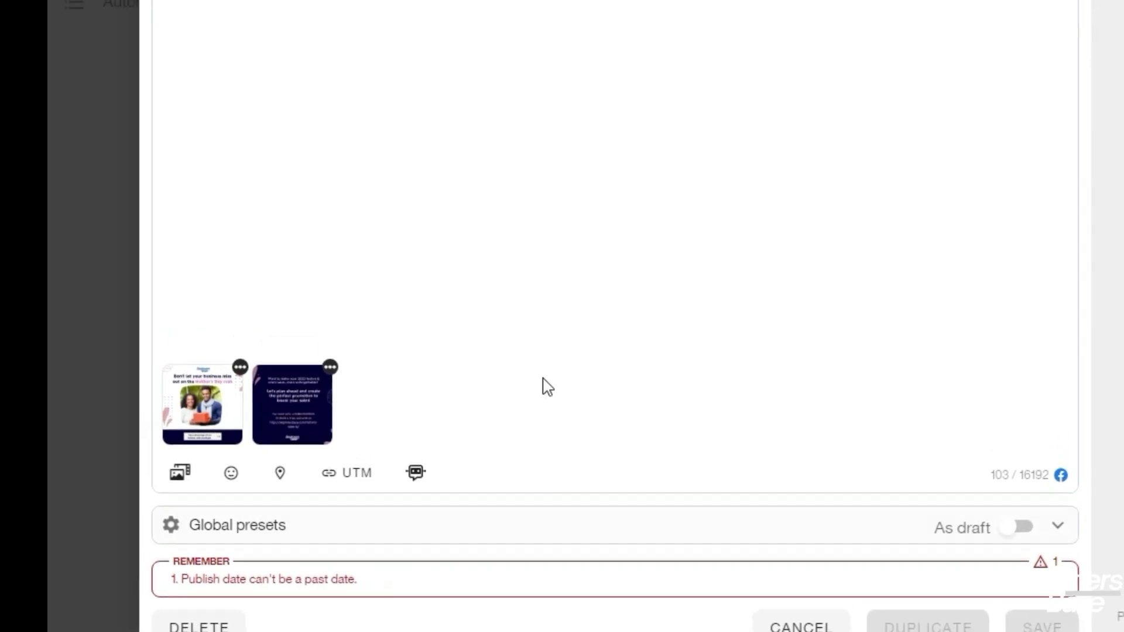
click(841, 204)
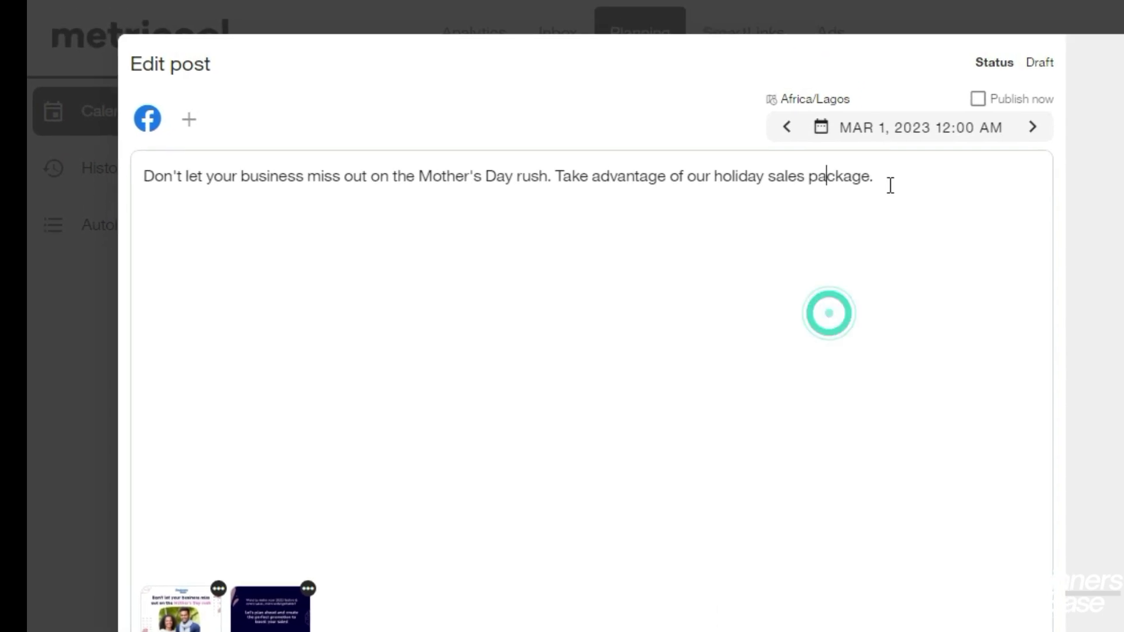
click(893, 136)
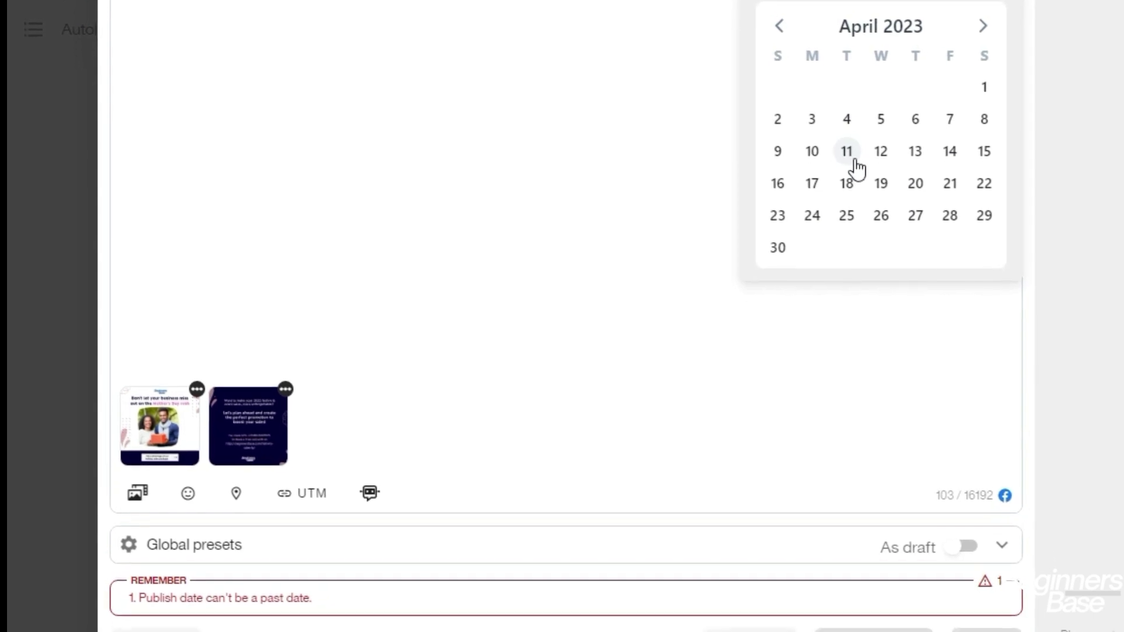
click(849, 120)
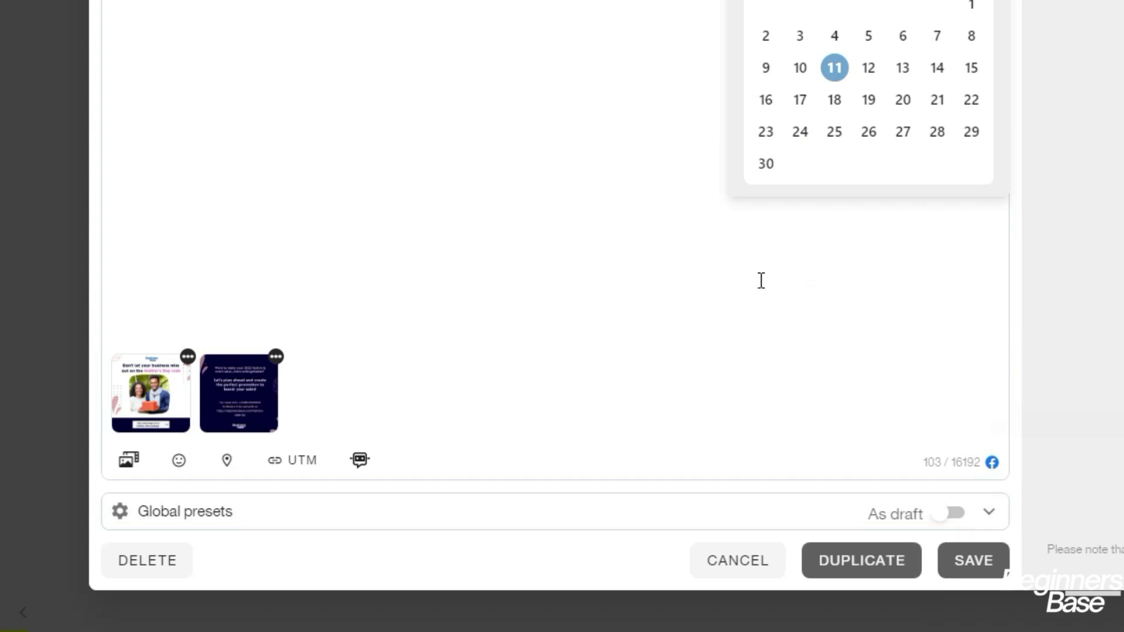
click(761, 324)
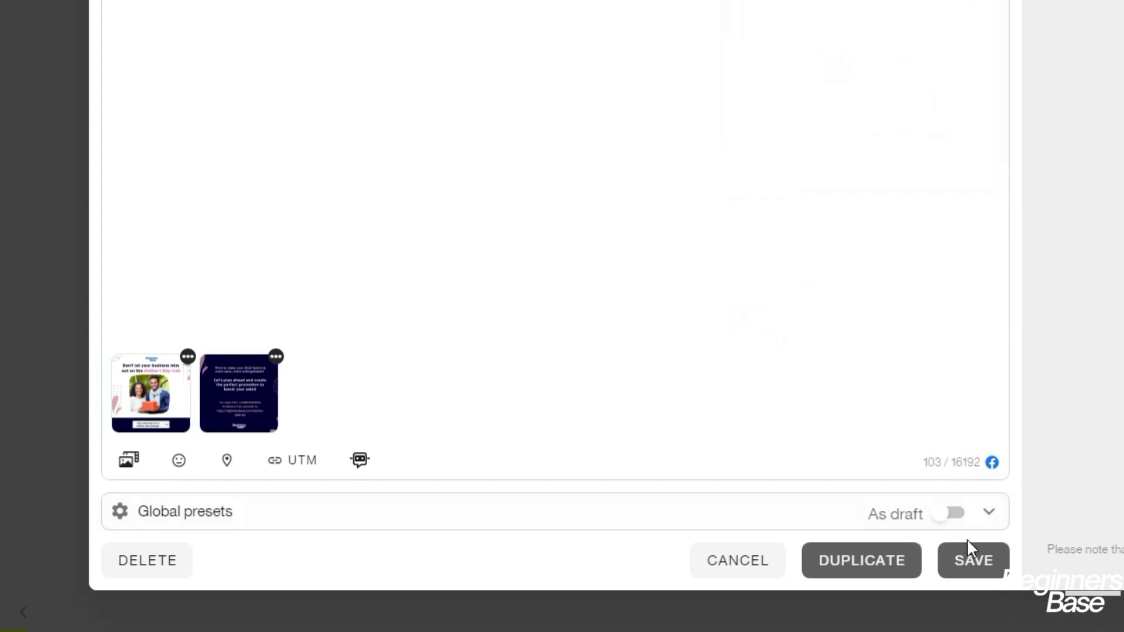
- Mark the Mother's Day rush post as a draft again, set its publish date to April 6, 2023 and save it
click(943, 521)
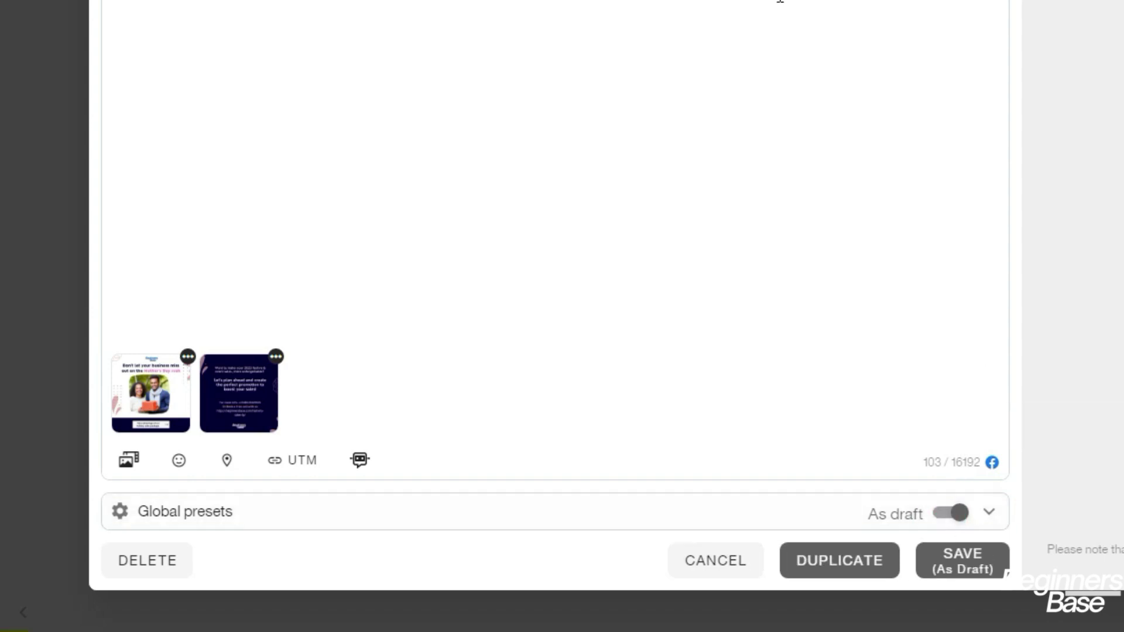
click(866, 0)
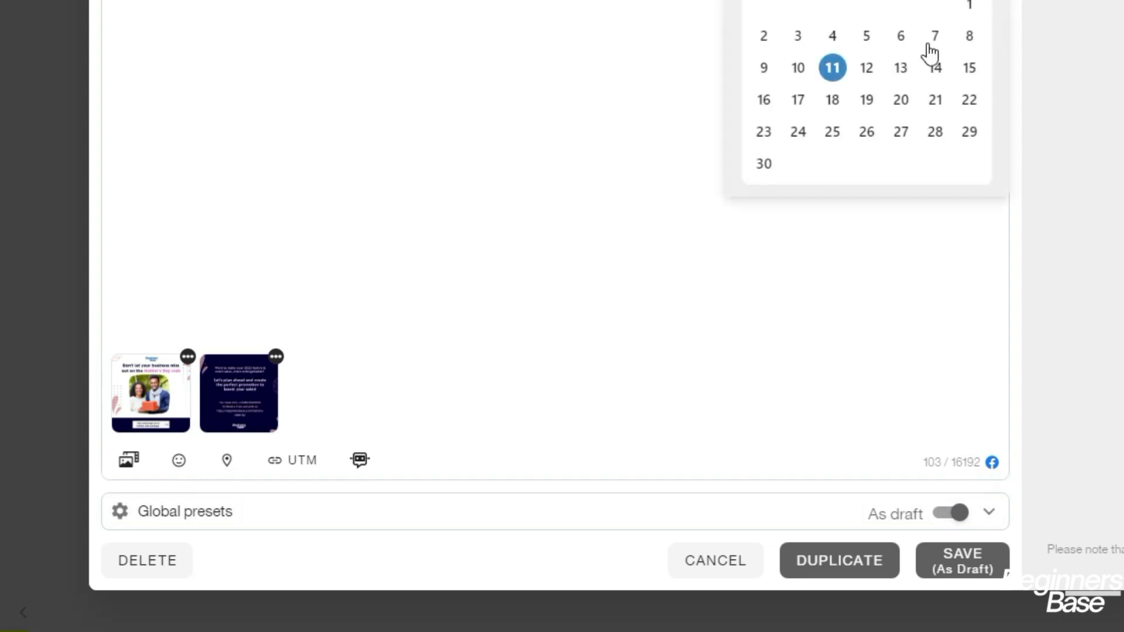
click(901, 38)
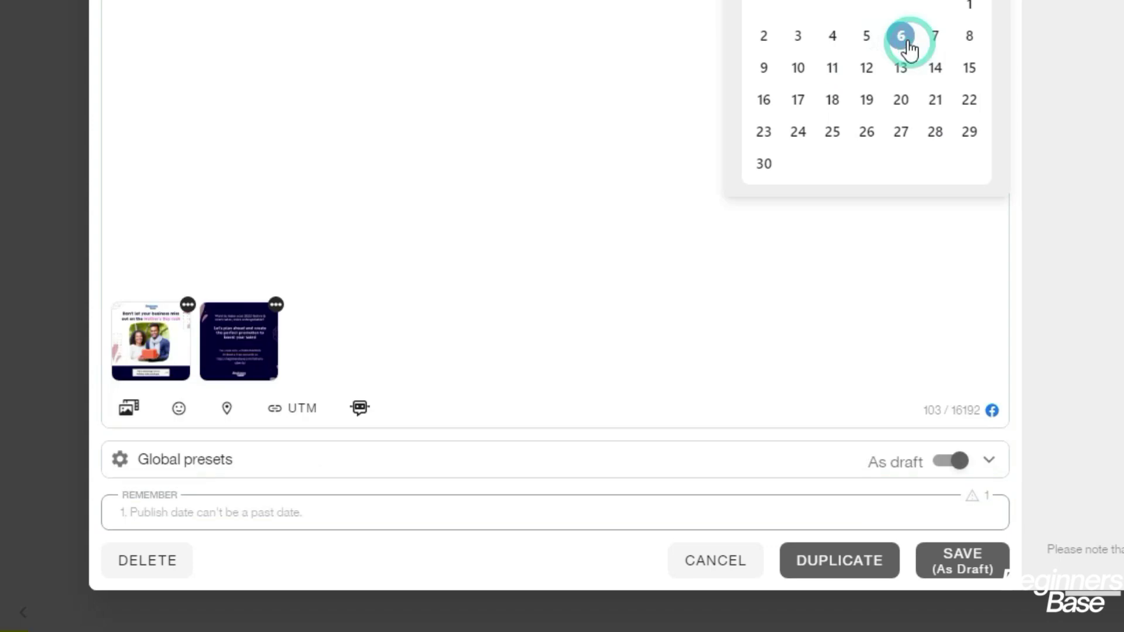
click(769, 270)
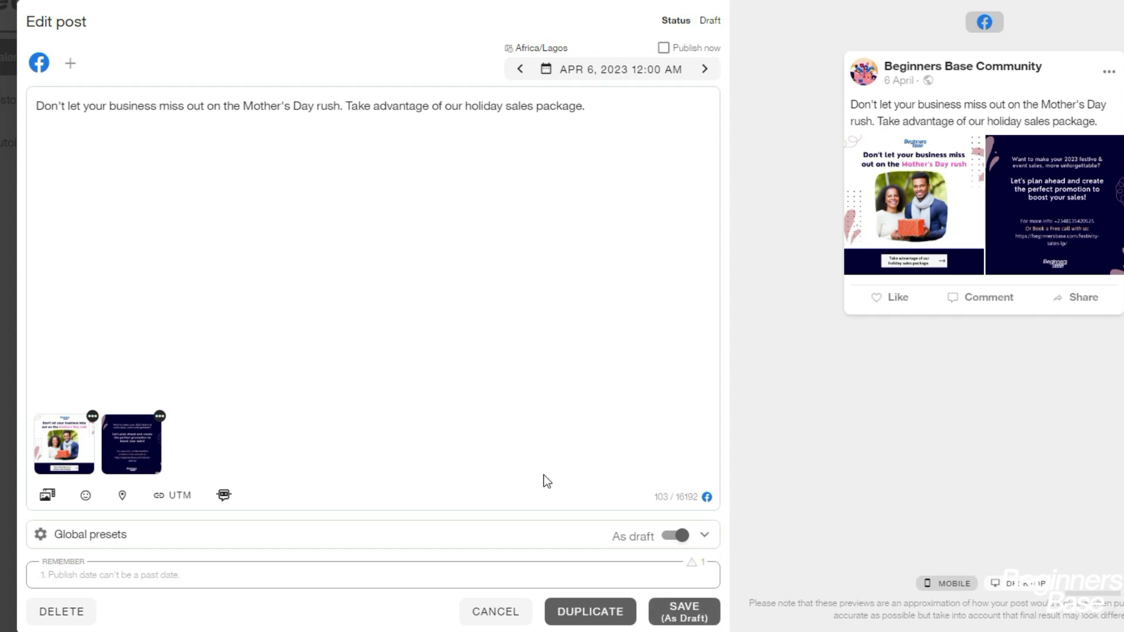
click(690, 620)
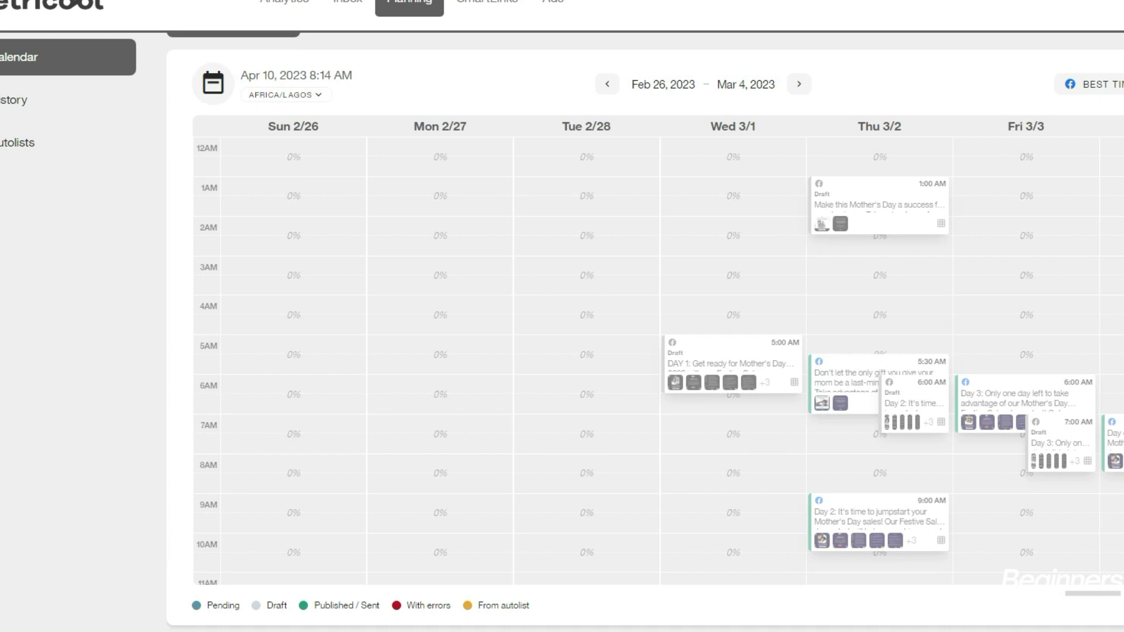
click(1, 357)
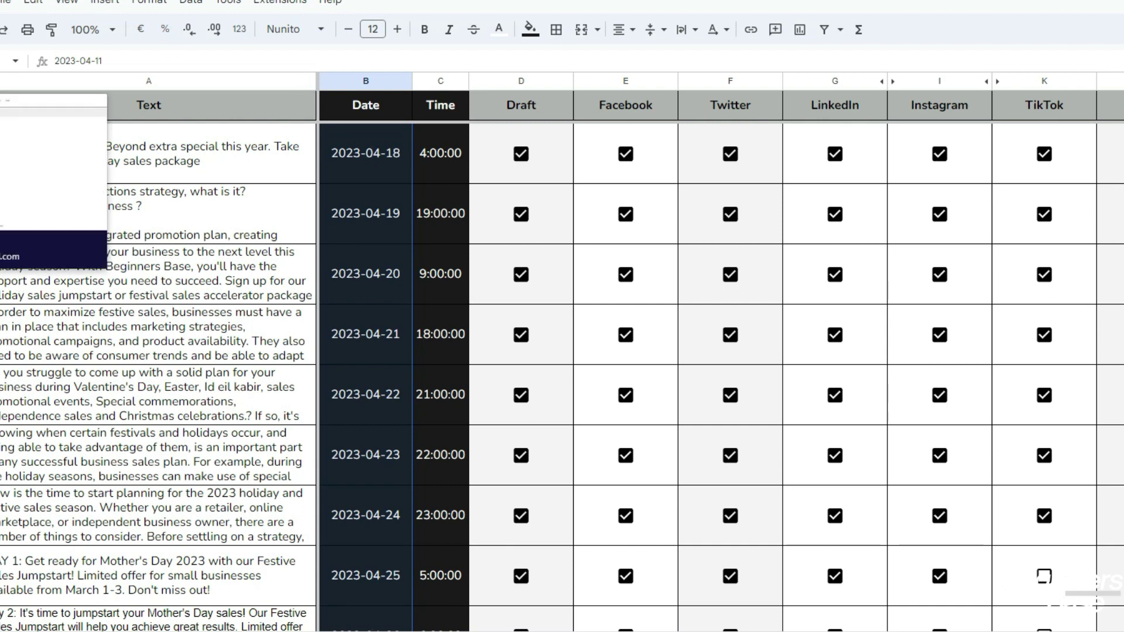
click(3, 1)
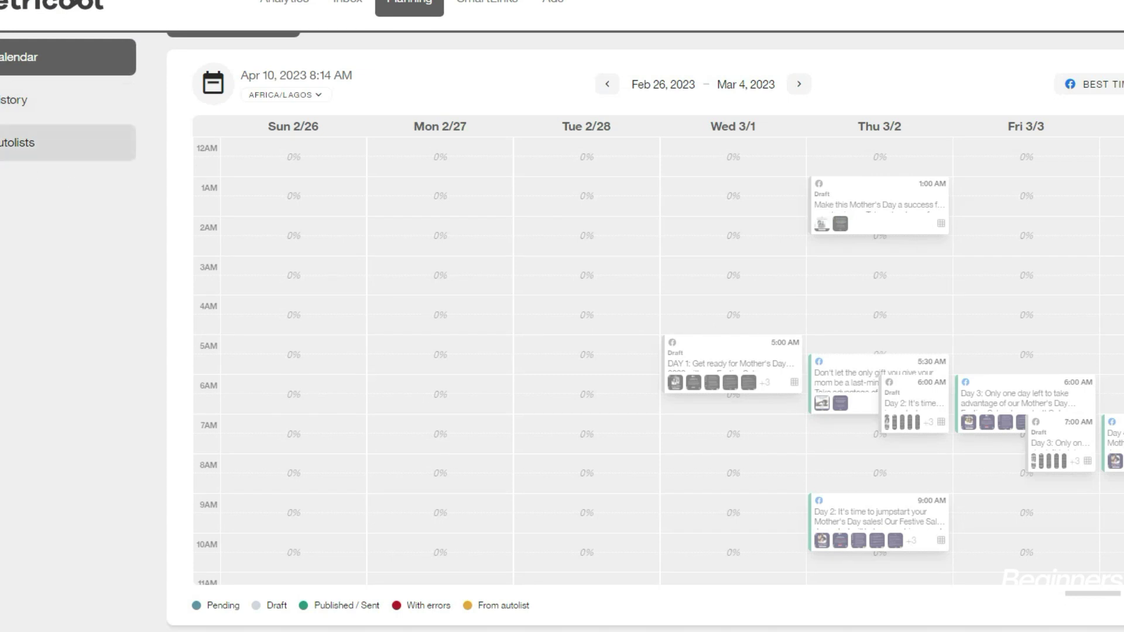